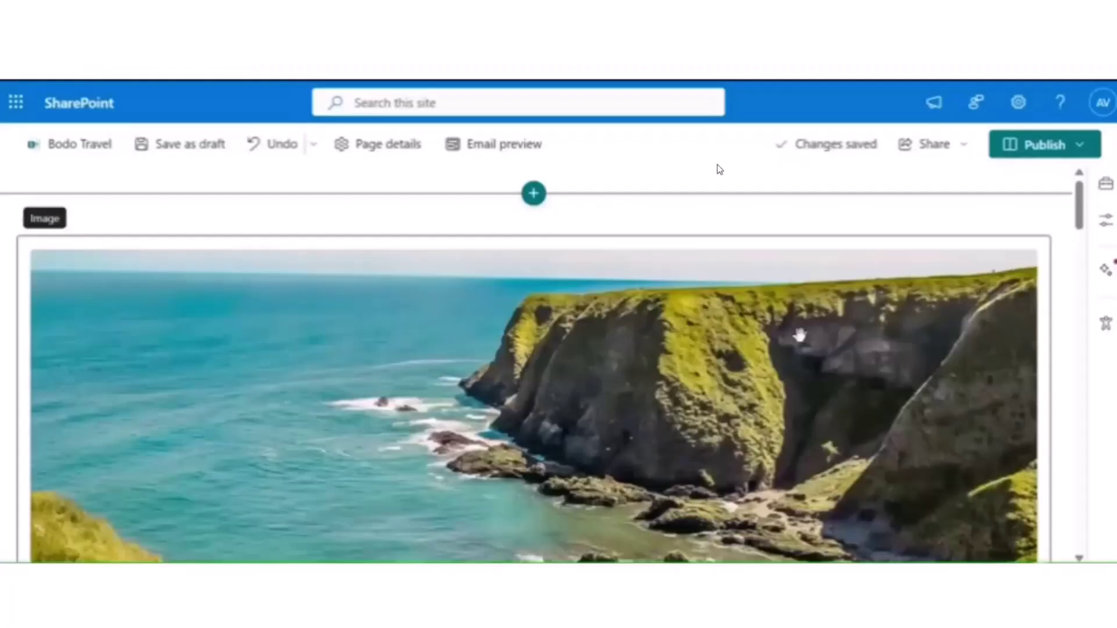
- Start playback of the embedded demo video
mouse_move(220, 501)
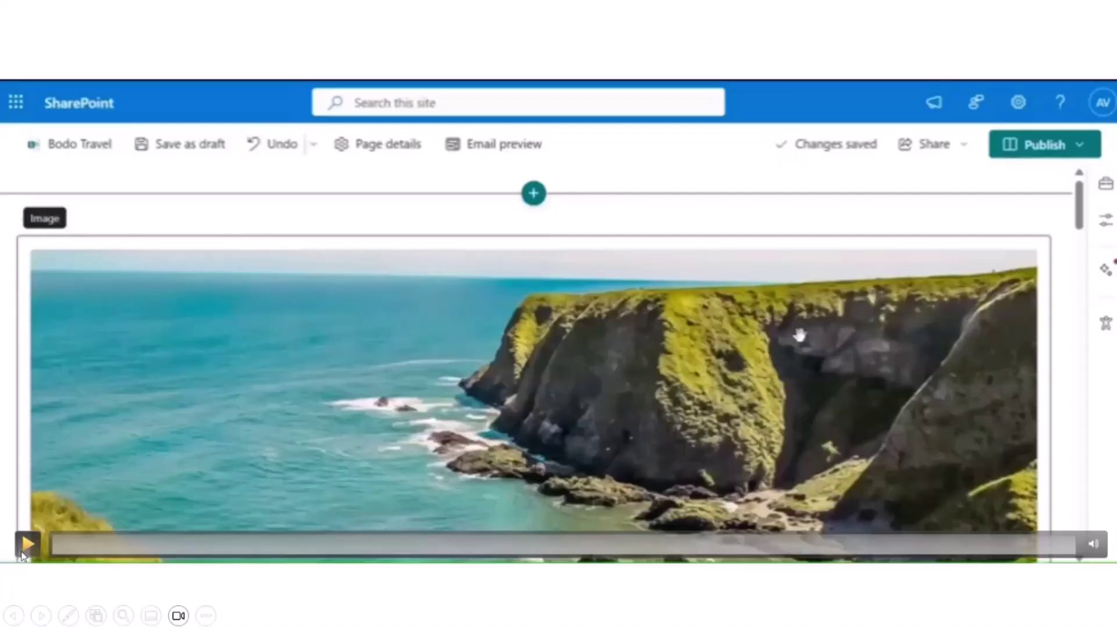
click(24, 550)
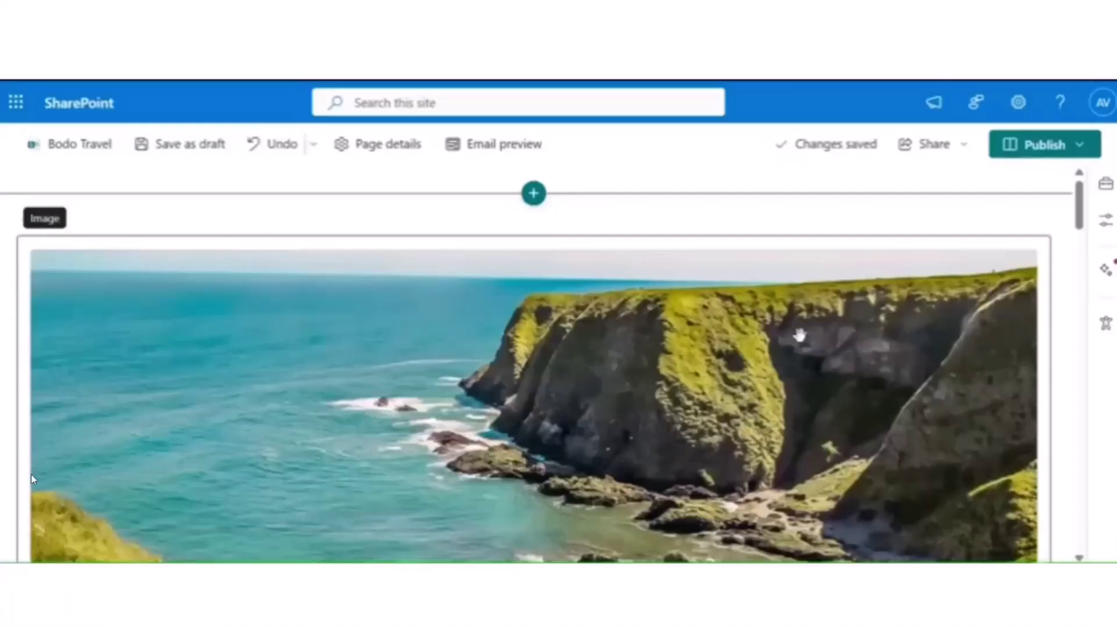
mouse_move(64, 625)
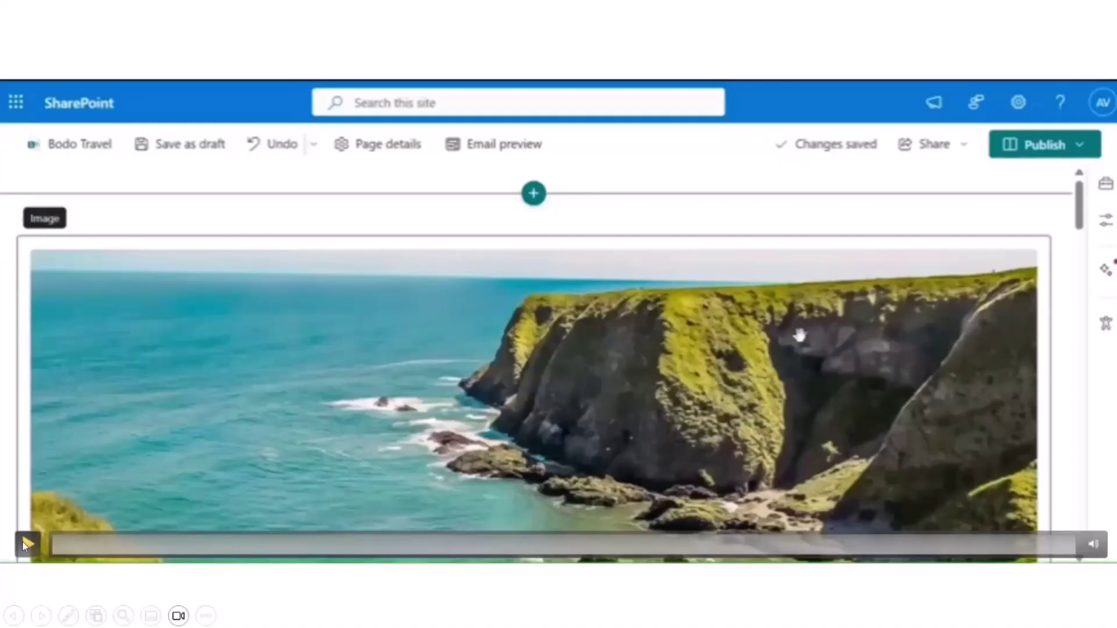
click(26, 543)
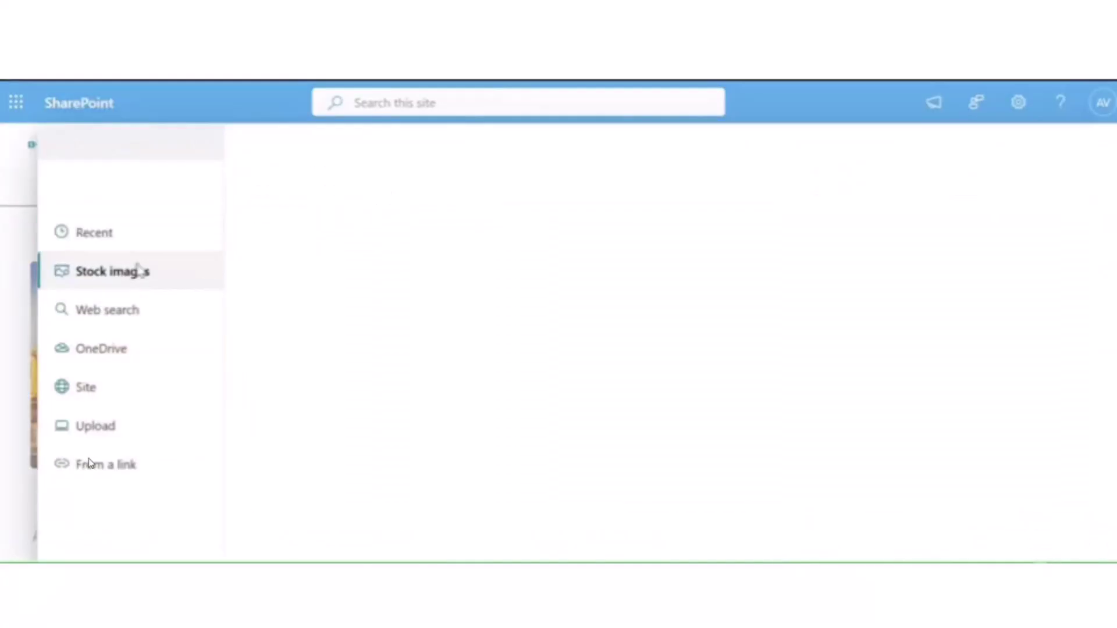
- Search the stock images for 'Venice'
text(Venice)
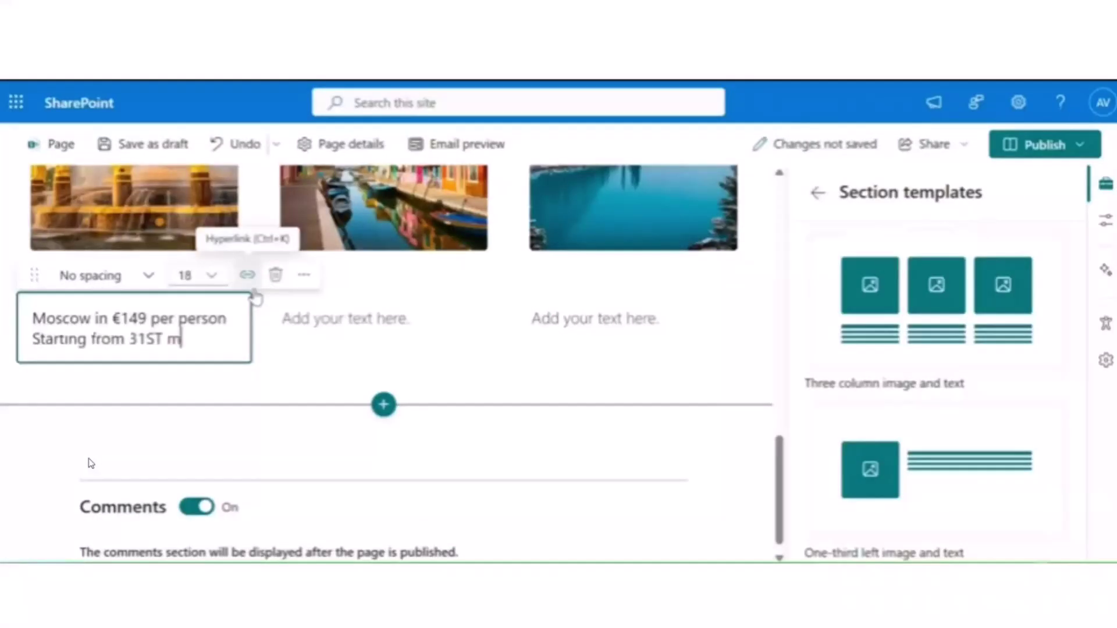
- Finish the Moscow caption with 'st March, all meals included' and make it italic
key(BackSpace)
key(BackSpace)
key(BackSpace)
key(BackSpace)
text(st March, all m)
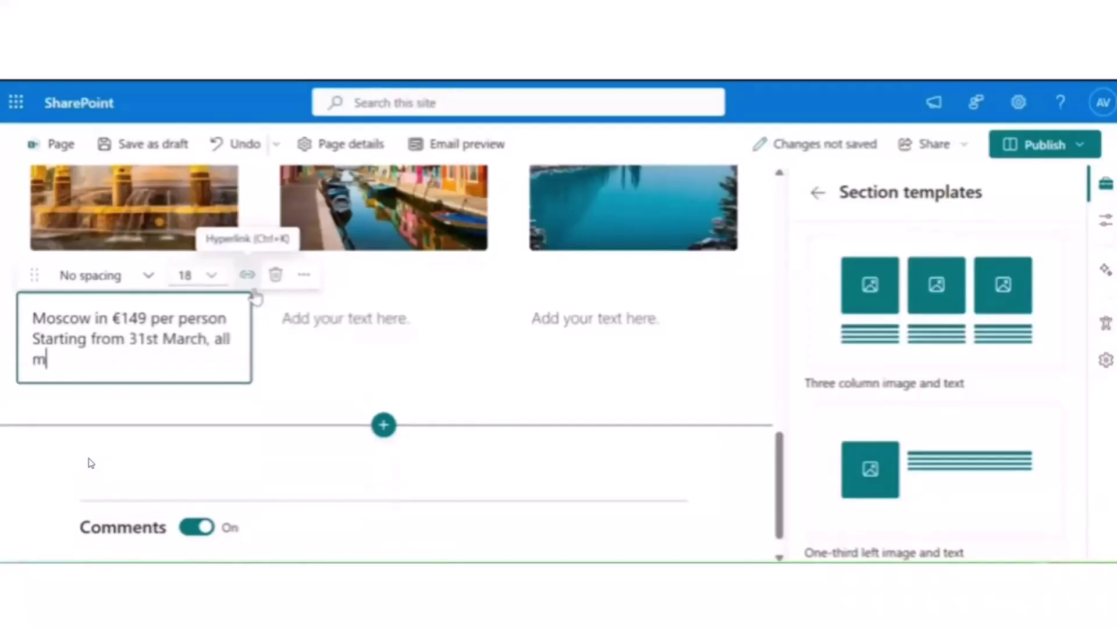
text(eals incl)
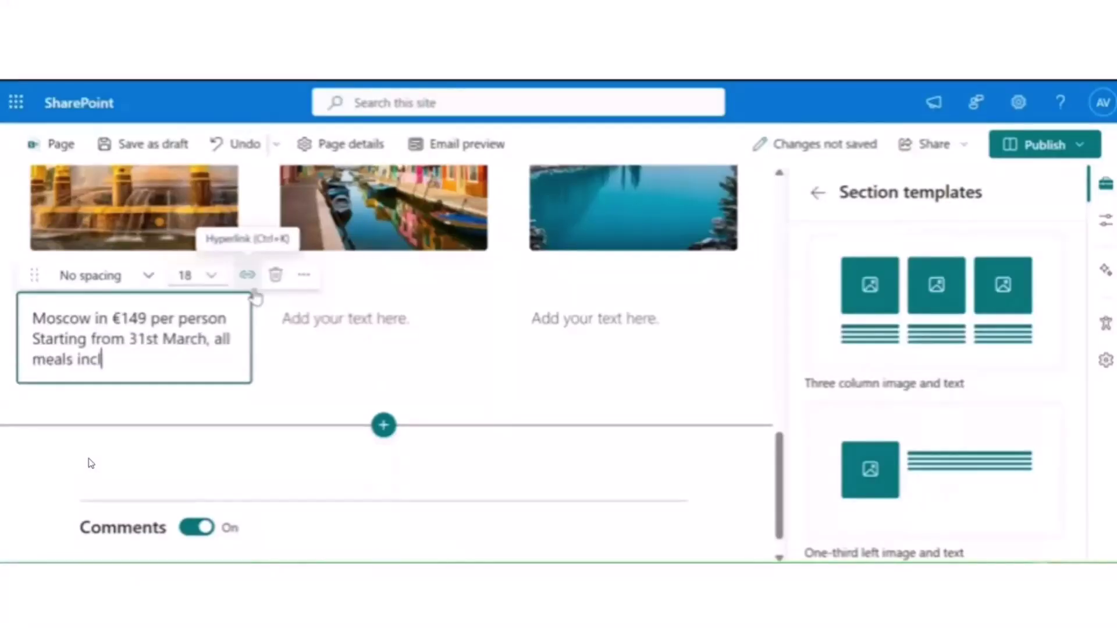
text(uded)
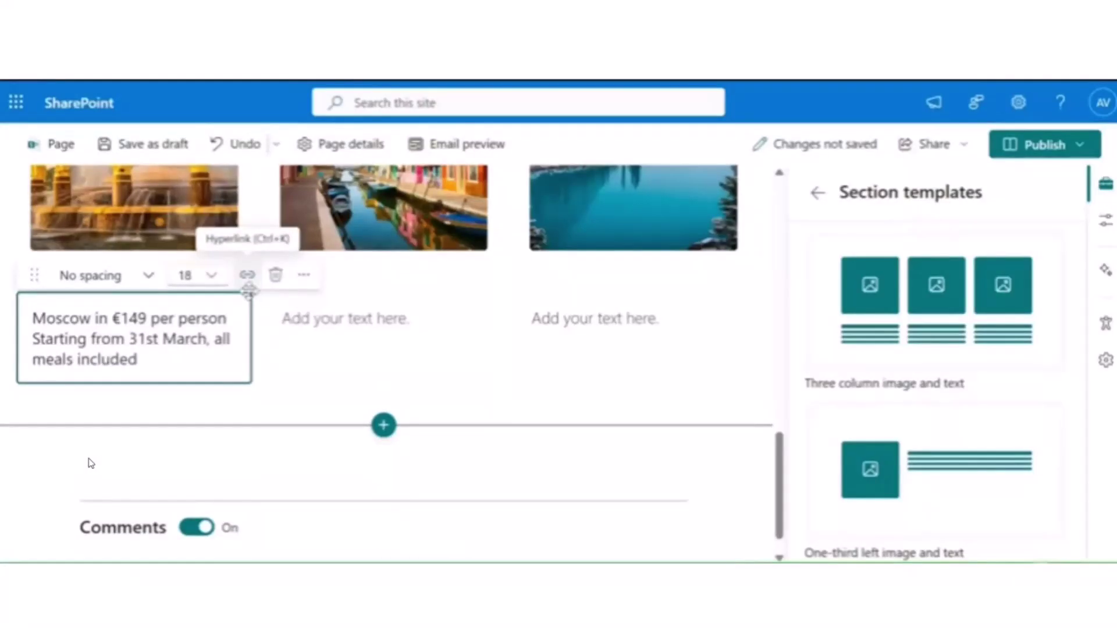
key(ctrl+a)
click(304, 275)
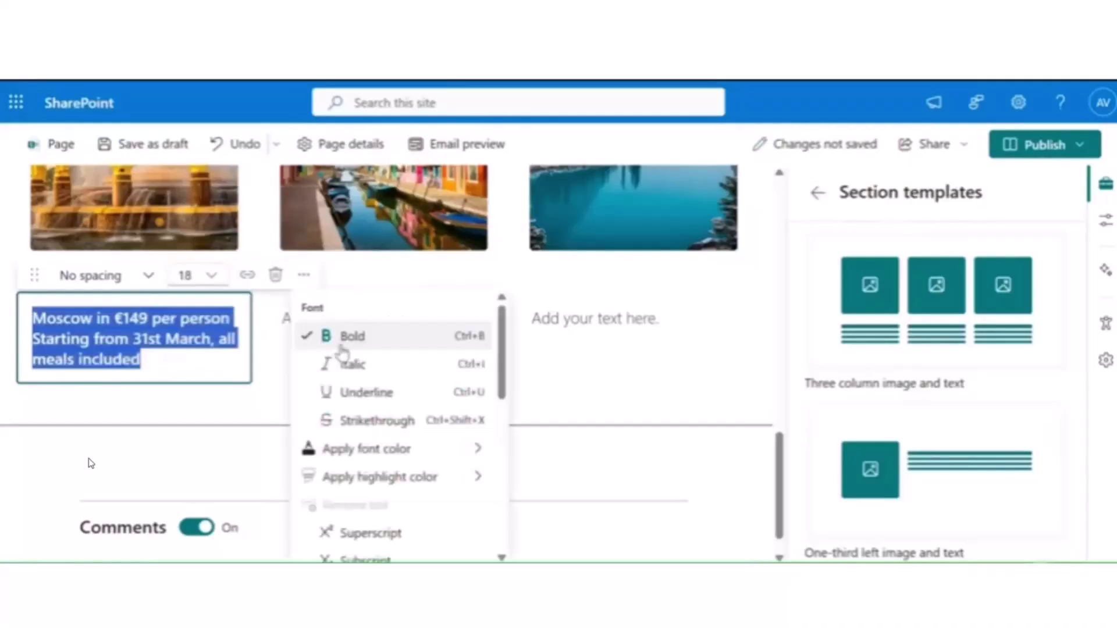
click(349, 373)
scroll(349, 376, down, 3)
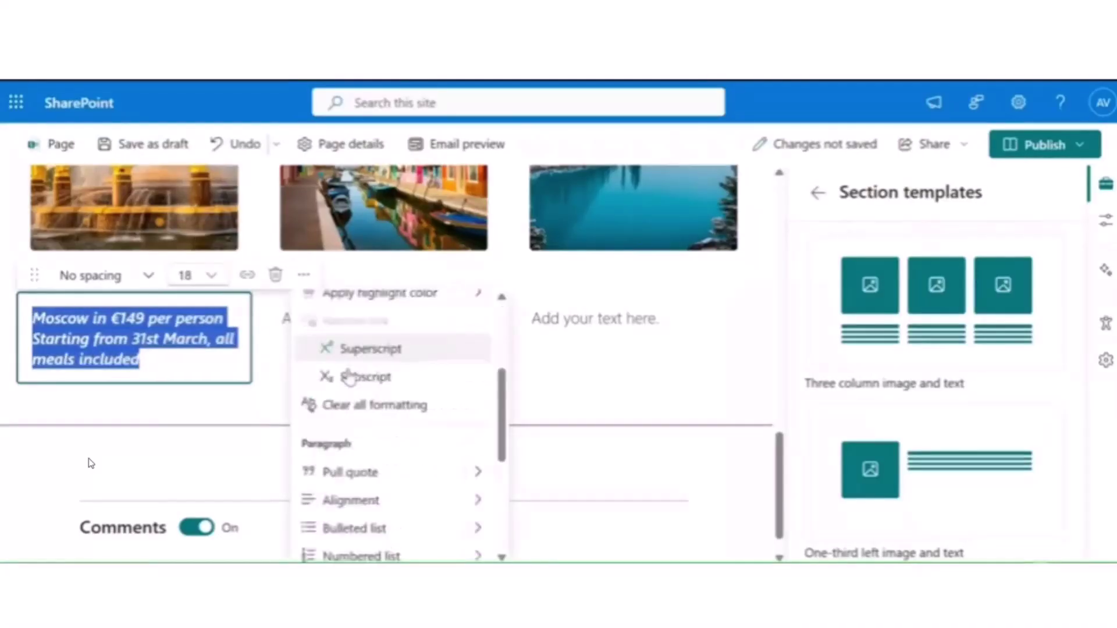
key(Escape)
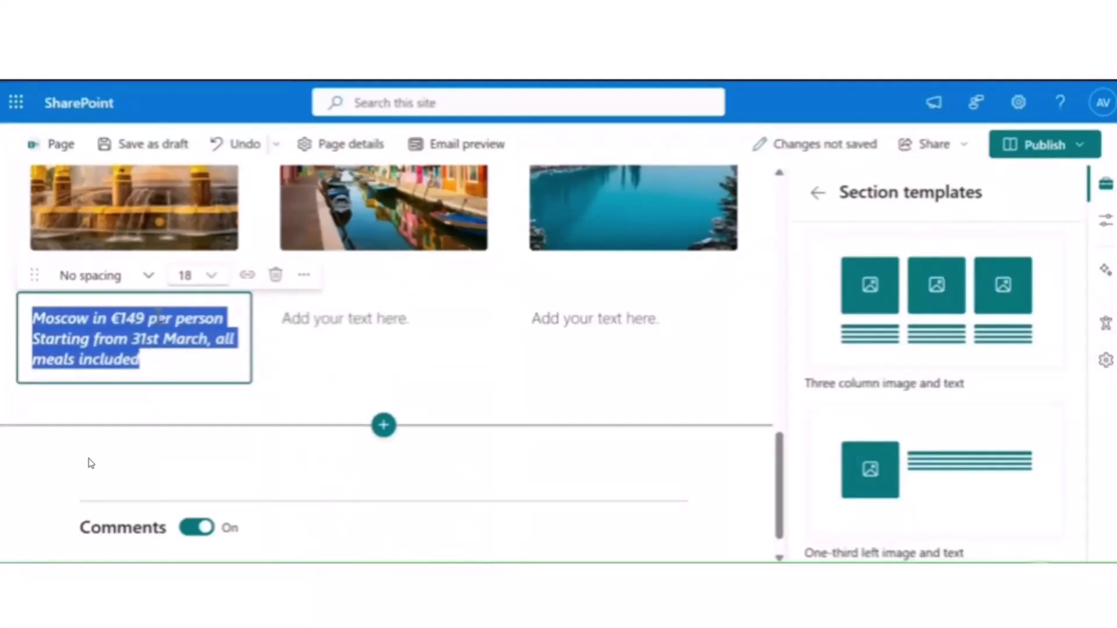
click(227, 333)
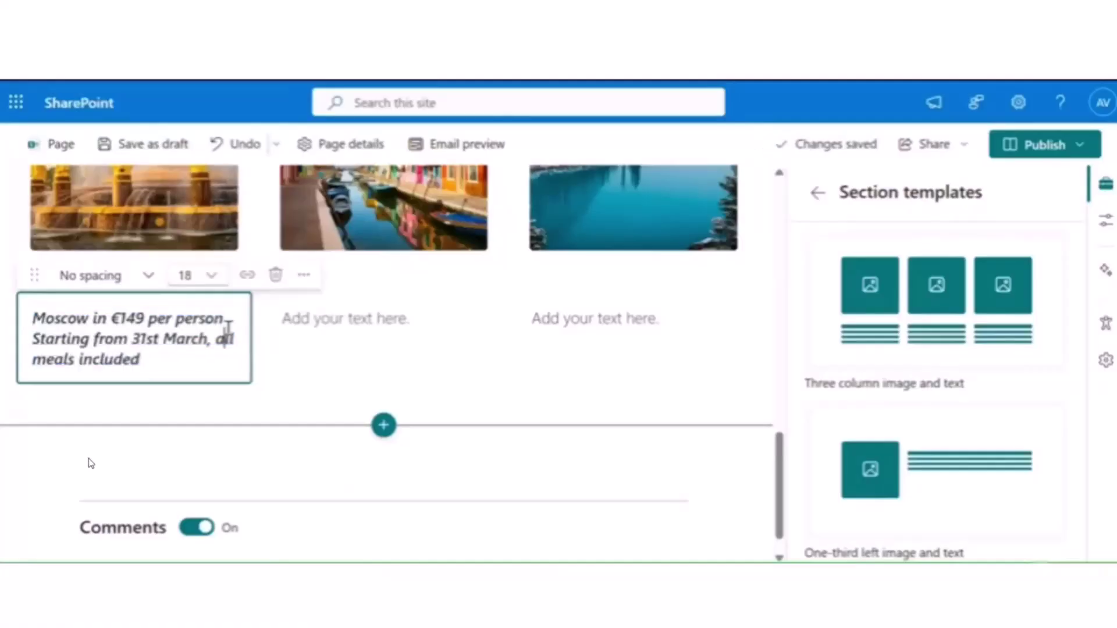
- Restore the heading style and set the 'Starting from 31st March' line to Normal
key(ctrl+z)
click(99, 370)
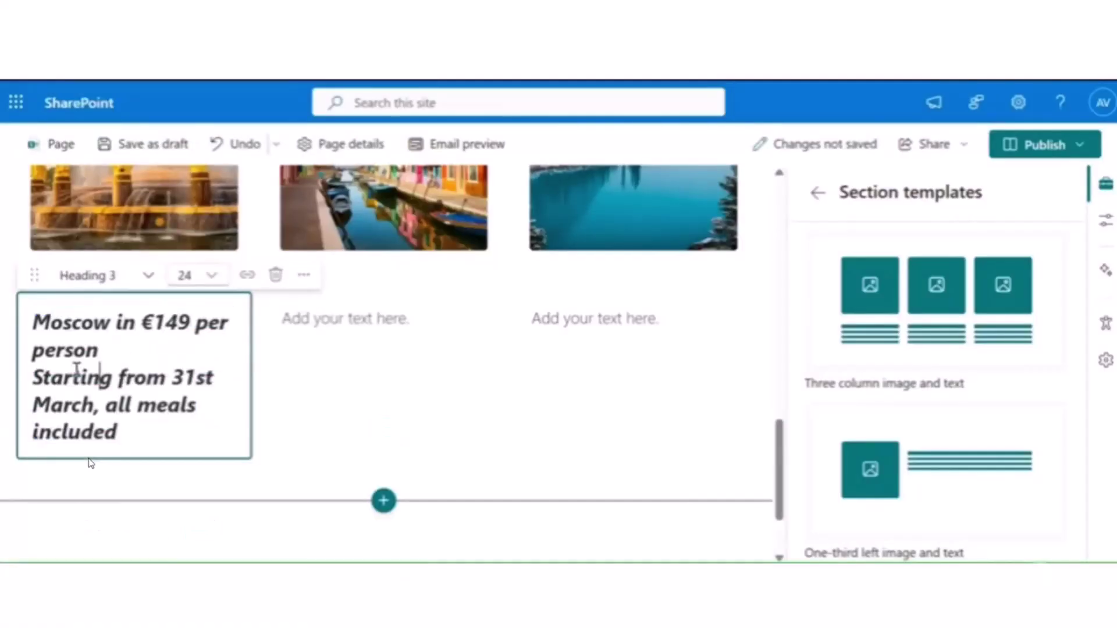
triple_click(140, 436)
click(105, 275)
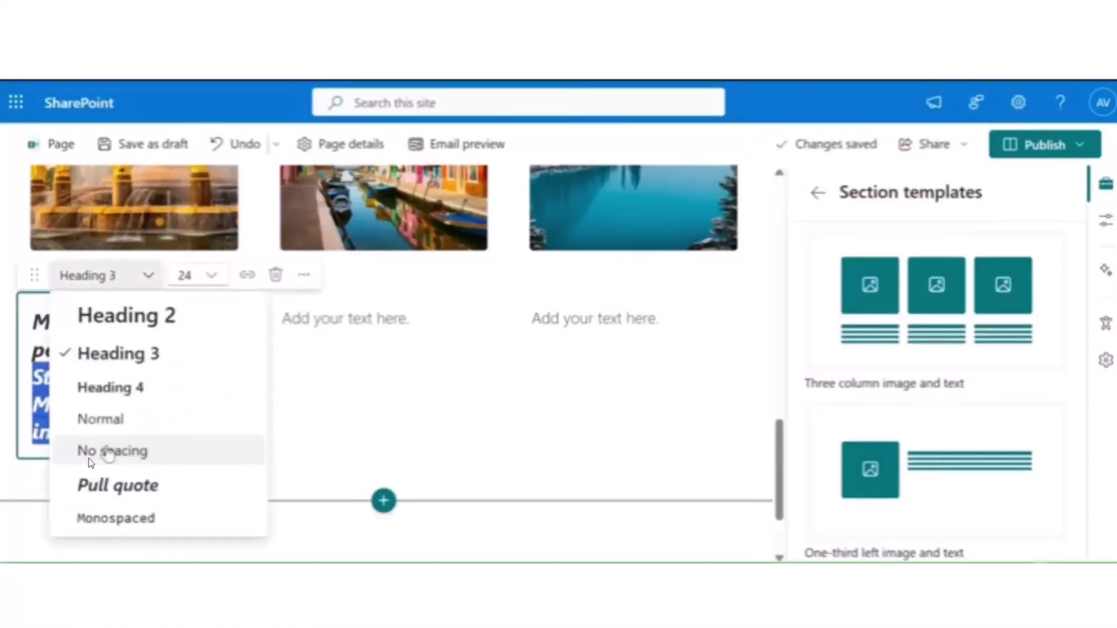
click(113, 420)
click(162, 344)
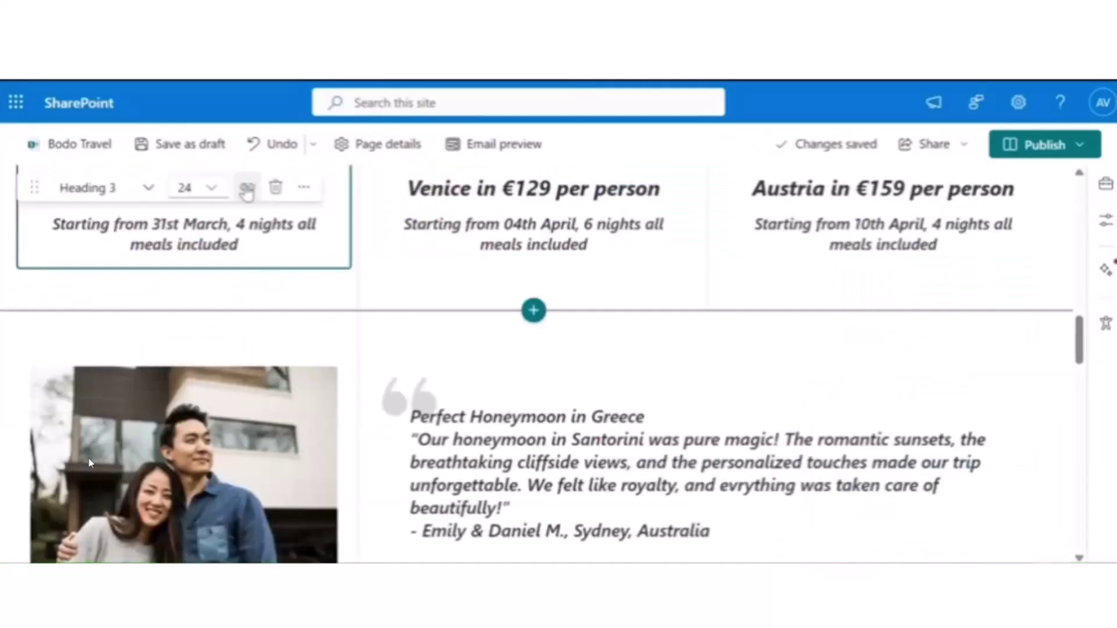
- Cancel an attempted hyperlink and reselect the whole Moscow caption
click(247, 187)
click(788, 116)
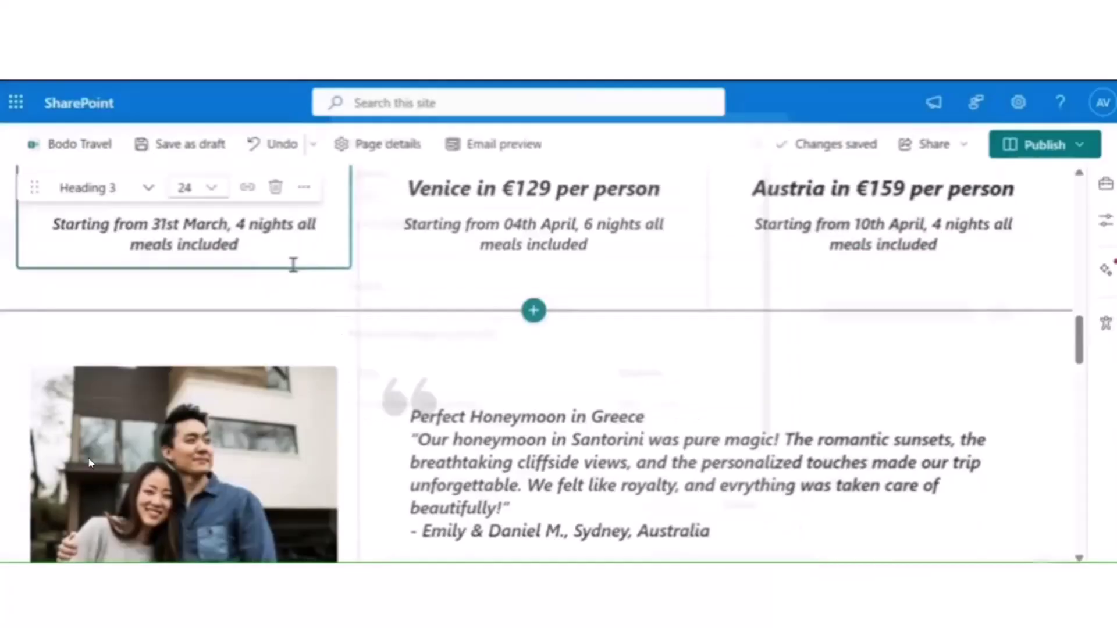
click(243, 304)
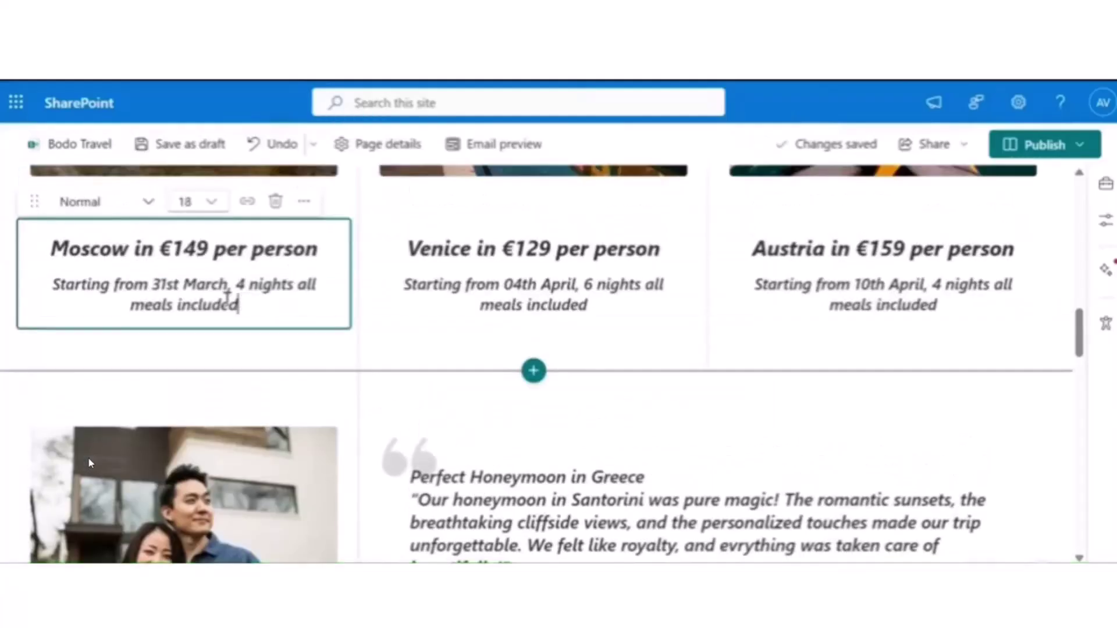
key(ctrl+a)
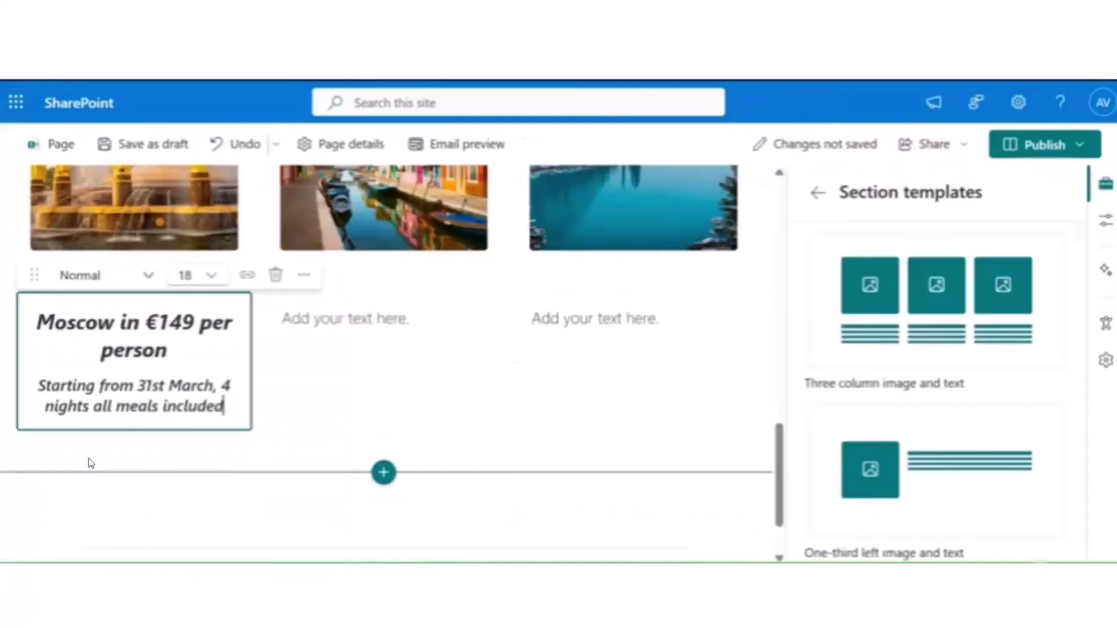
- Add a one-third left image-and-text section and delete the extra three-column section
click(356, 317)
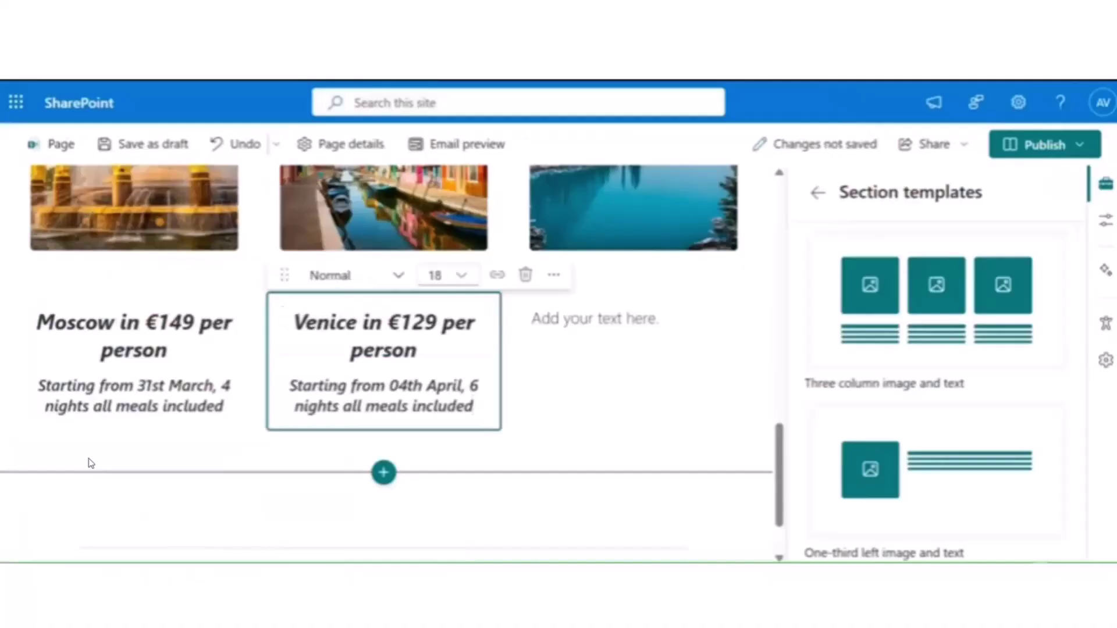
click(912, 402)
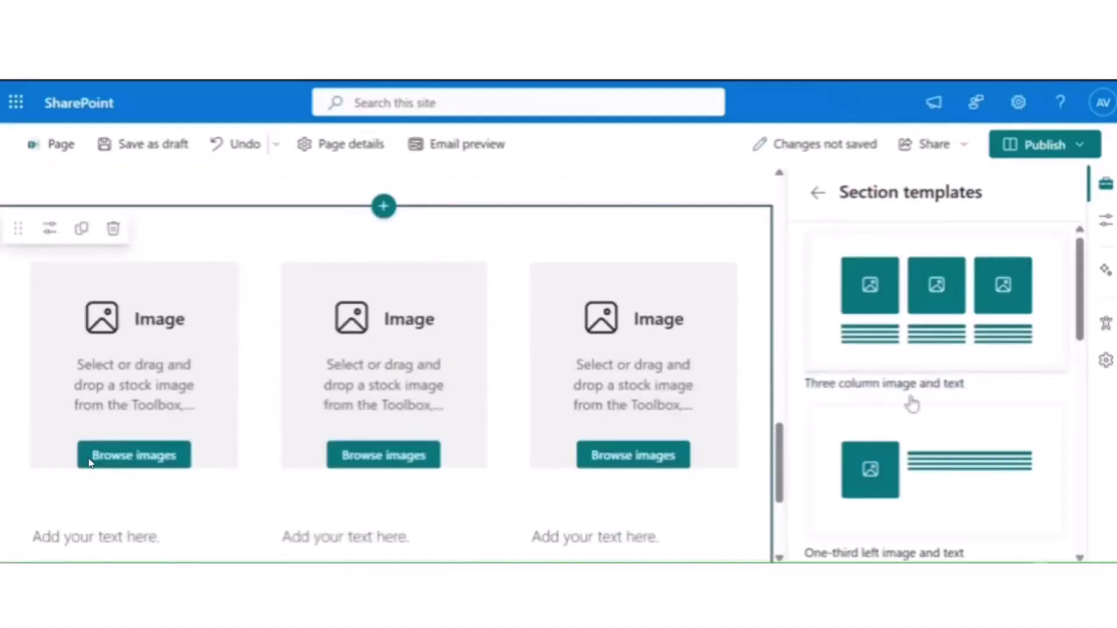
click(888, 468)
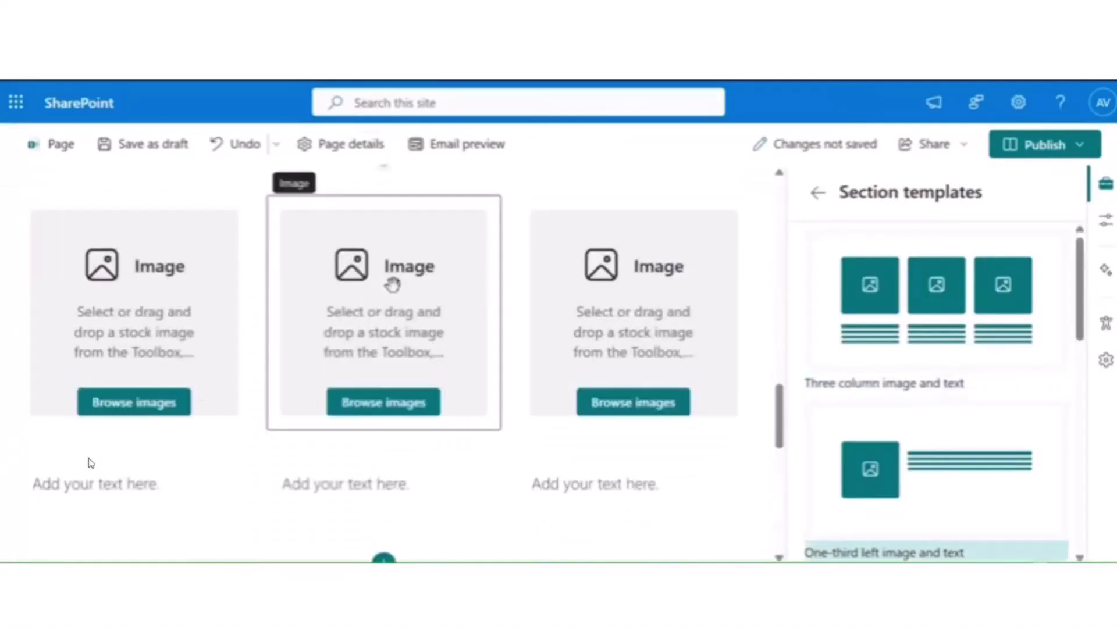
scroll(391, 285, up, 3)
click(384, 323)
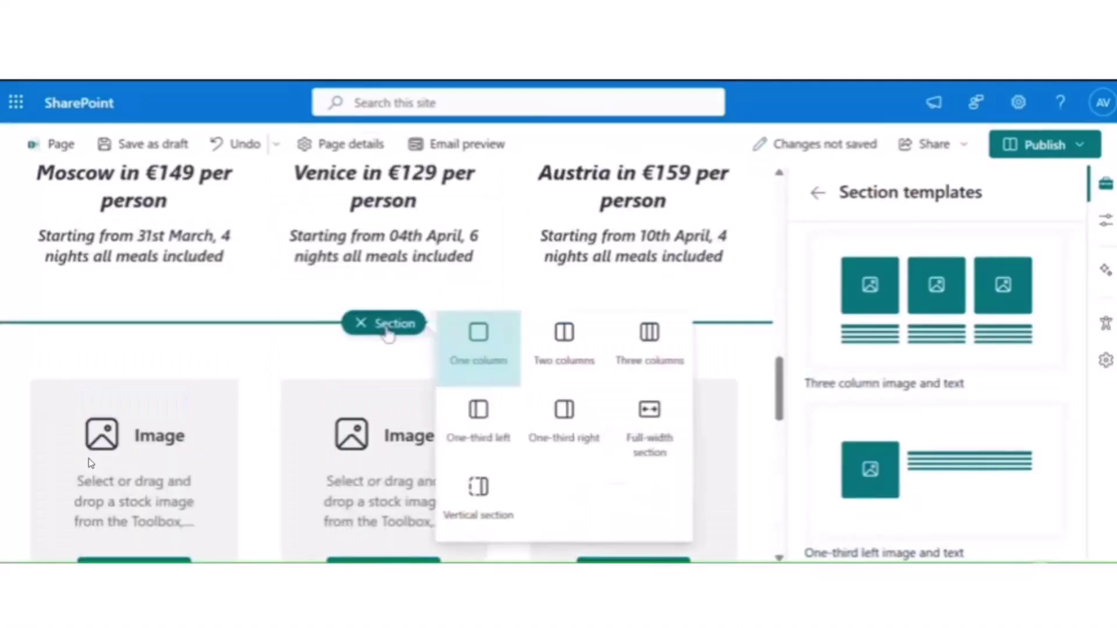
click(352, 394)
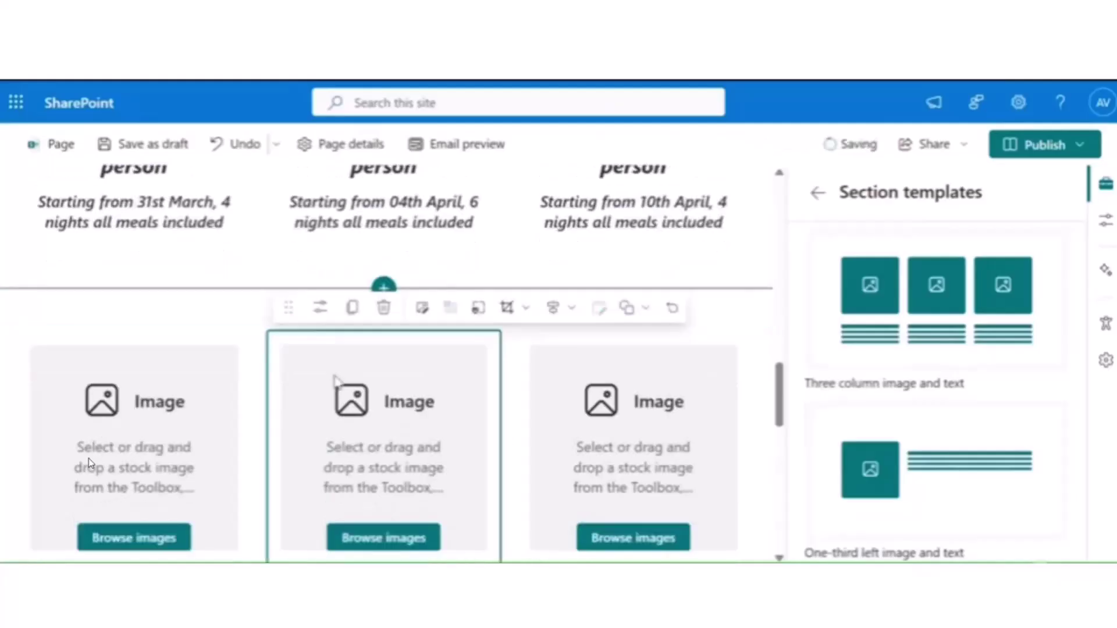
click(193, 298)
click(113, 311)
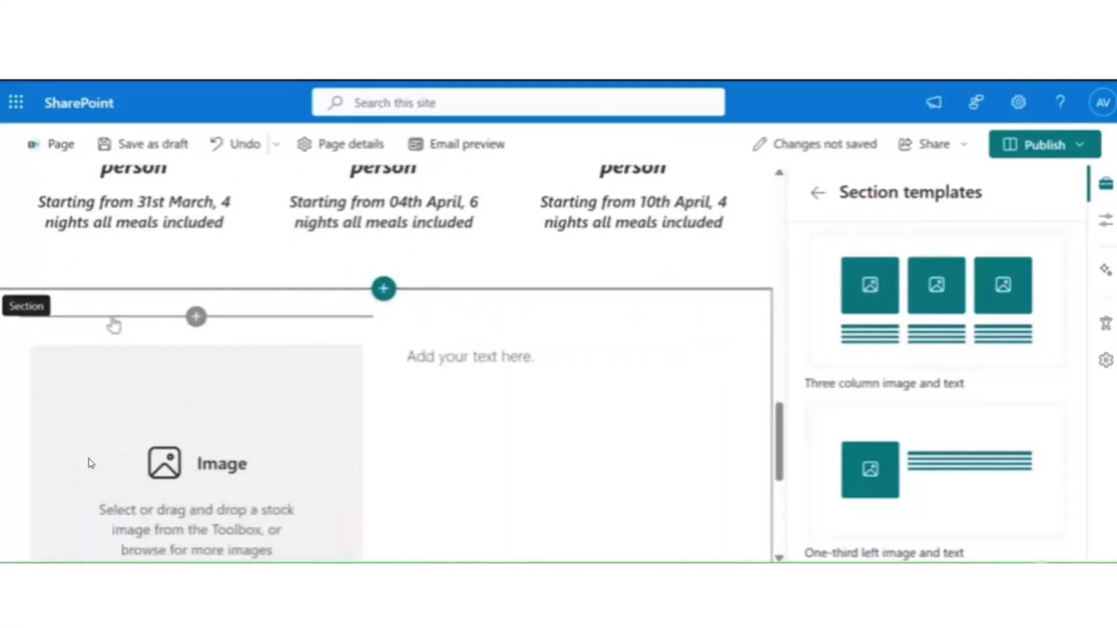
scroll(418, 391, down, 3)
- Check the new image placeholder's alignment and properties, then close the Image properties pane
click(326, 343)
scroll(326, 340, up, 3)
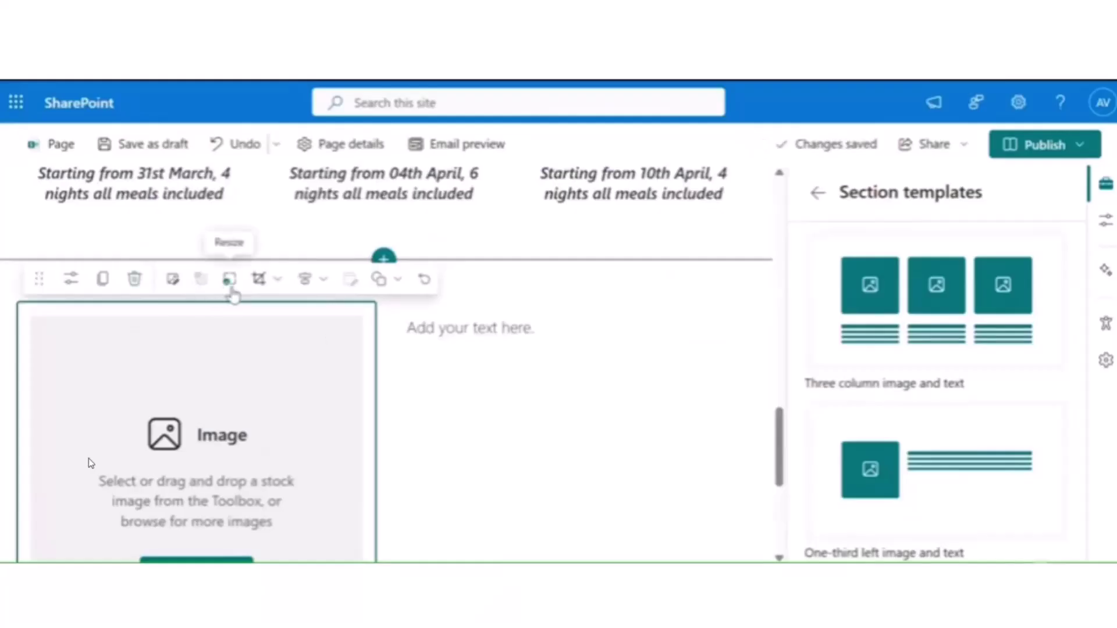
click(582, 333)
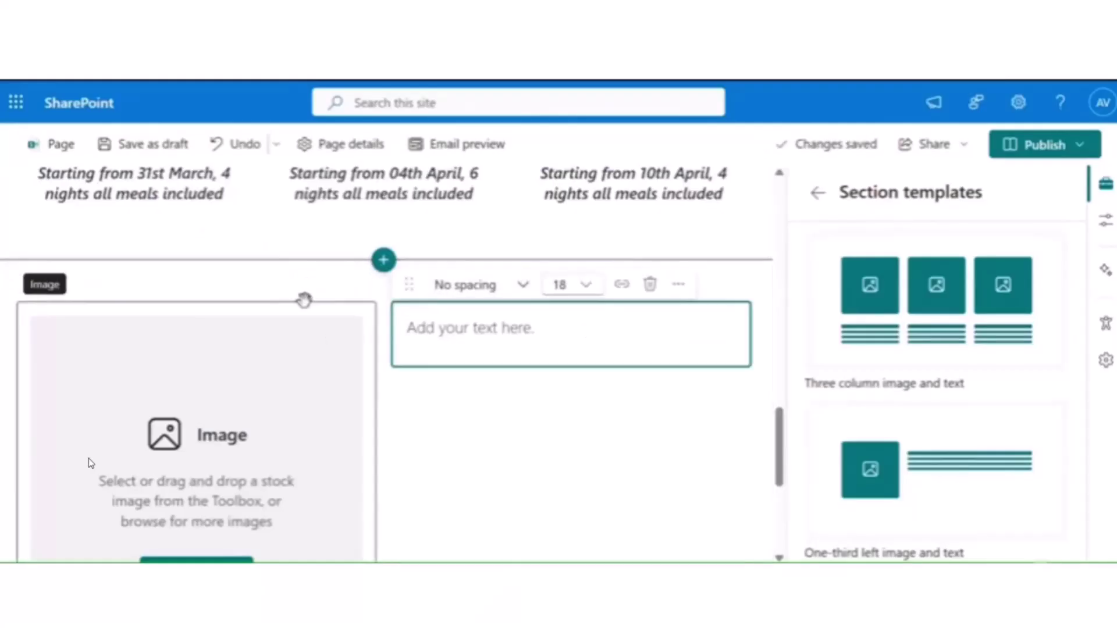
click(301, 304)
click(314, 279)
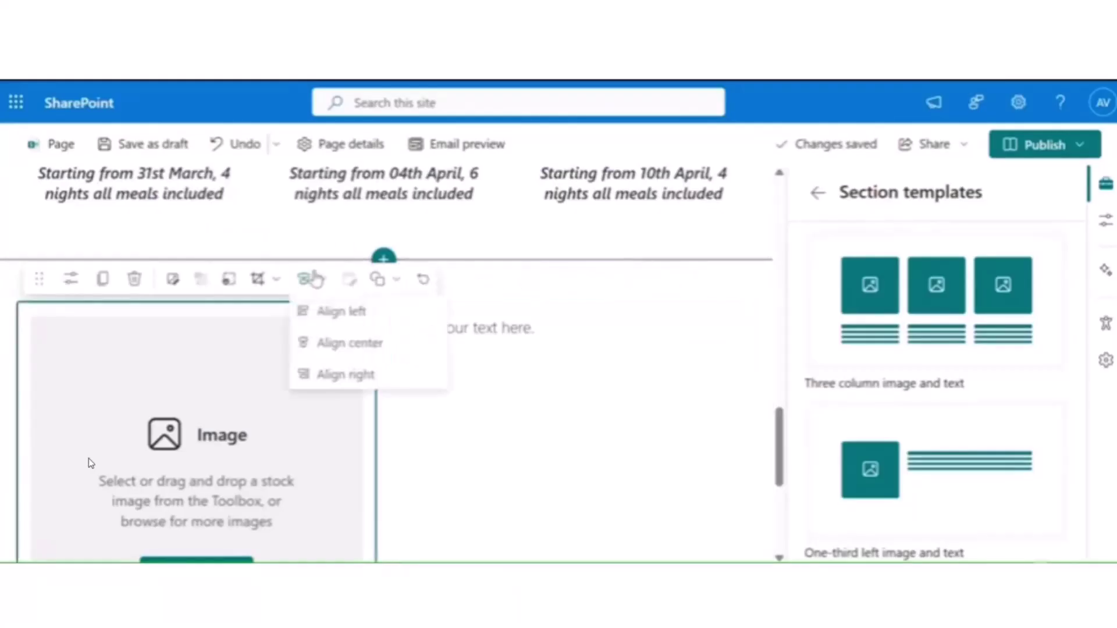
click(296, 279)
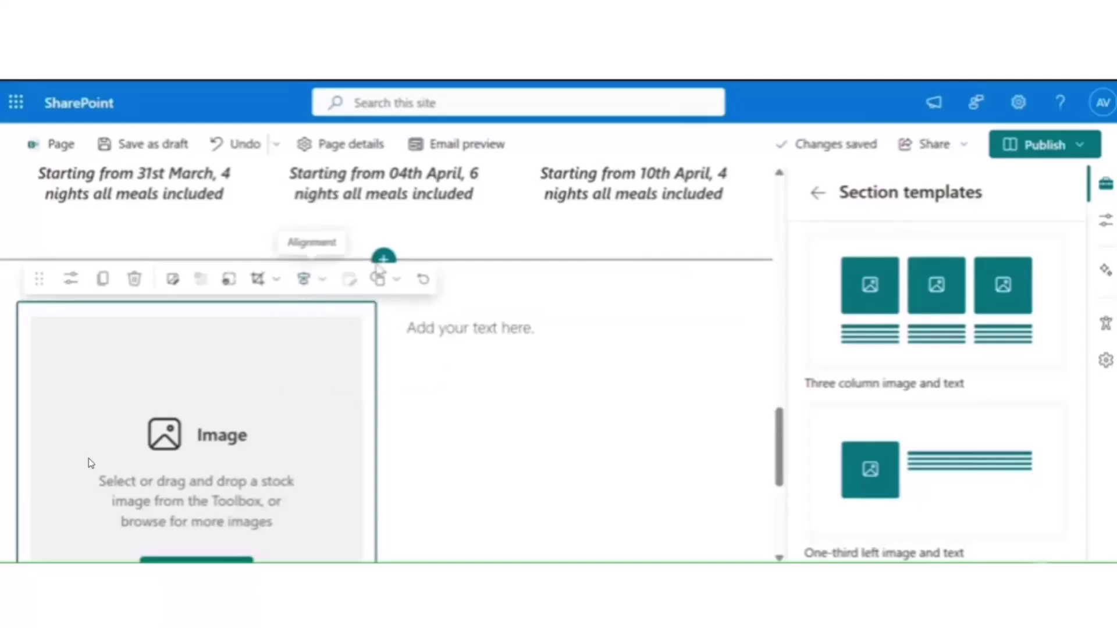
click(70, 280)
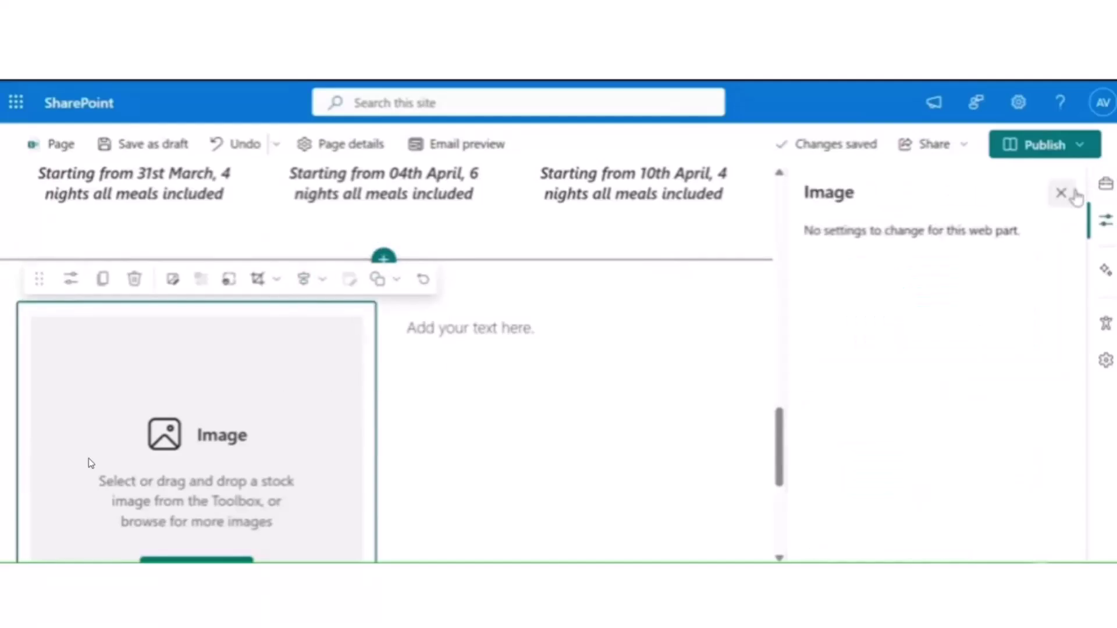
click(1073, 193)
scroll(233, 443, down, 2)
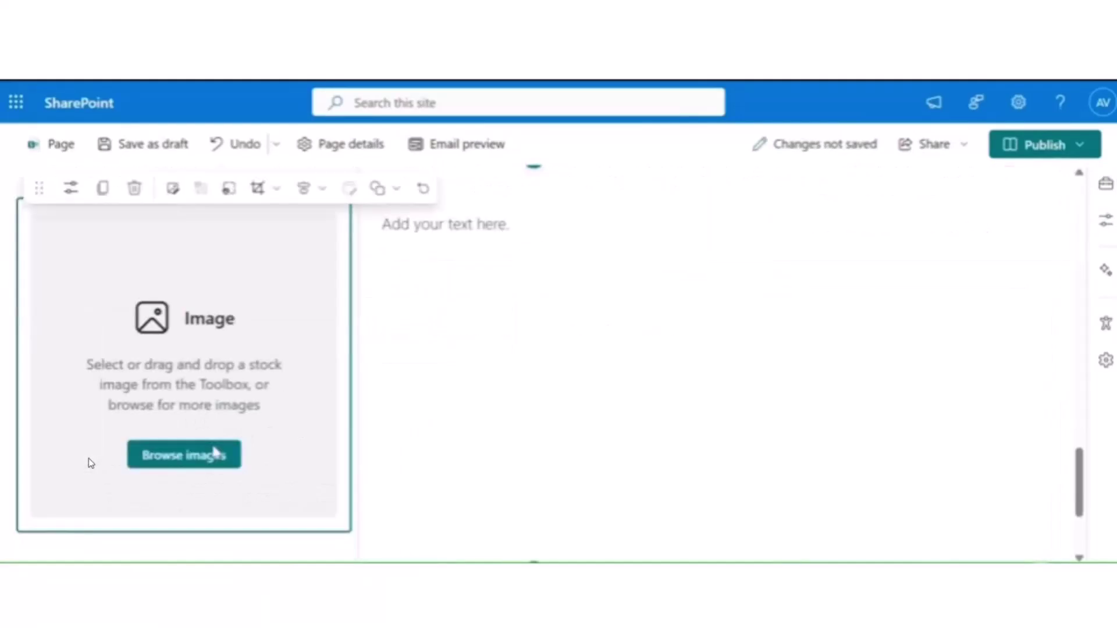
- Insert a stock couple photo found by searching 'Couple' into the image slot
click(193, 456)
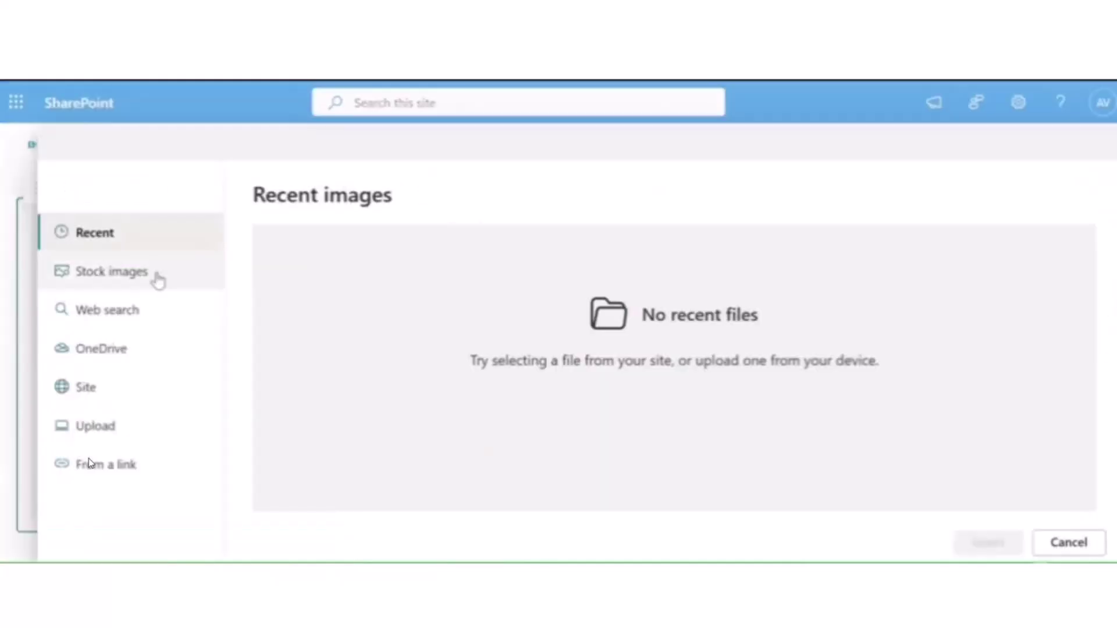
click(157, 279)
text(Couple)
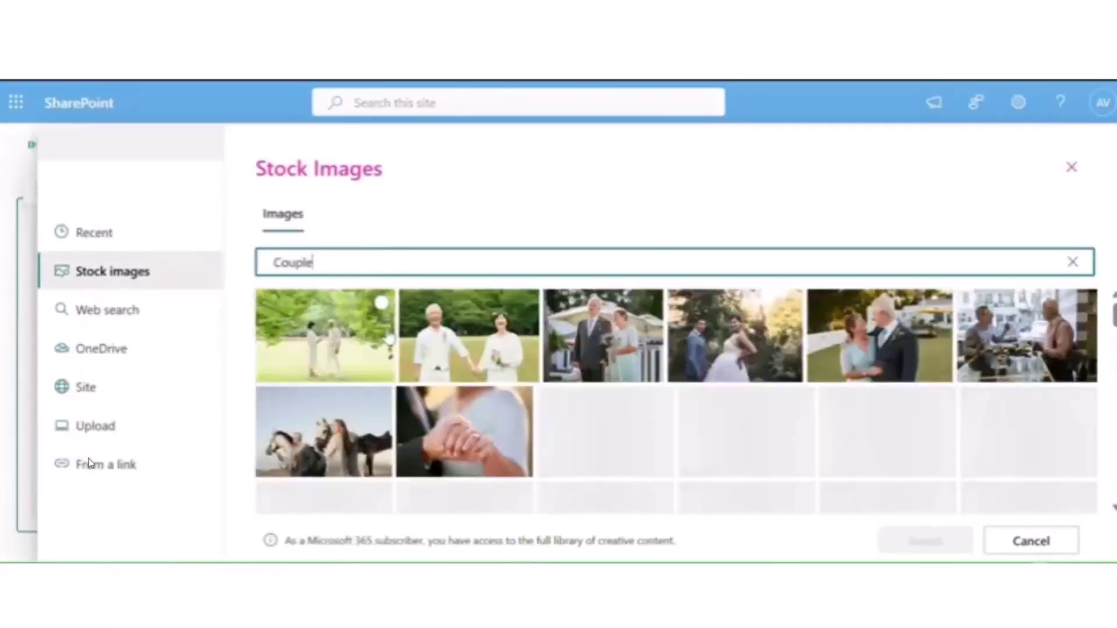
scroll(389, 339, down, 3)
scroll(388, 339, down, 1)
click(411, 343)
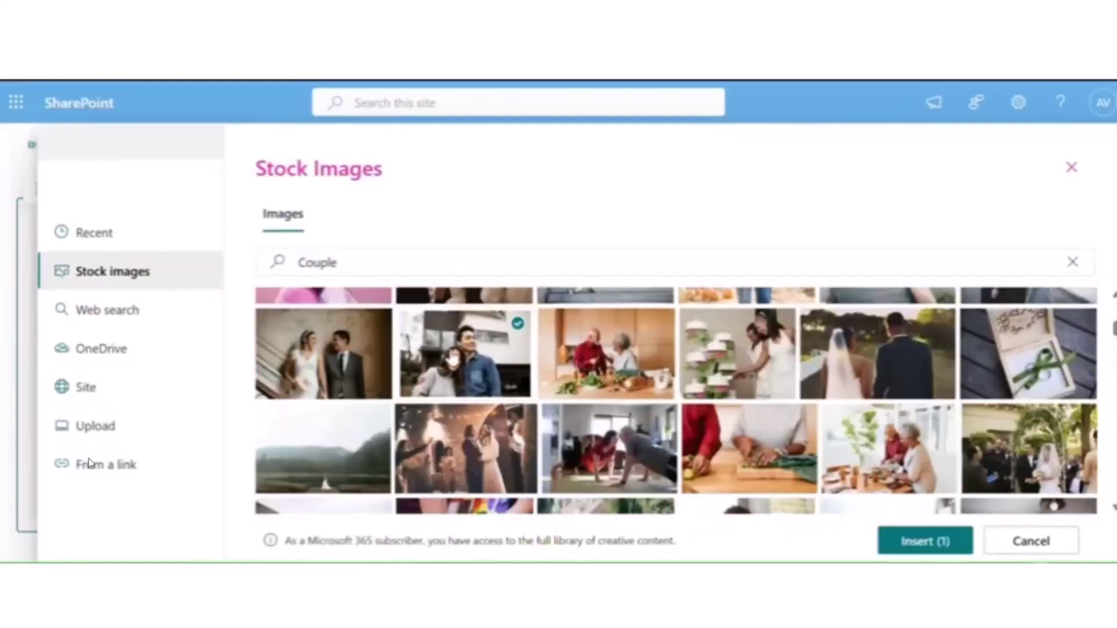
click(901, 545)
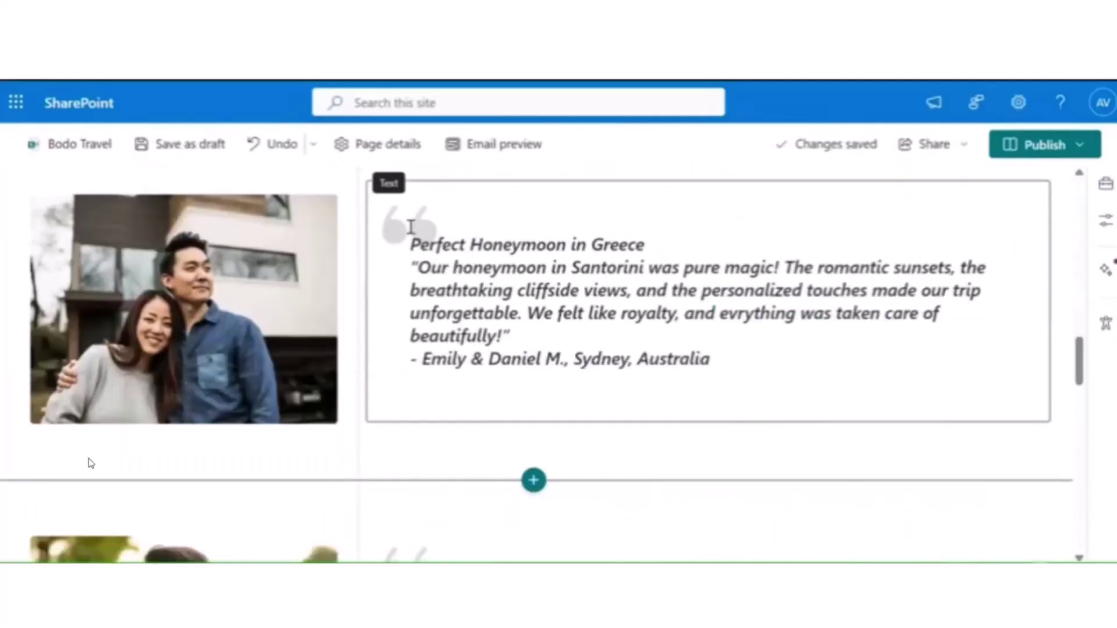
- Paste the Perfect Honeymoon in Greece testimonial into the text box beside the couple photo
drag(410, 239, 782, 376)
key(ctrl+c)
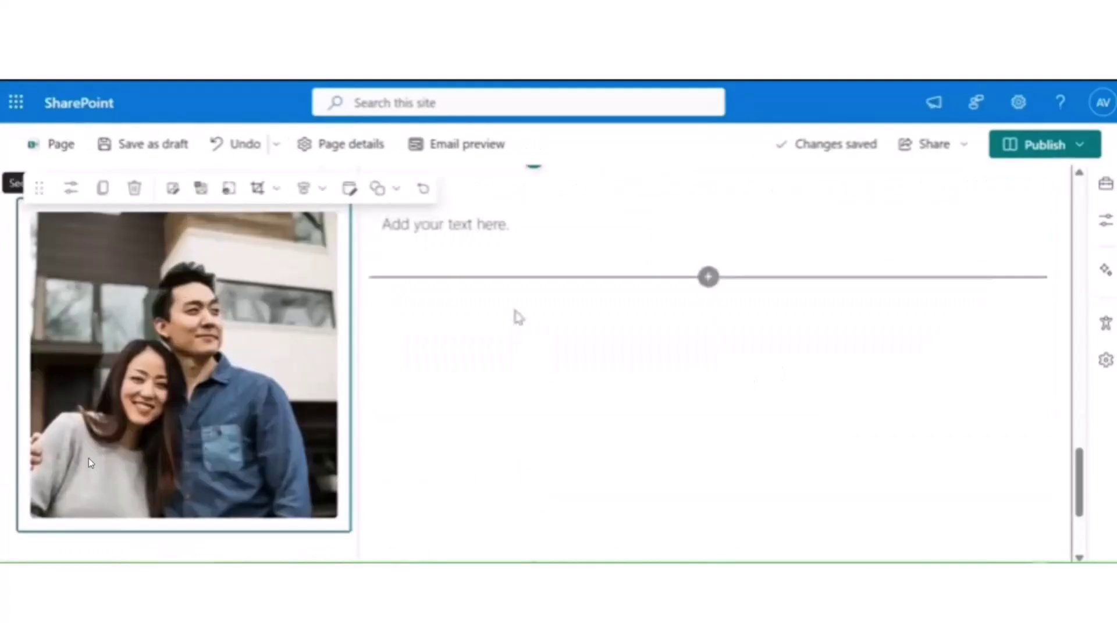
click(442, 227)
key(ctrl+v)
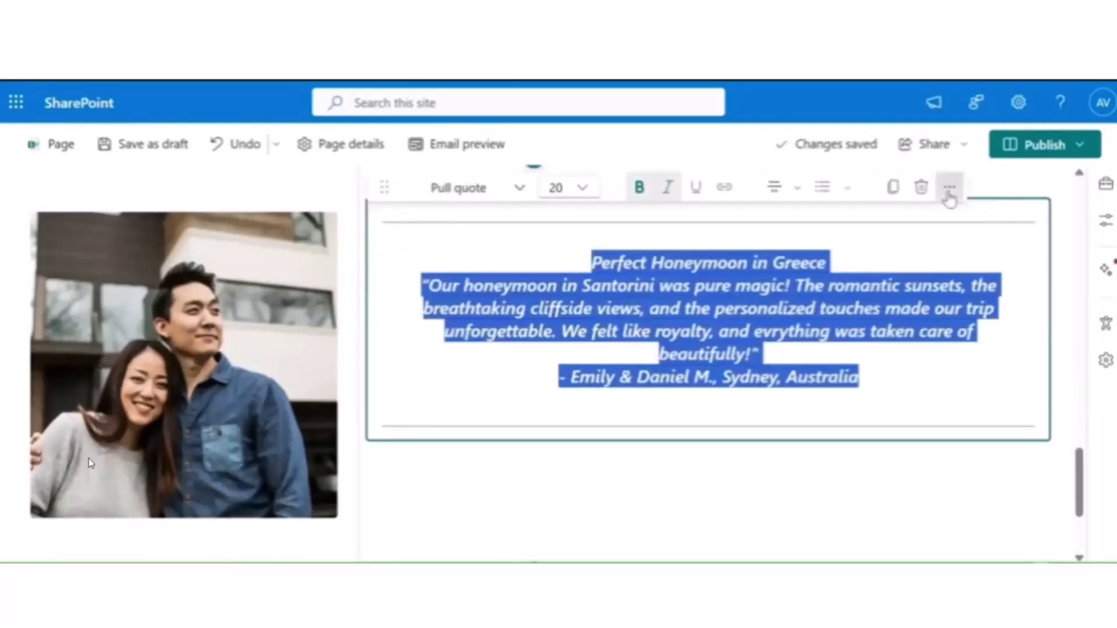
click(949, 187)
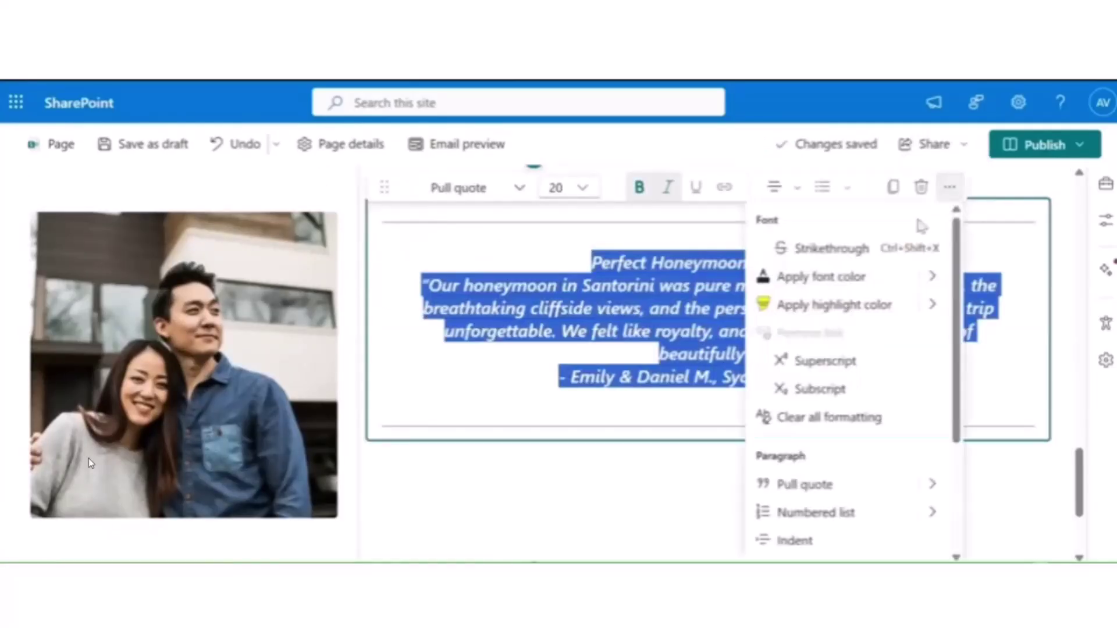
scroll(860, 406, down, 3)
scroll(815, 252, up, 3)
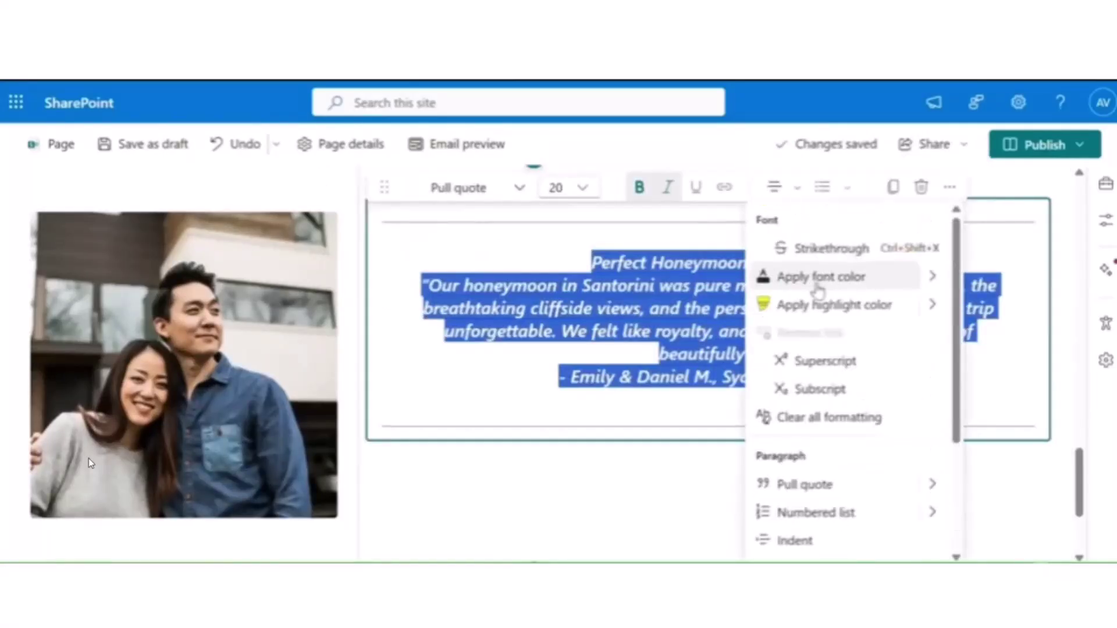
scroll(823, 359, down, 3)
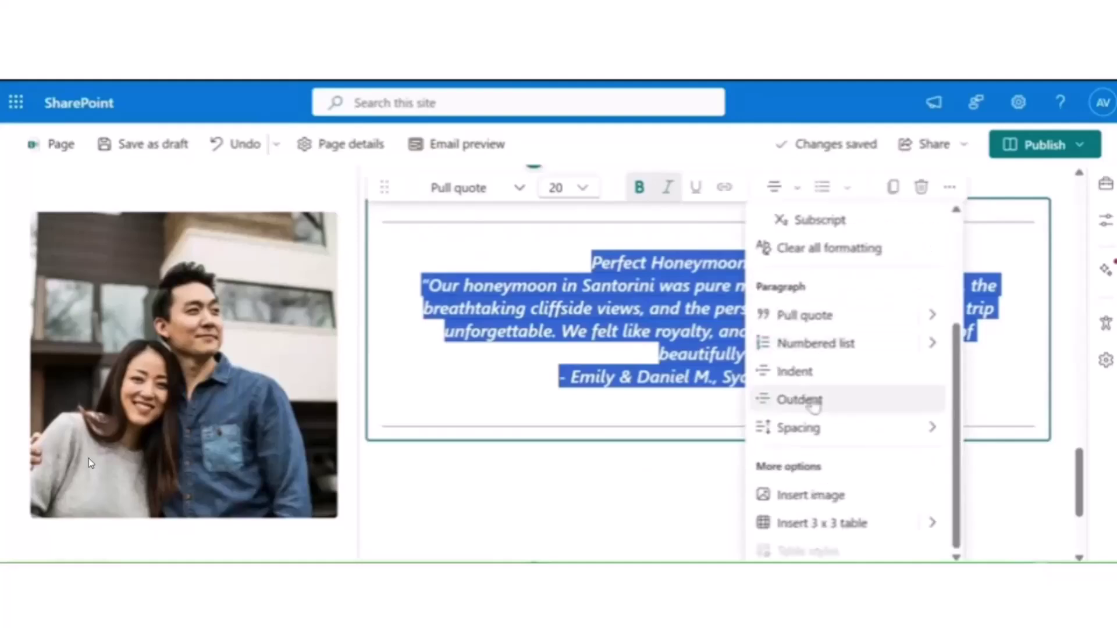
click(419, 294)
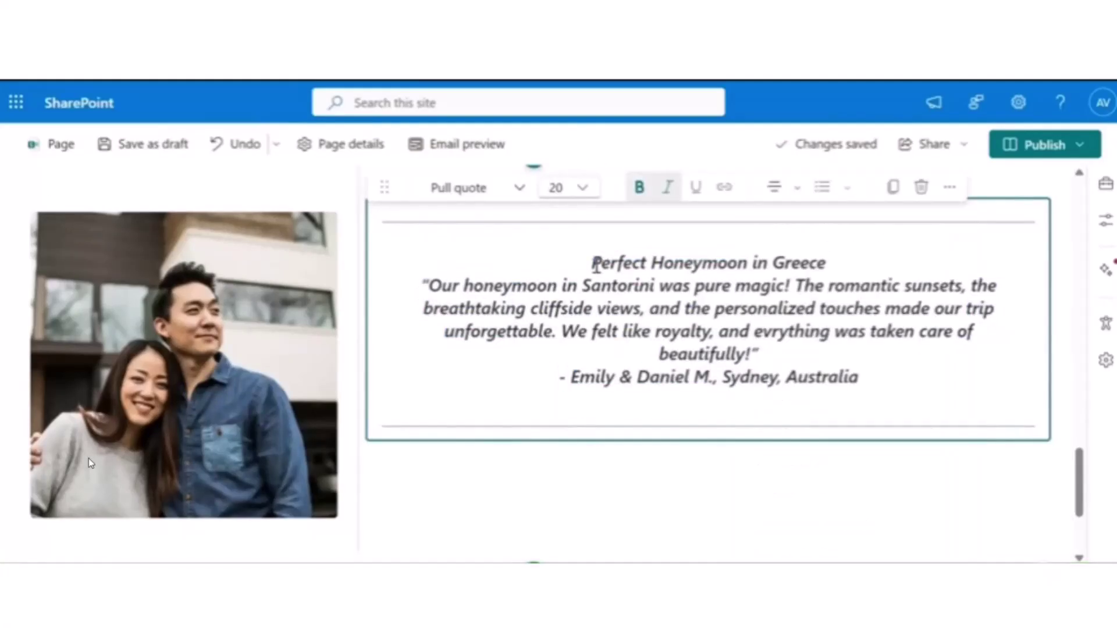
- Keep the testimonial in Pull quote style and start a new section below it
drag(597, 265, 572, 252)
click(474, 188)
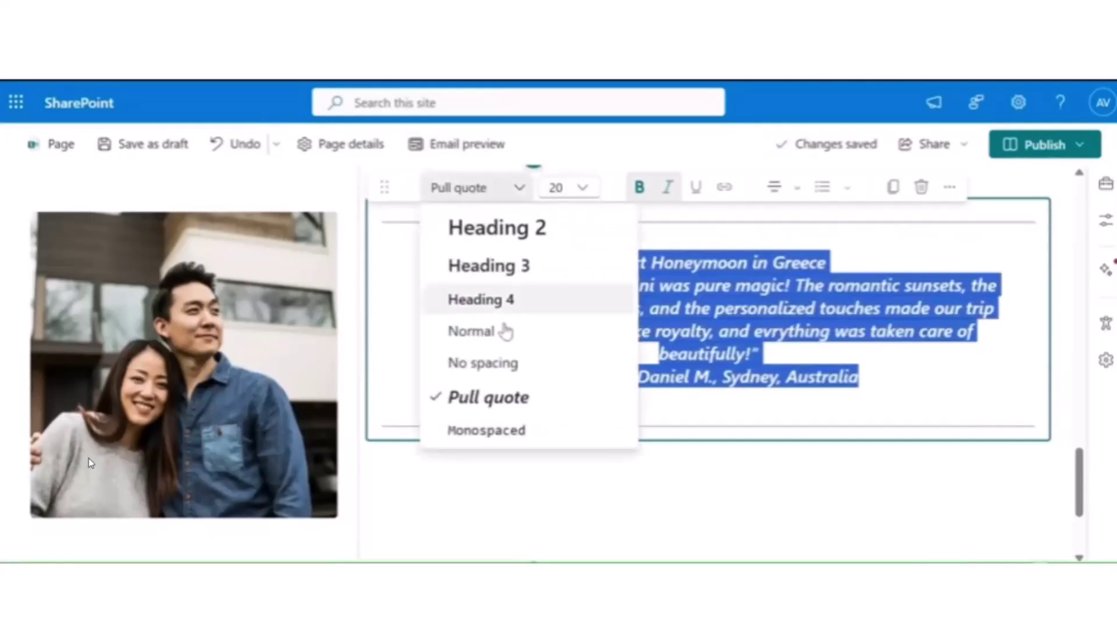
click(488, 398)
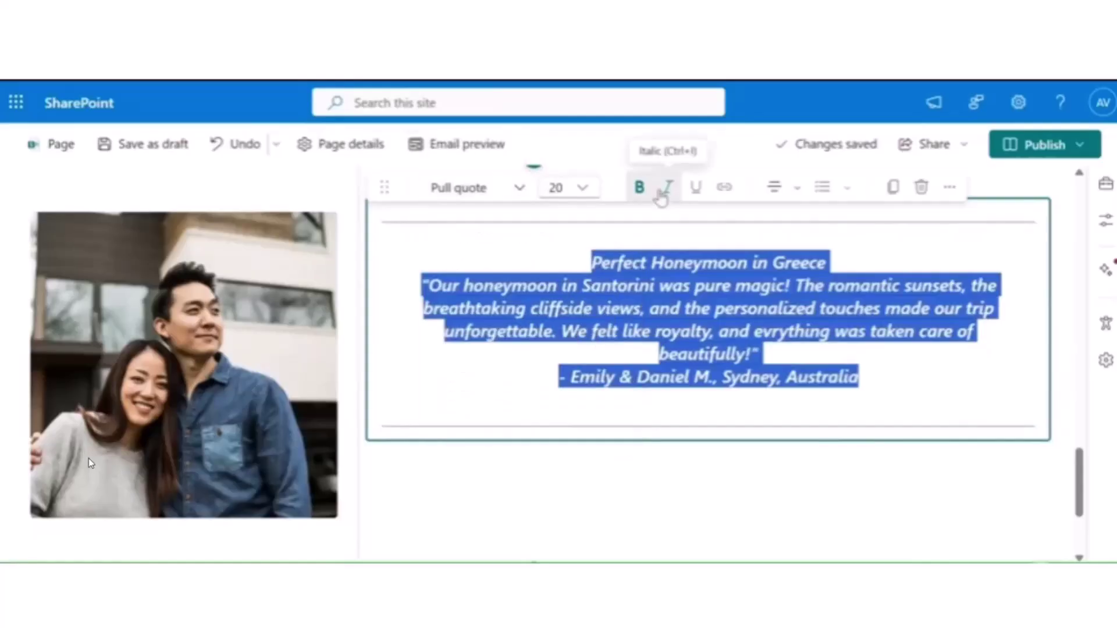
scroll(823, 199, down, 3)
click(533, 411)
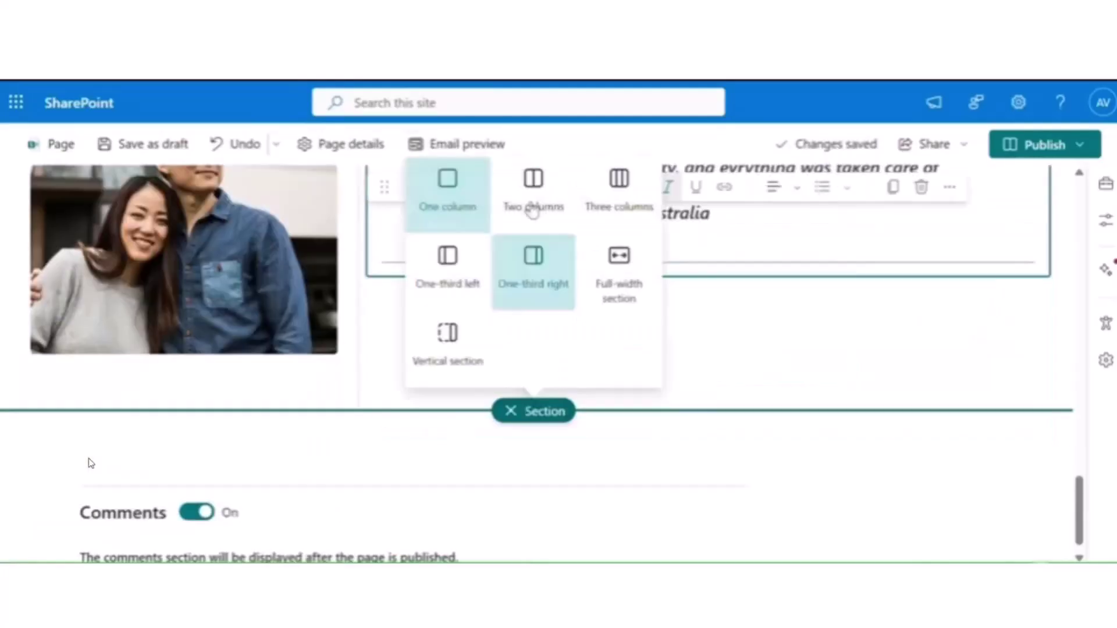
- Add a one-third left section with a stock photo of a smiling man, searched as 'Man'
click(471, 279)
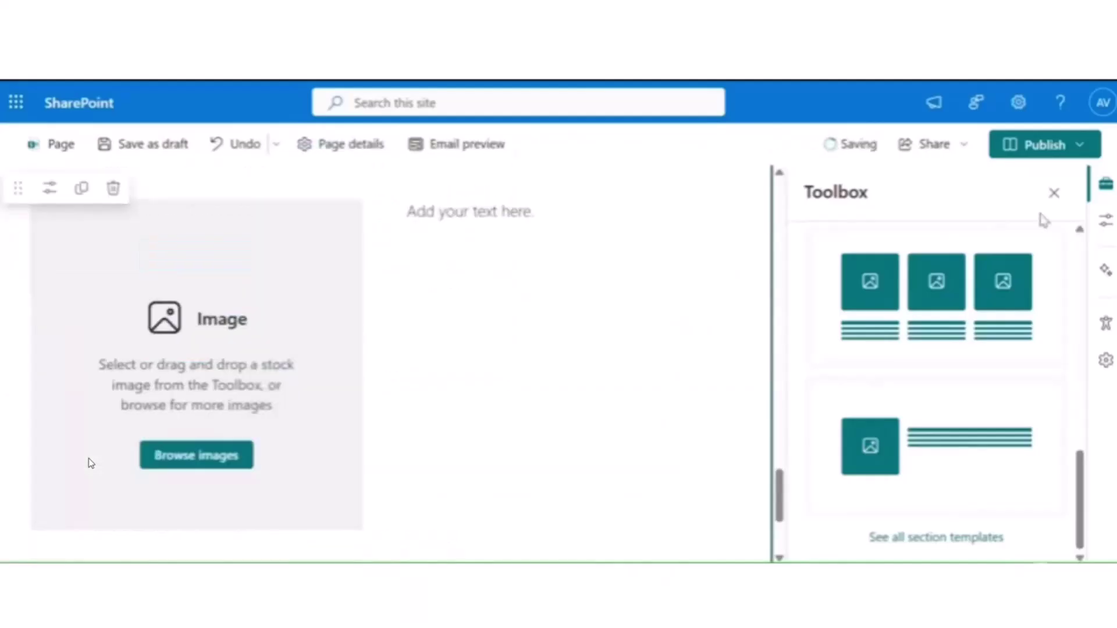
click(90, 463)
text(Man)
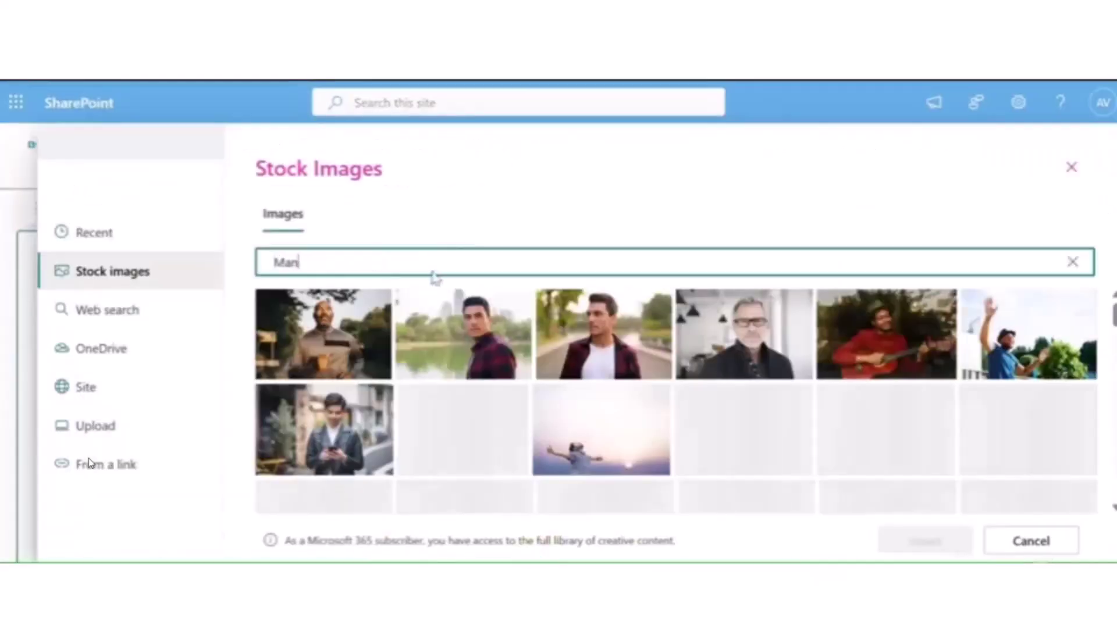
scroll(476, 366, down, 2)
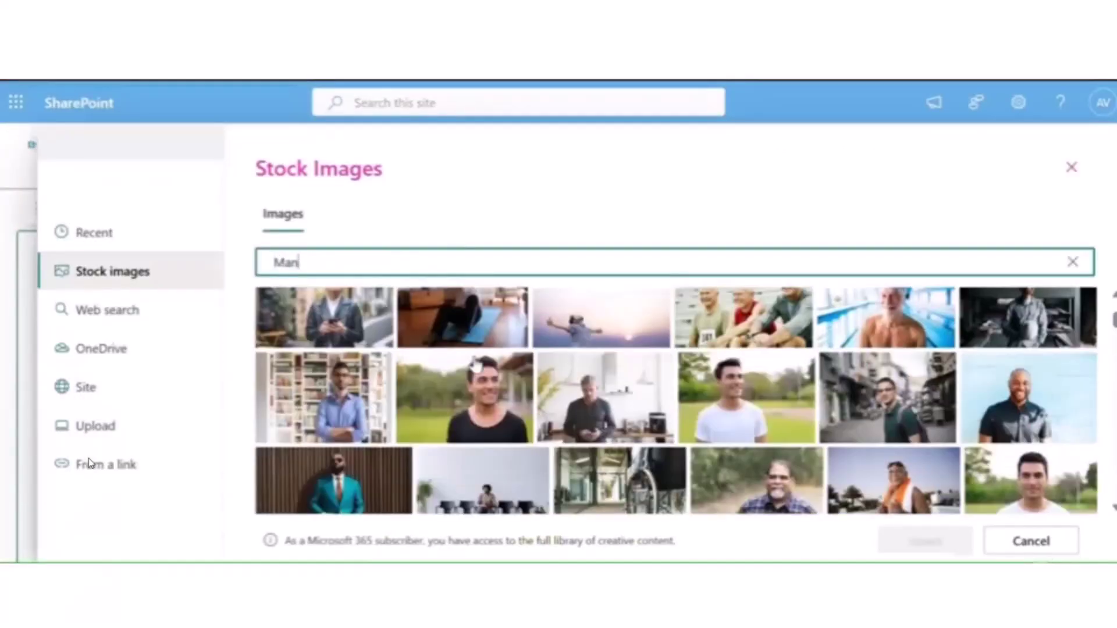
click(474, 402)
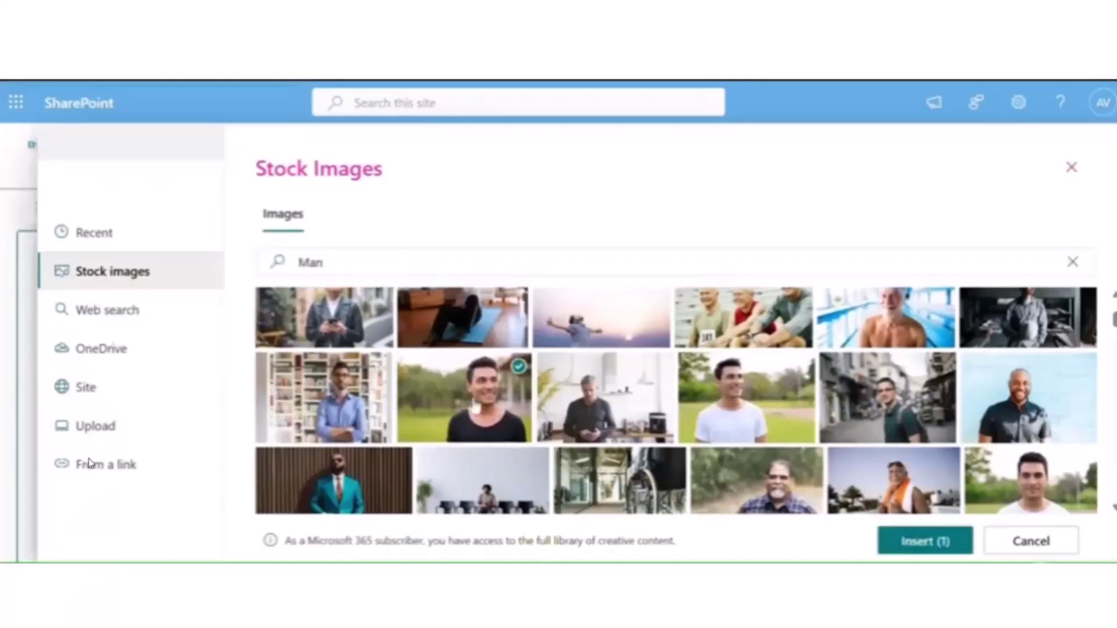
click(890, 547)
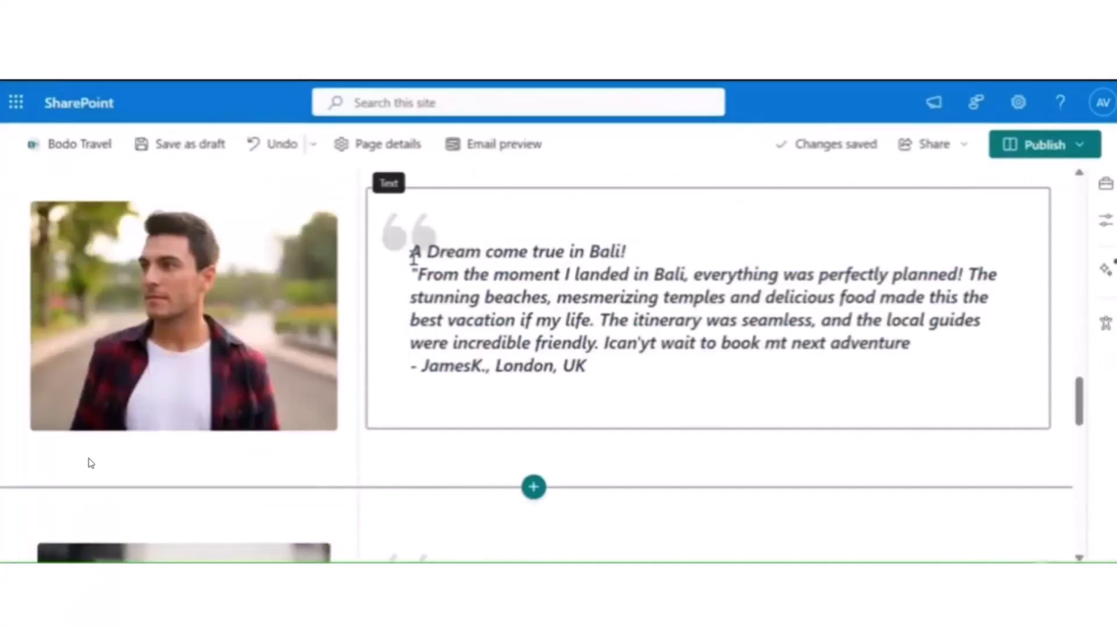
- Paste the 'A Dream come true in Bali!' testimonial into the new text box
click(413, 259)
drag(411, 251, 659, 366)
key(ctrl+c)
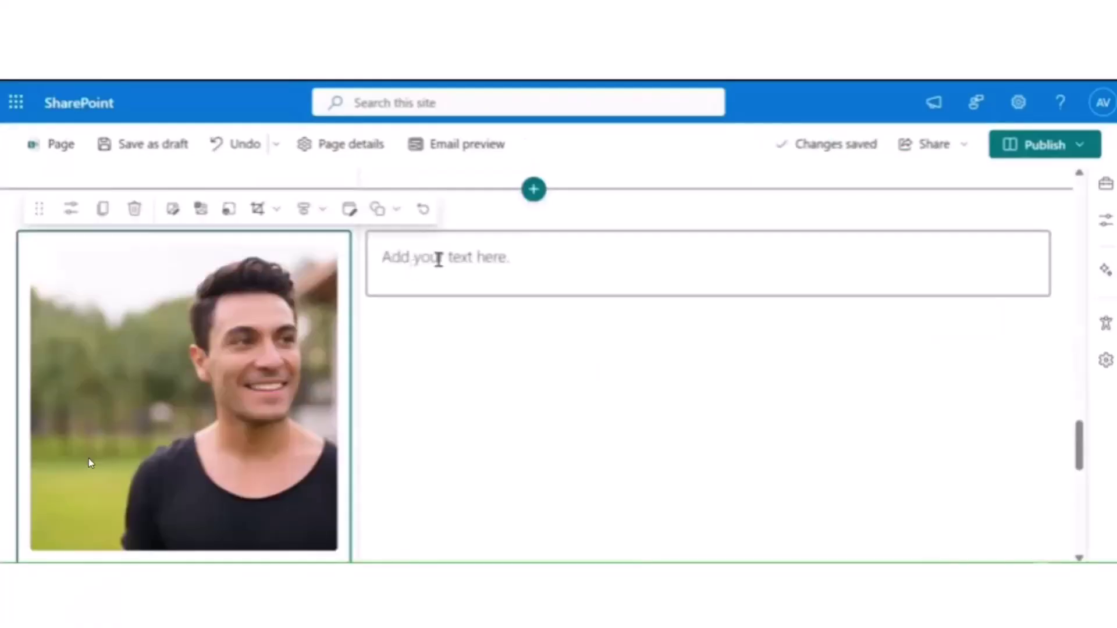
click(439, 260)
key(ctrl+v)
click(382, 257)
drag(385, 262, 588, 381)
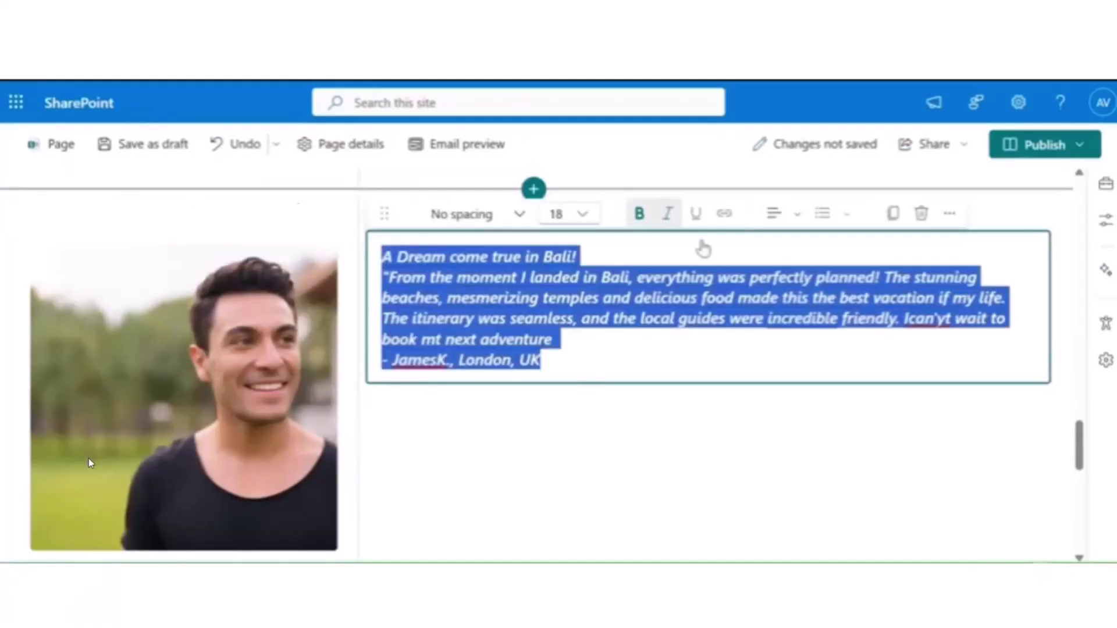
- Make the Bali testimonial a left-aligned pull quote with the Quote icon style
click(519, 215)
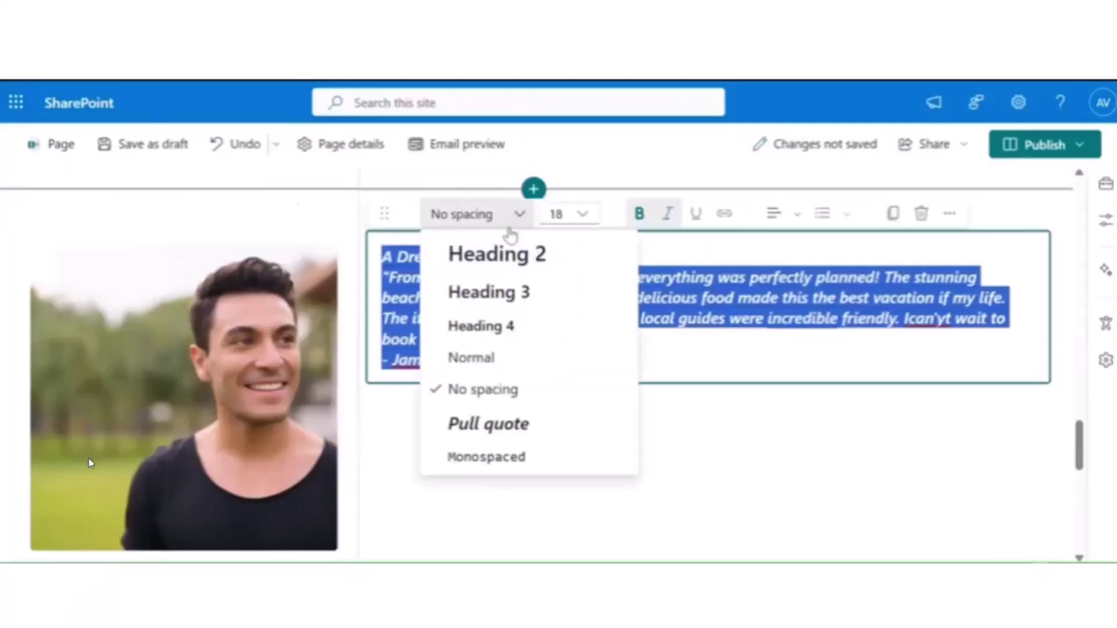
click(512, 428)
click(792, 213)
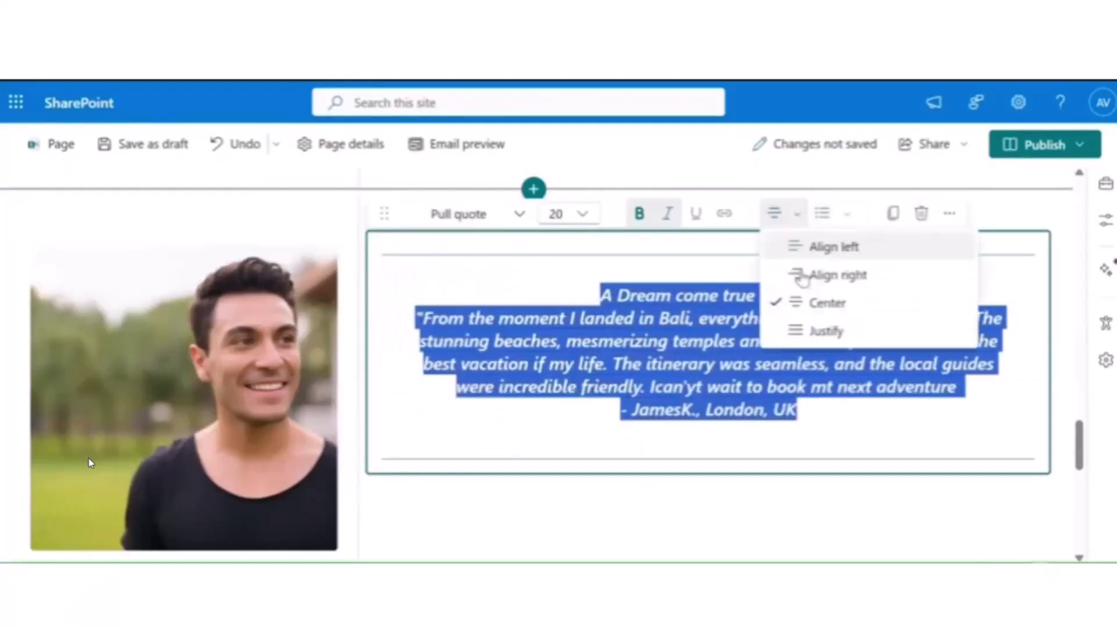
click(832, 248)
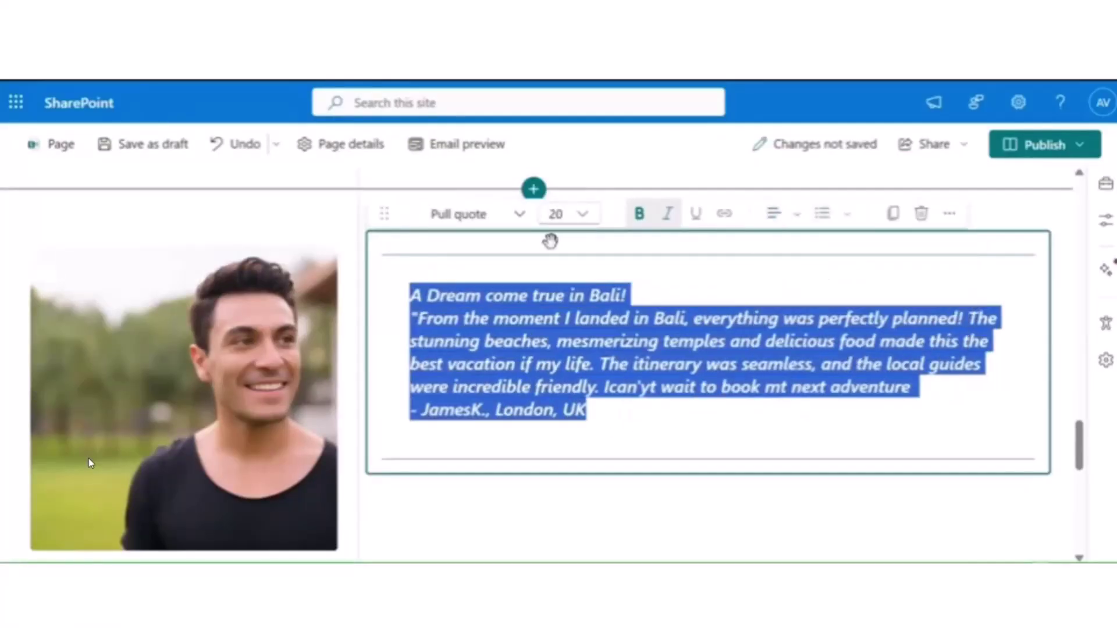
click(952, 214)
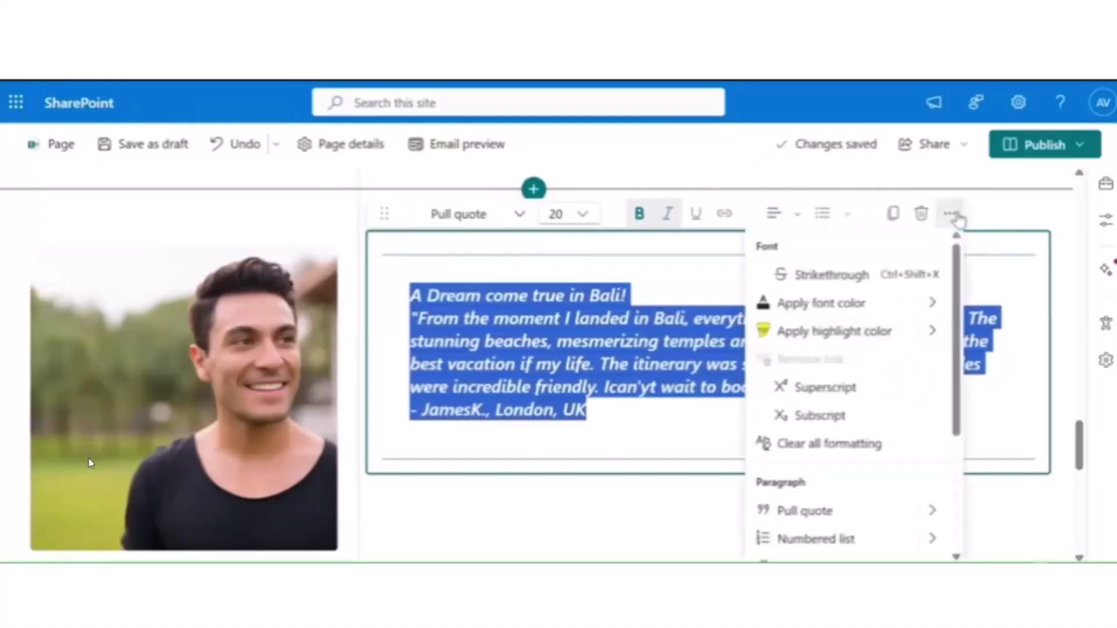
scroll(840, 466, down, 3)
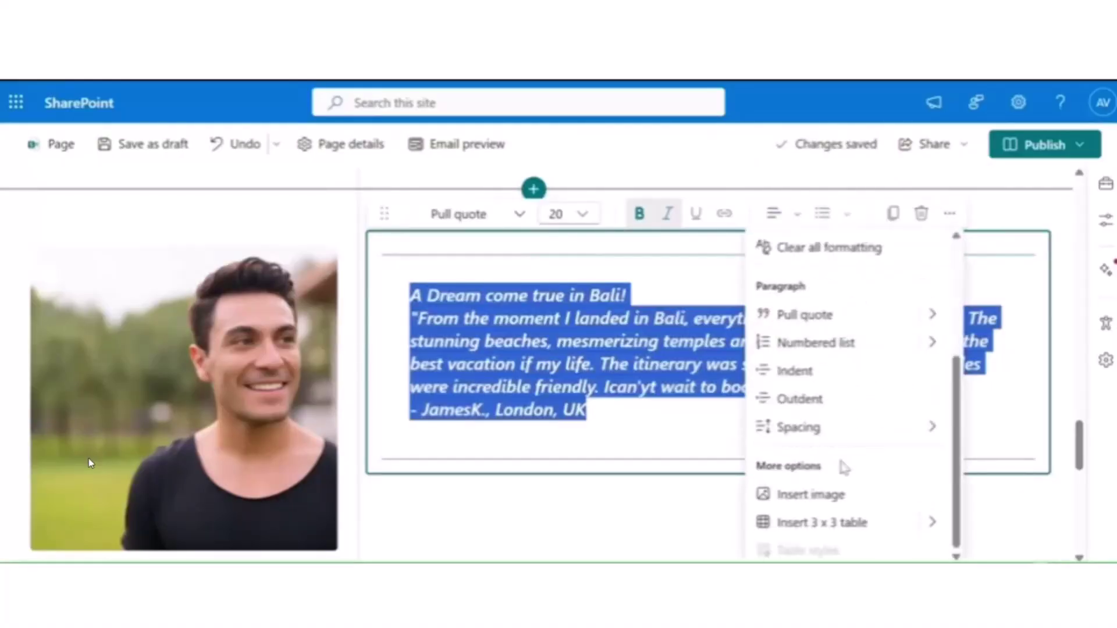
click(928, 315)
click(836, 319)
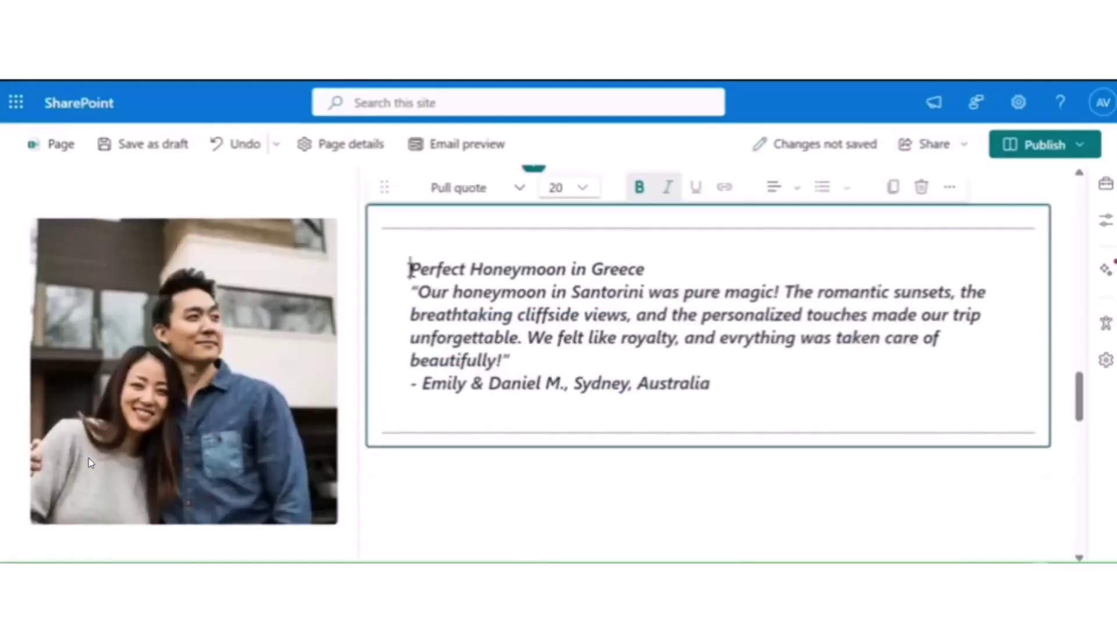
- Reset the Greece honeymoon quote to normal text
key(ctrl+a)
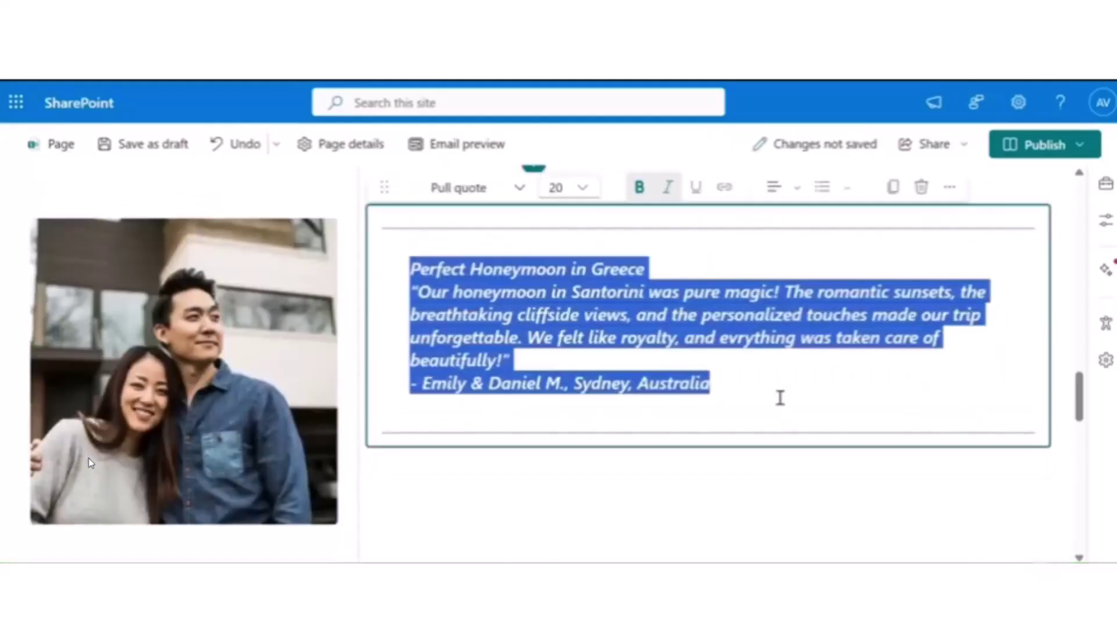
click(950, 187)
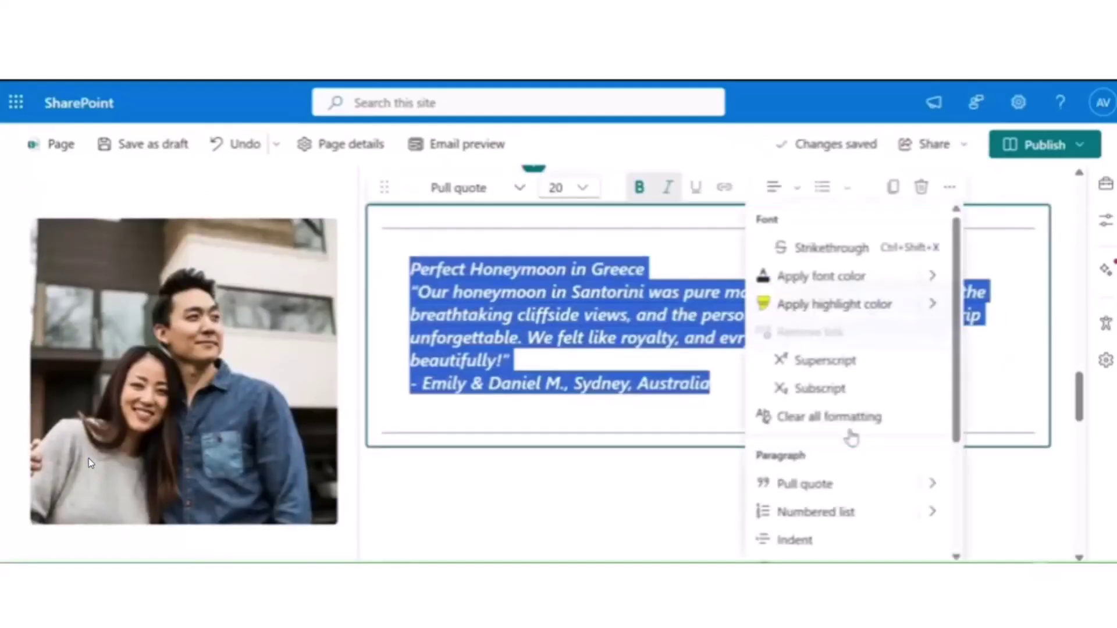
scroll(848, 436, down, 2)
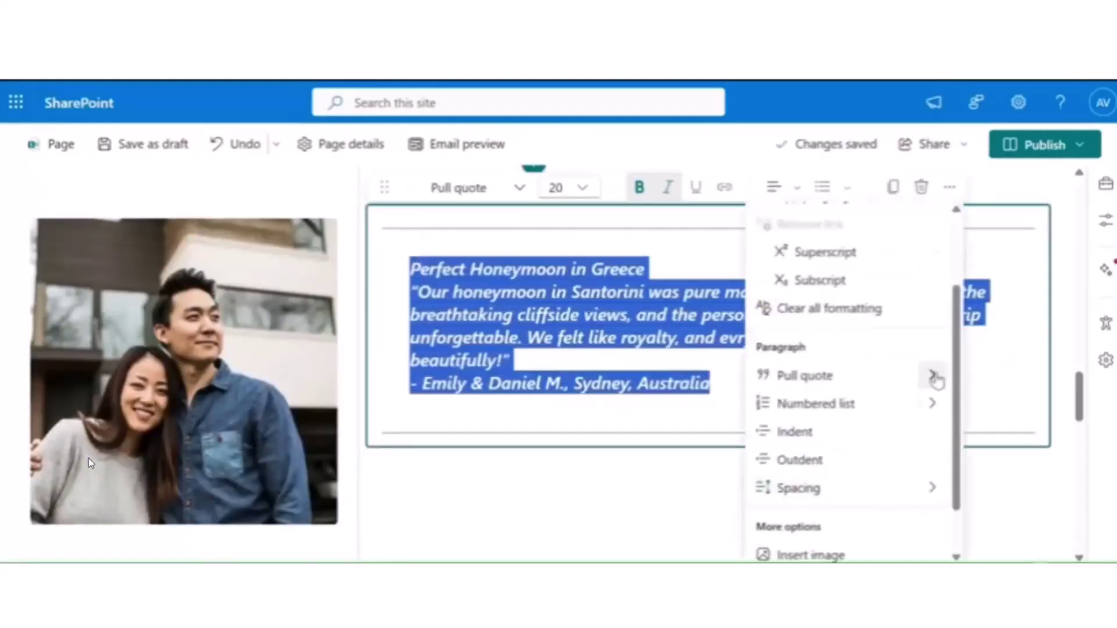
click(880, 375)
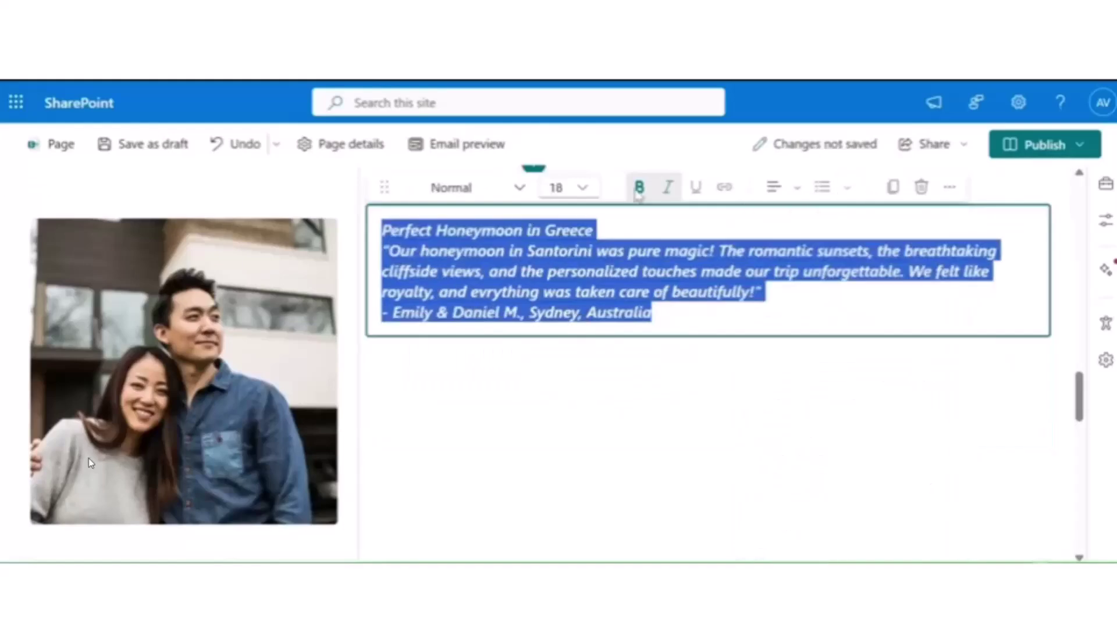
- Restyle the Greece quote as a left-aligned pull quote with the Quote icon
click(508, 196)
click(486, 396)
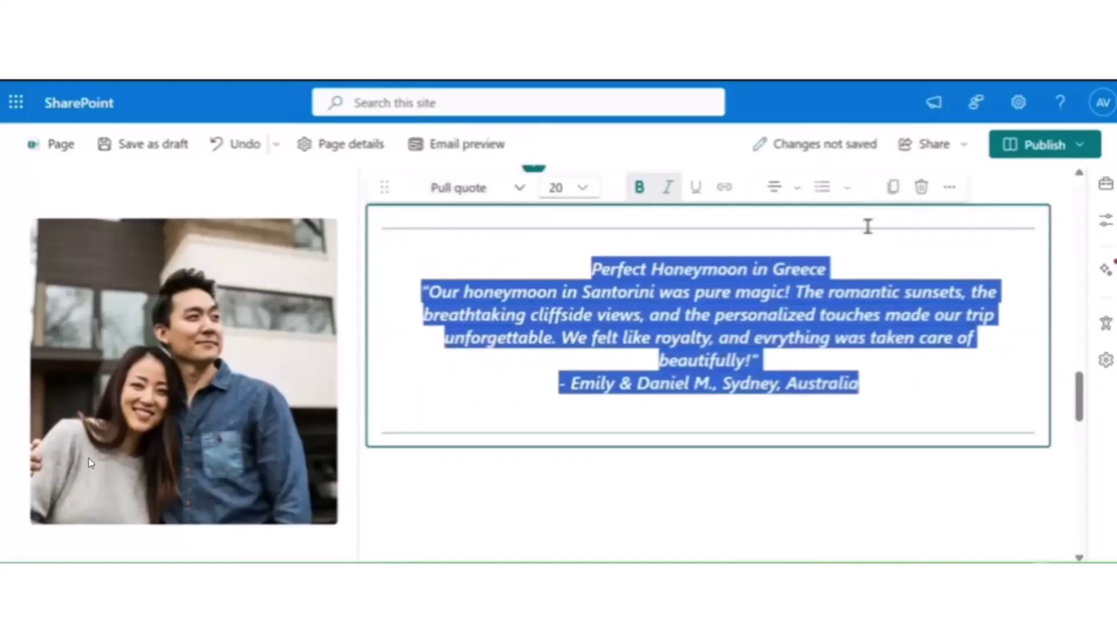
click(949, 187)
scroll(949, 309, down, 3)
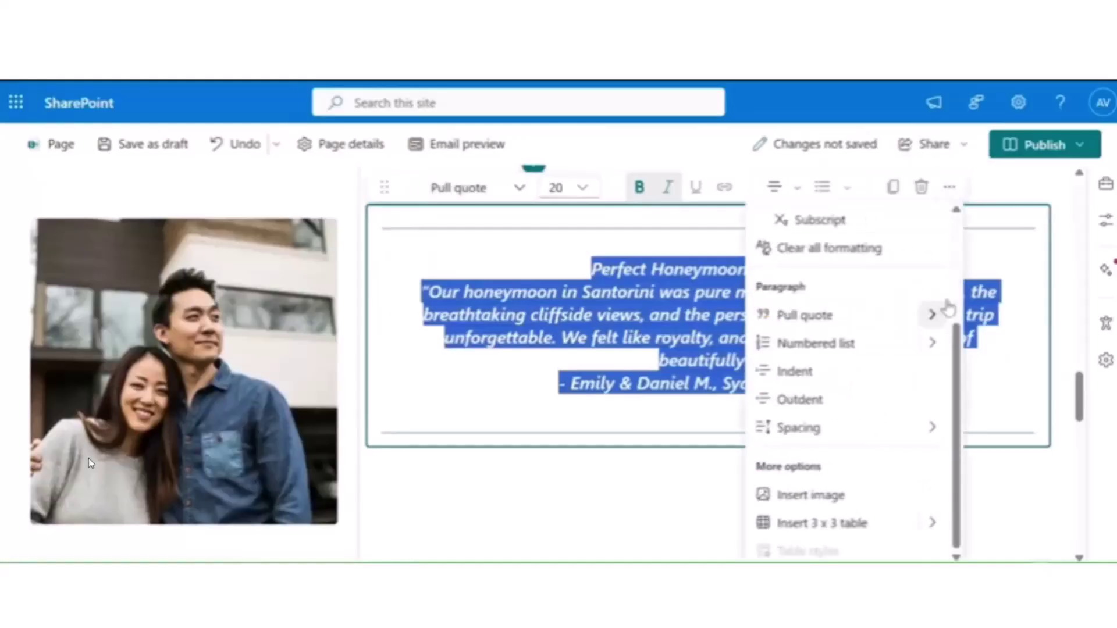
click(930, 313)
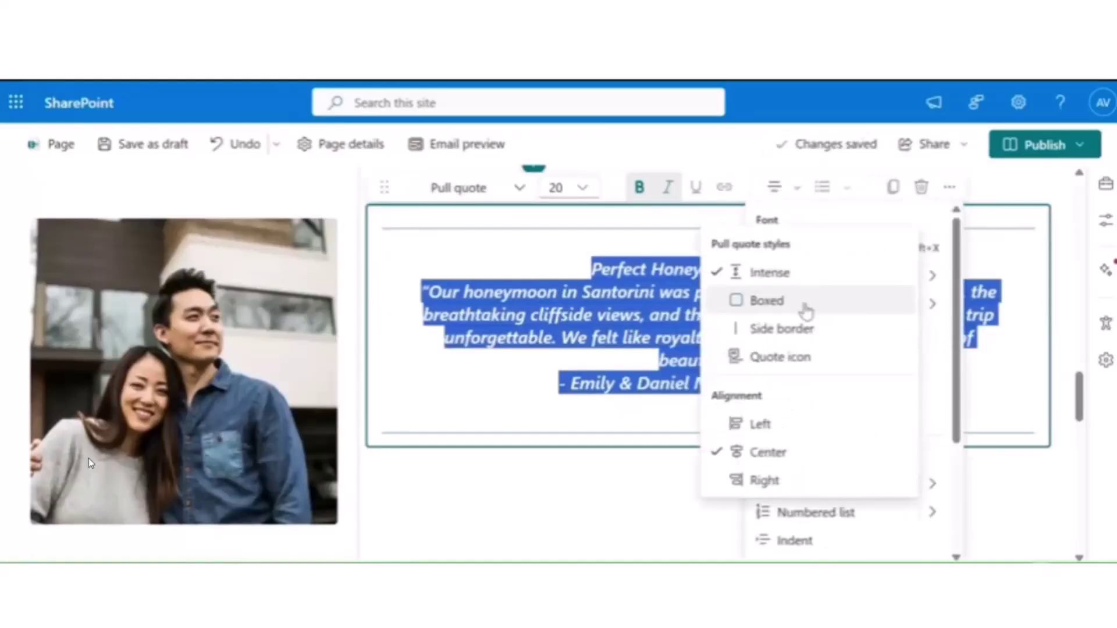
click(802, 357)
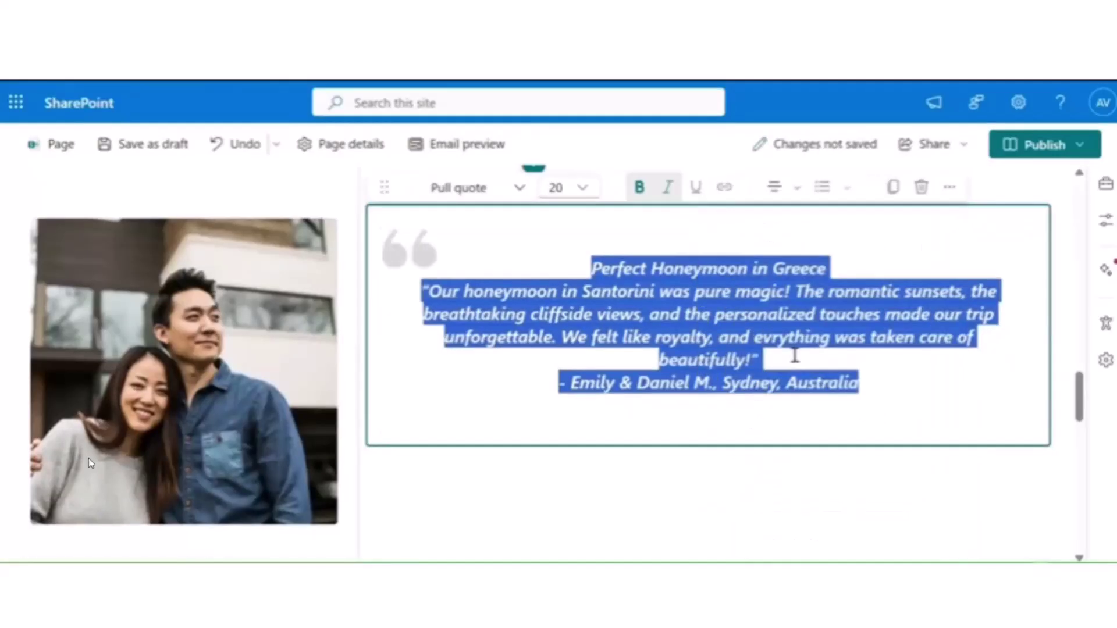
click(777, 188)
click(647, 424)
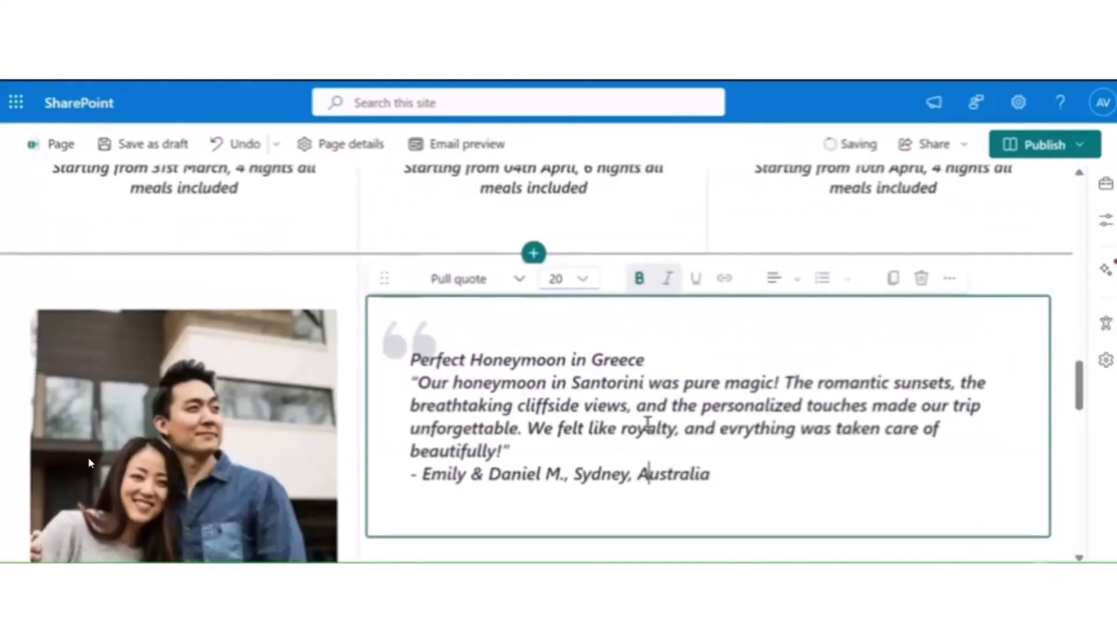
scroll(644, 427, down, 5)
- Insert a stock photo of a man holding a phone, found by searching 'Man'
click(237, 491)
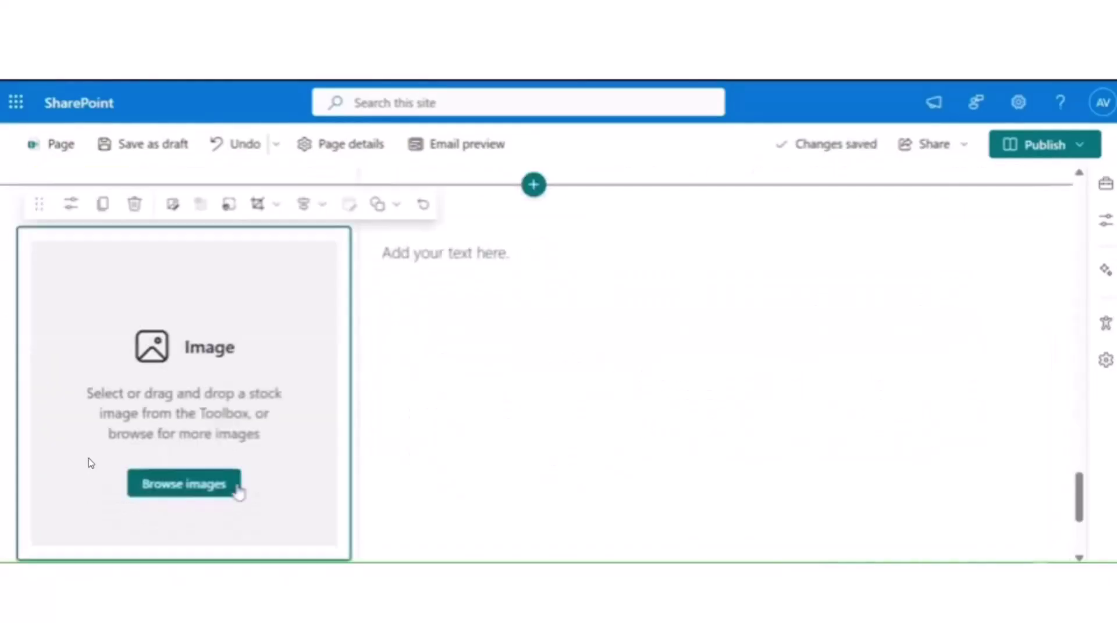
scroll(222, 344, down, 3)
click(223, 294)
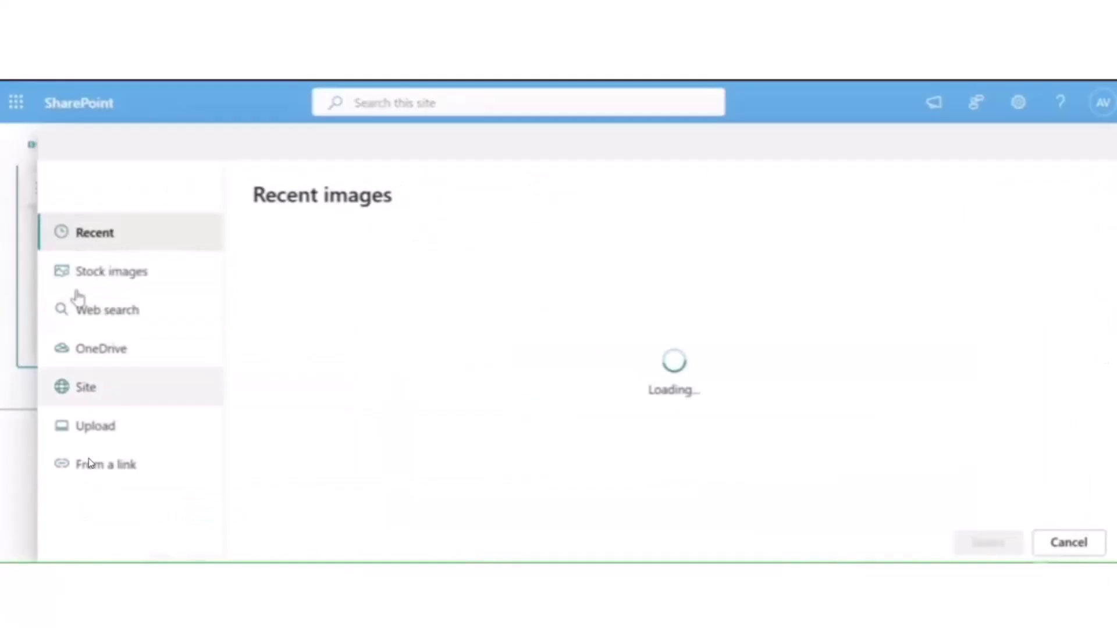
click(93, 270)
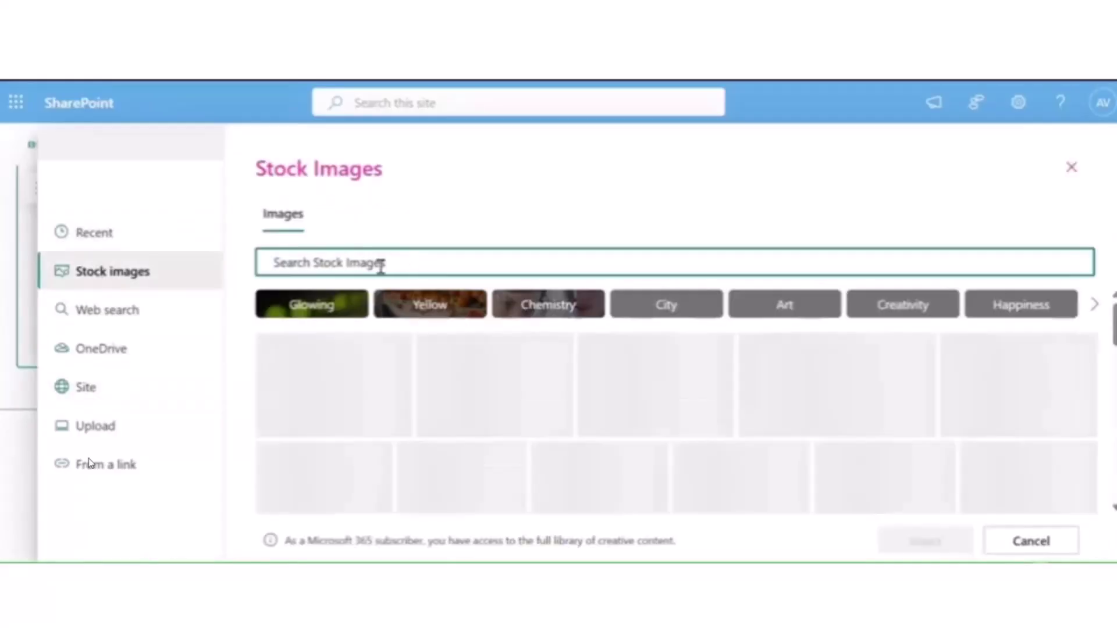
text(Man)
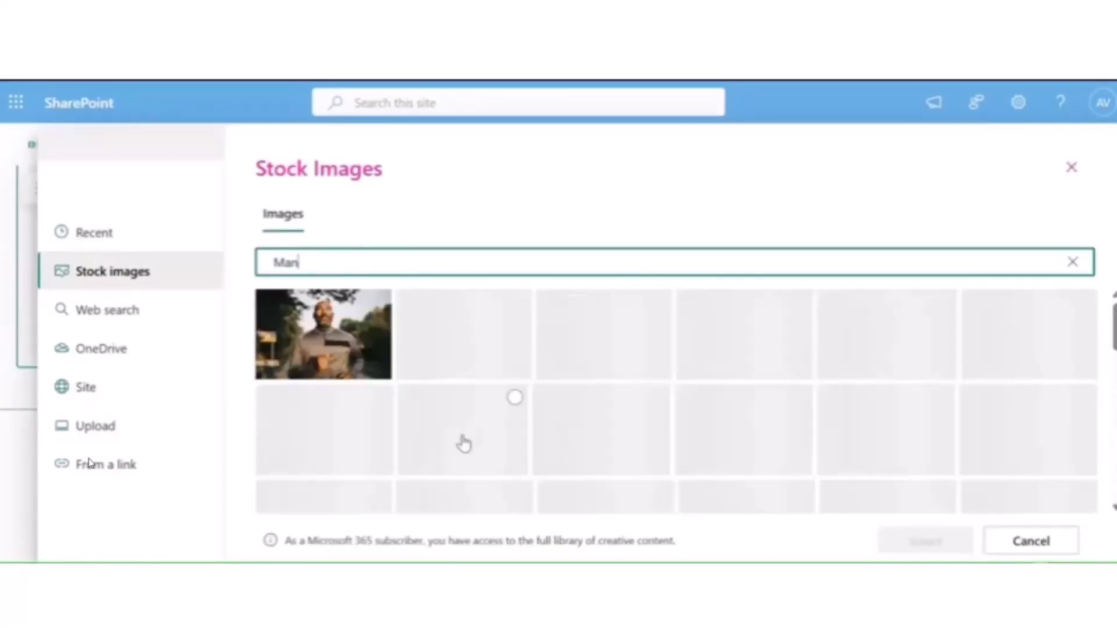
click(325, 389)
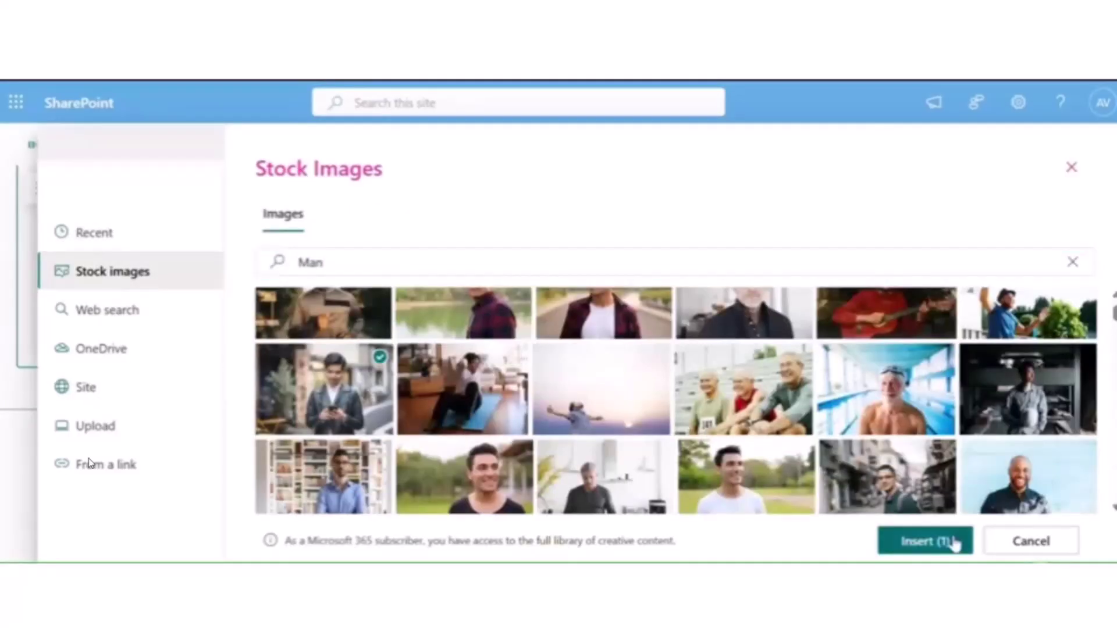
click(925, 541)
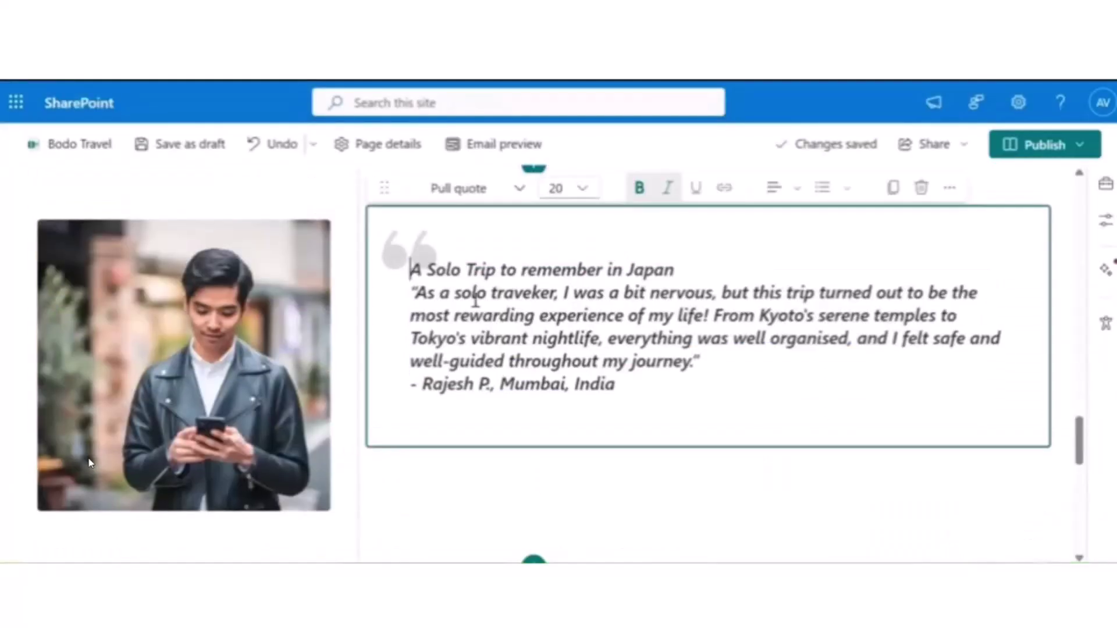
- Paste the Japan quote and correct the spellings to 'traveler' and 'organized'
key(ctrl+a)
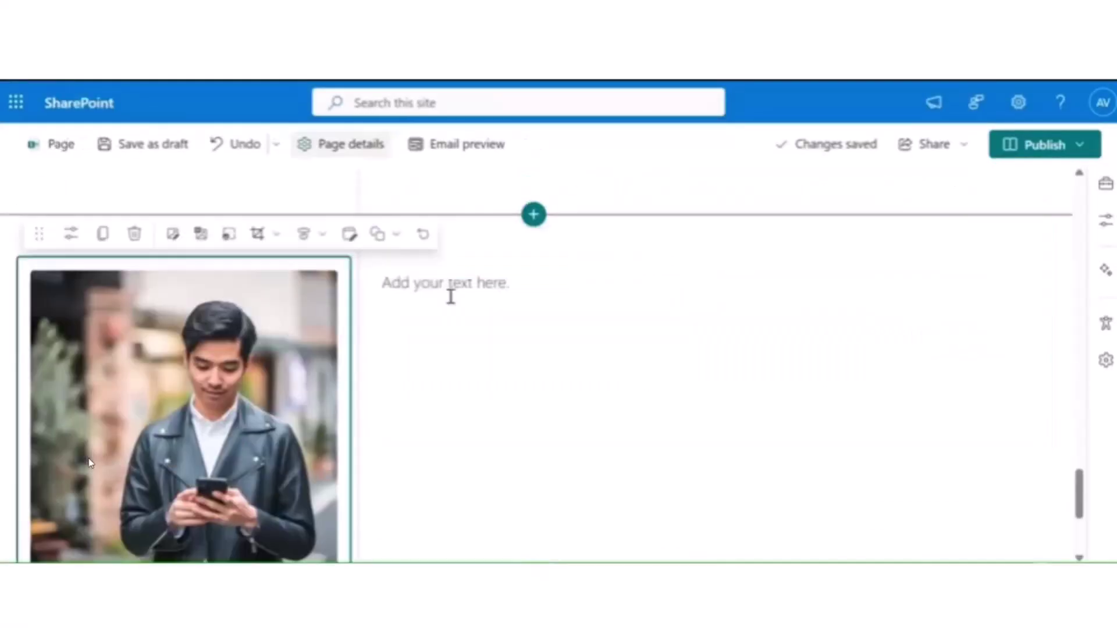
click(429, 297)
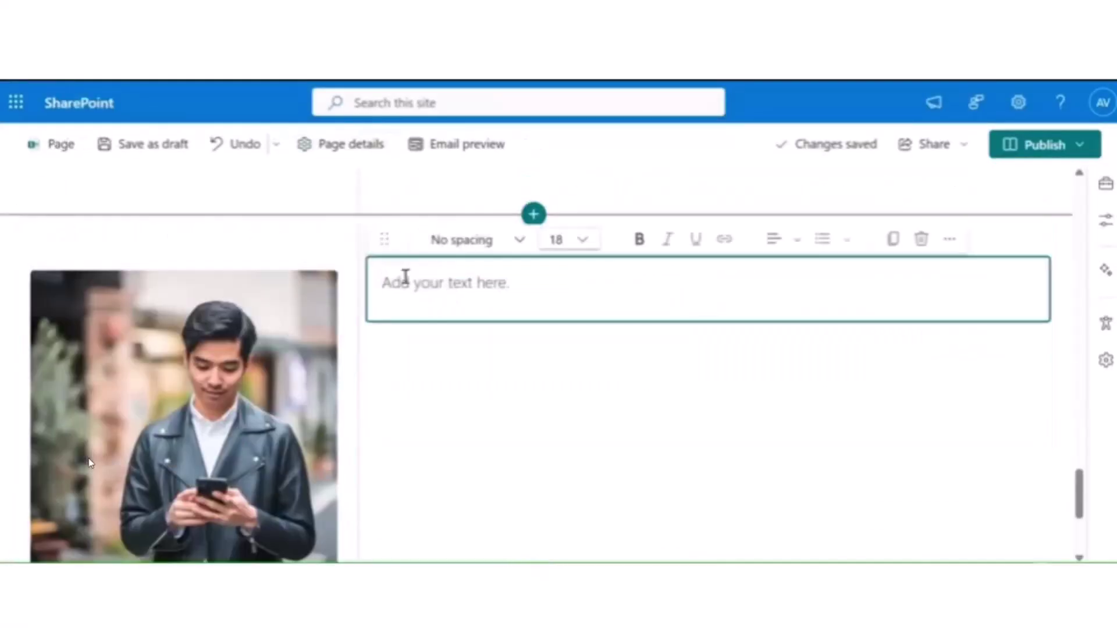
text(A Solo Trip to remember in Japan "As a solo traveler, I was a bit nervous, but this trip turned out to be the most rewarding experience of my life! From Kyoto's serene temples to Tokyo's vibrant nightlife, everything was well organised, and I felt safe and well-guided throughout my journey." - Rajesh P, Mumbai, India)
right_click(483, 303)
click(489, 363)
right_click(489, 344)
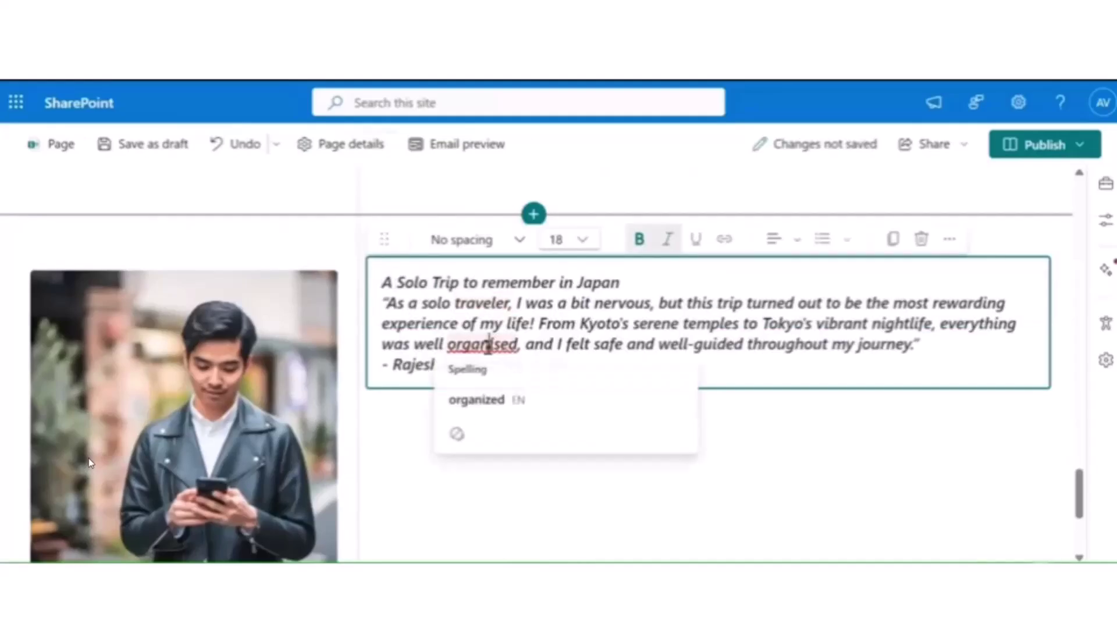
click(478, 401)
- Make the Japan quote a left-aligned pull quote and bring up its pull quote styles
scroll(611, 384, up, 10)
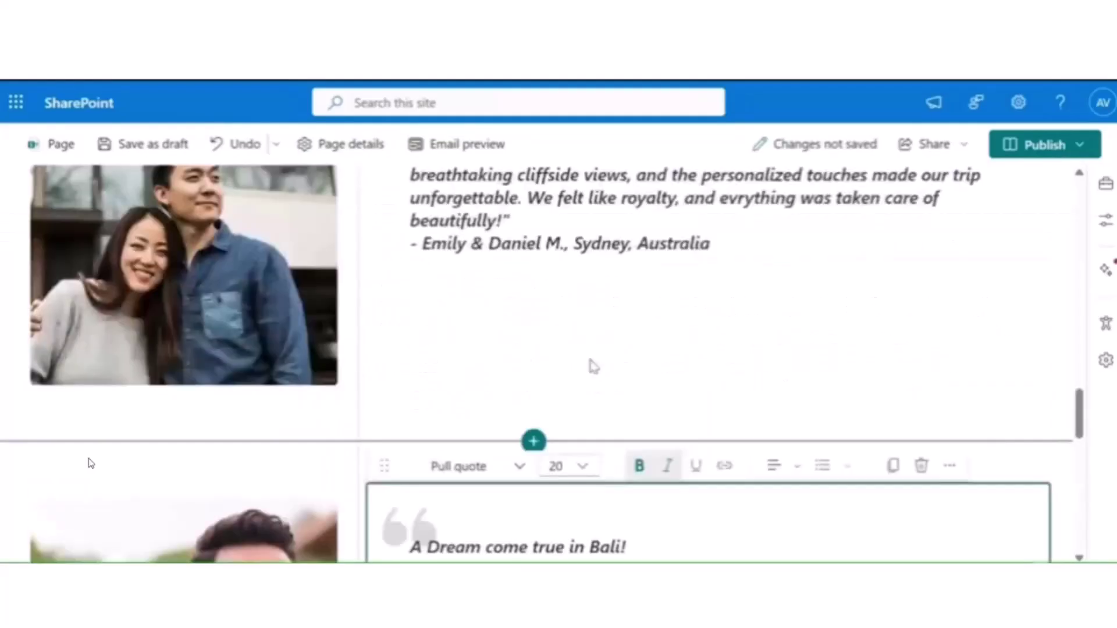
scroll(591, 360, down, 10)
drag(382, 260, 594, 341)
click(487, 217)
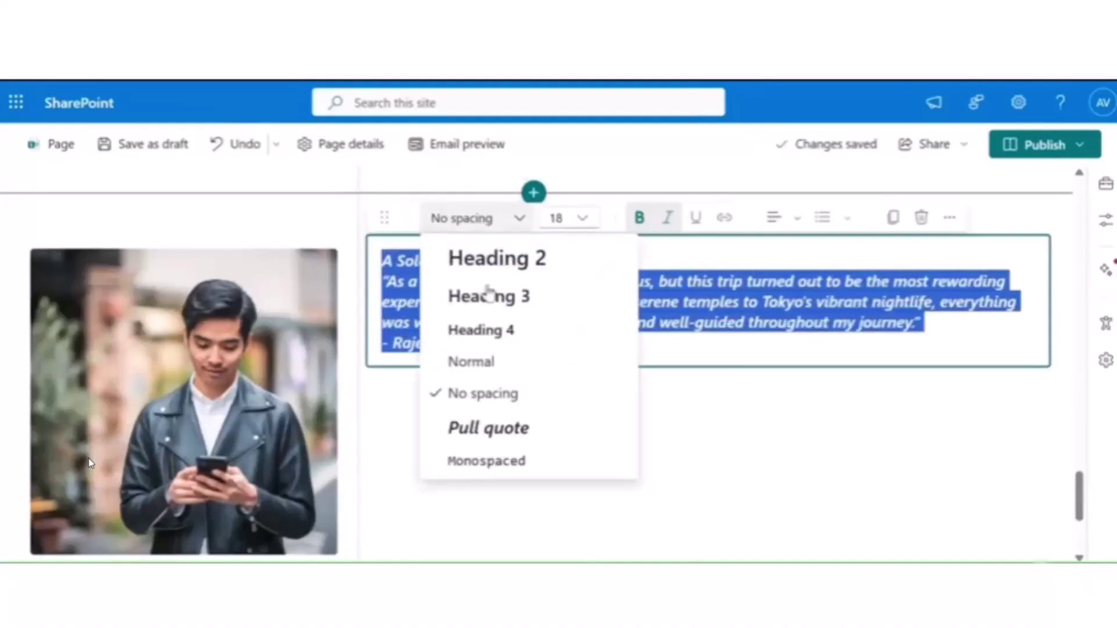
click(506, 429)
click(782, 221)
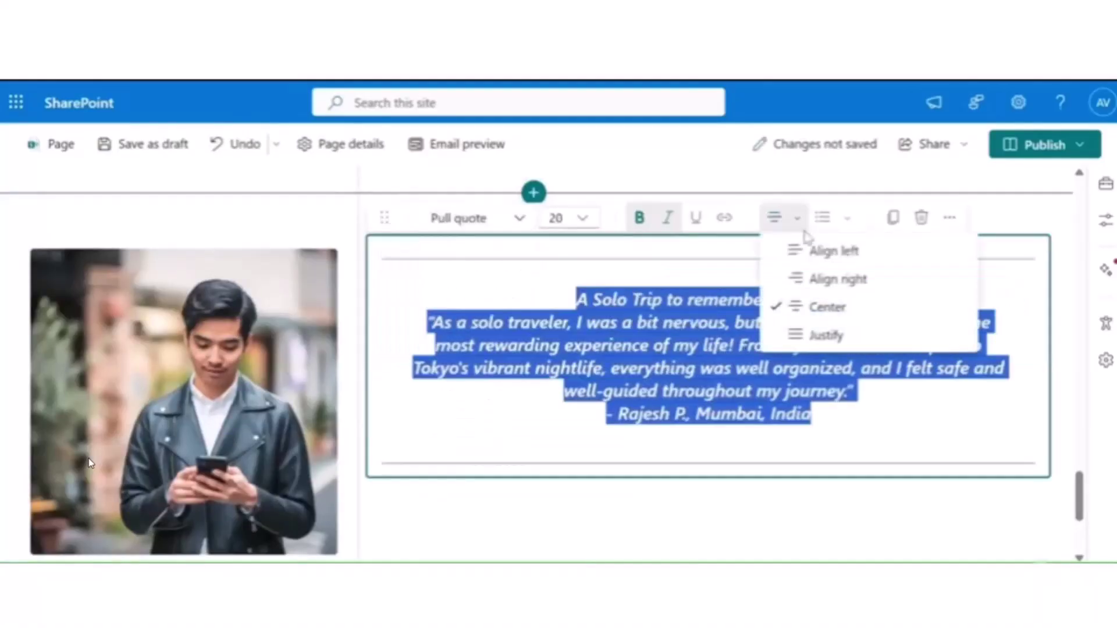
click(832, 251)
click(954, 224)
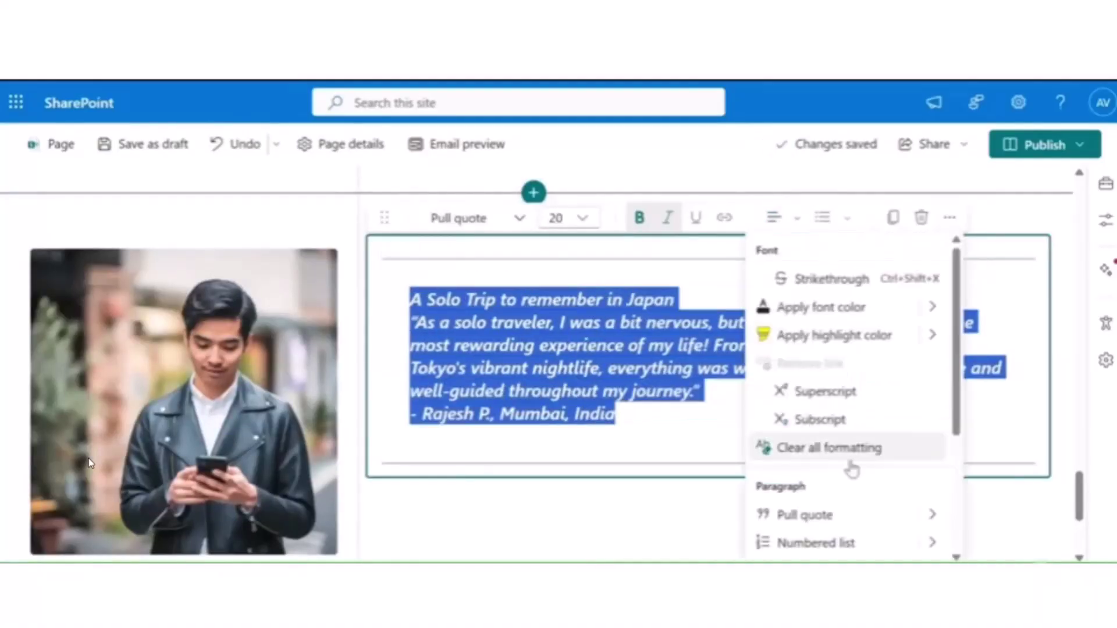
click(931, 517)
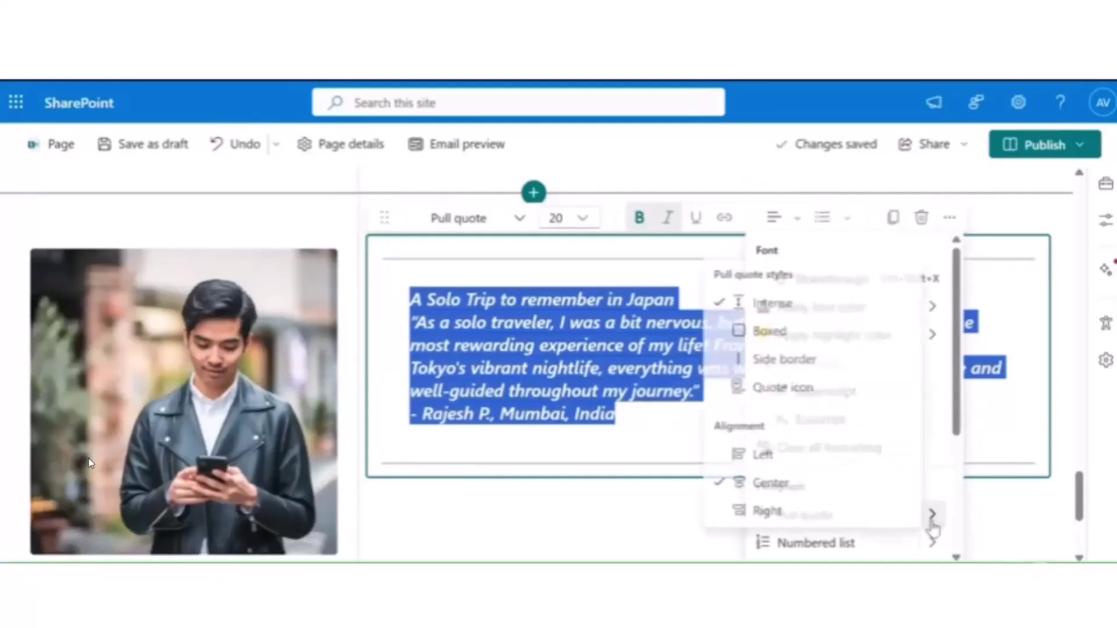
- Apply the Quote icon to the Japan quote and add a three-column section below
click(802, 386)
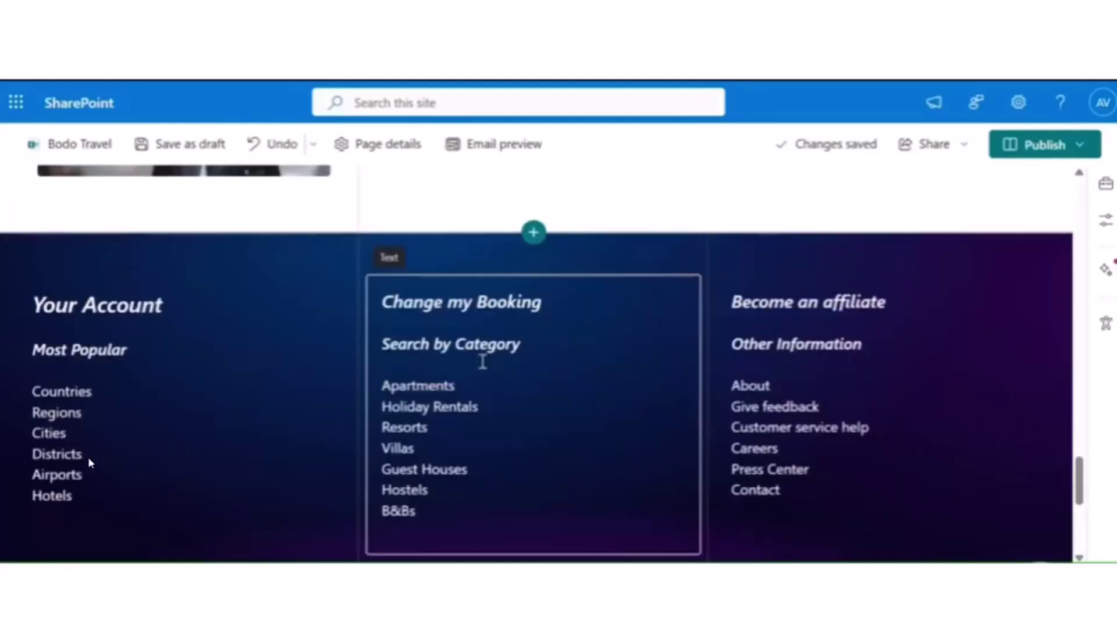
scroll(90, 462, down, 4)
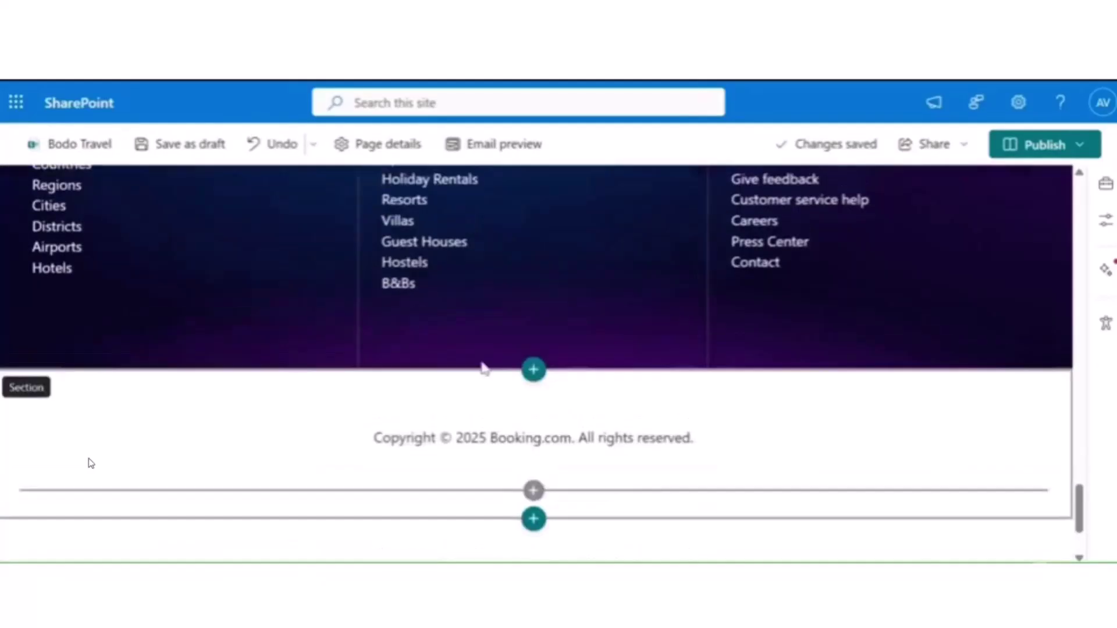
scroll(90, 462, up, 3)
scroll(90, 463, up, 1)
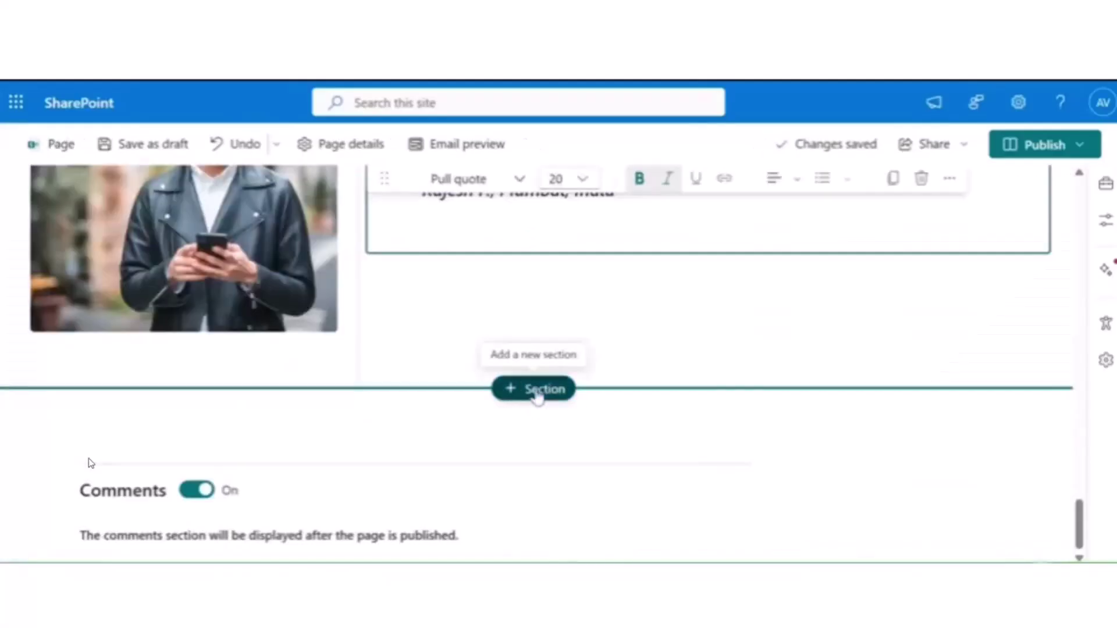
click(534, 388)
click(622, 169)
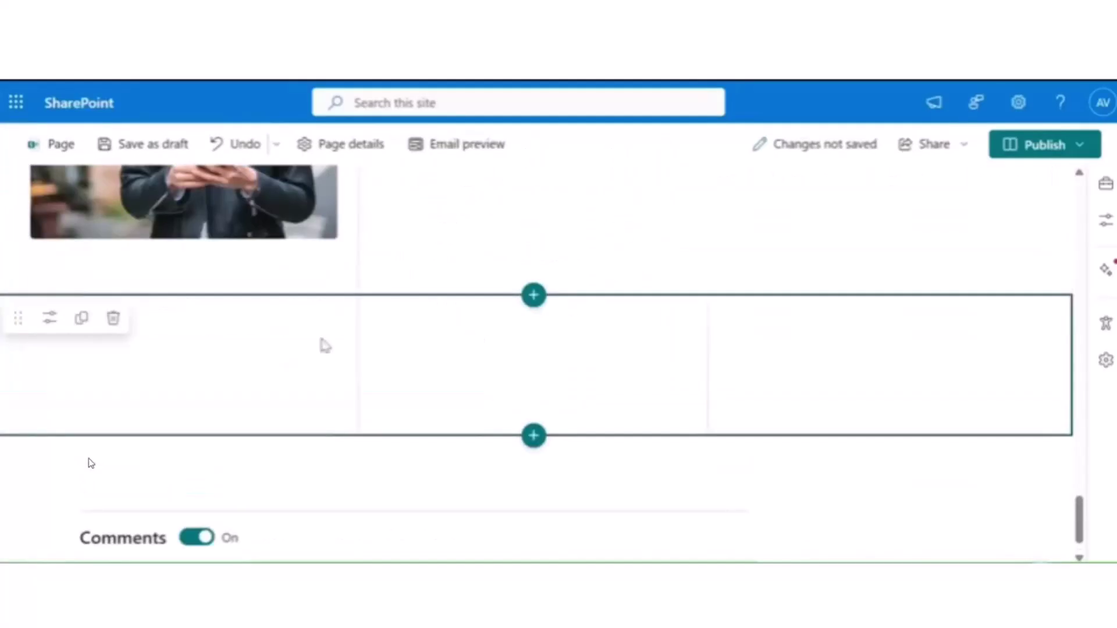
- Give the empty three-column section a dark blue-to-purple gradient background
click(50, 317)
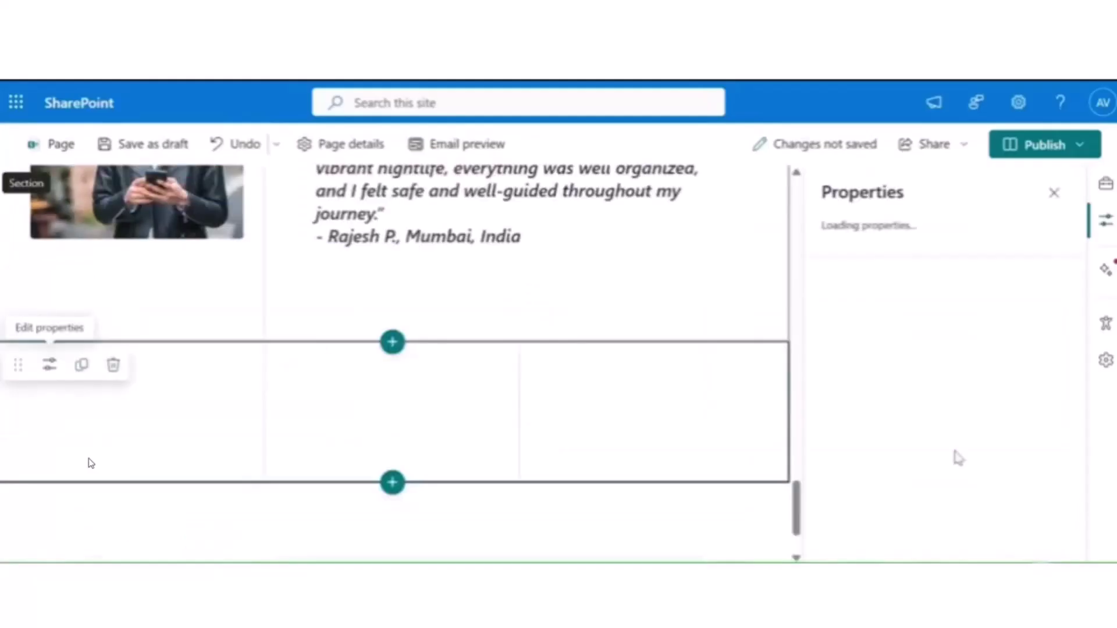
scroll(959, 458, down, 5)
click(1033, 265)
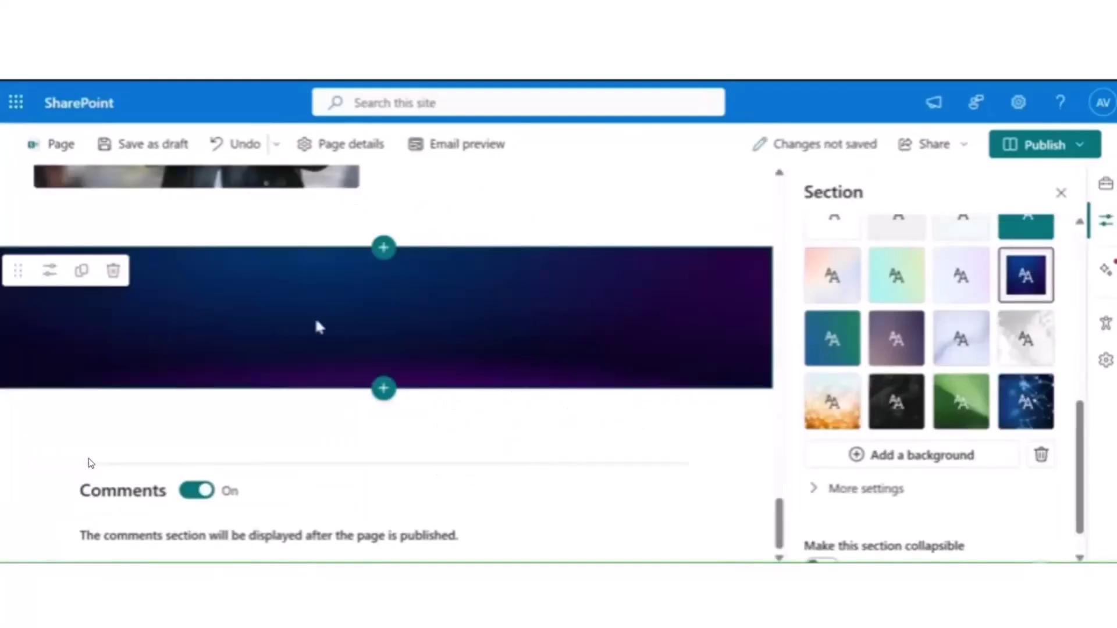
click(1061, 193)
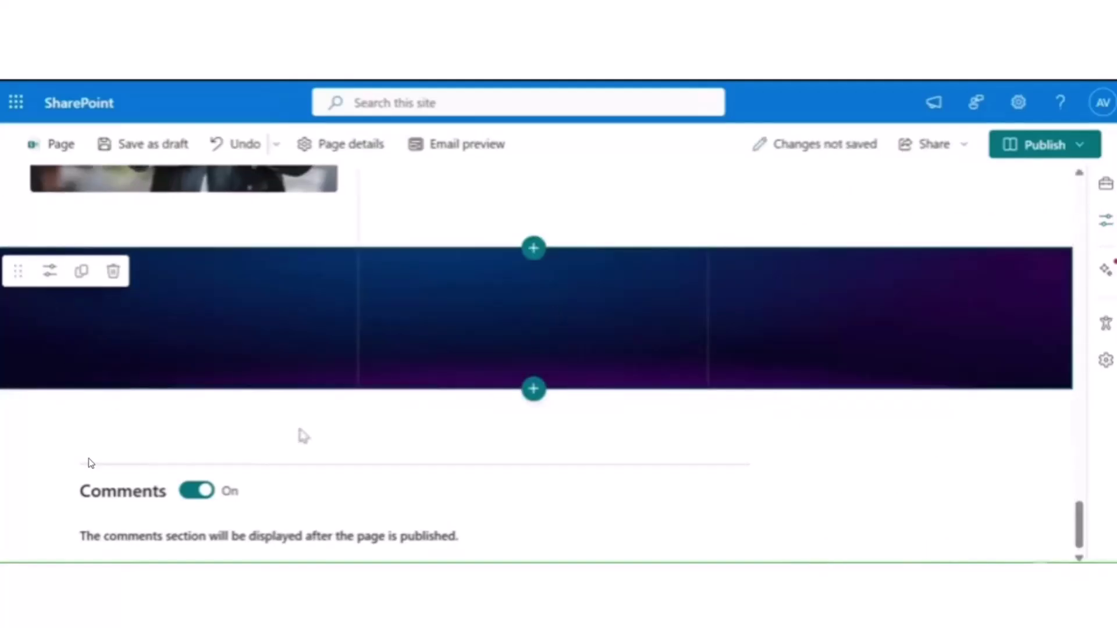
- Add a text block in column one with 'About your account' and the pasted Most Popular list
click(534, 277)
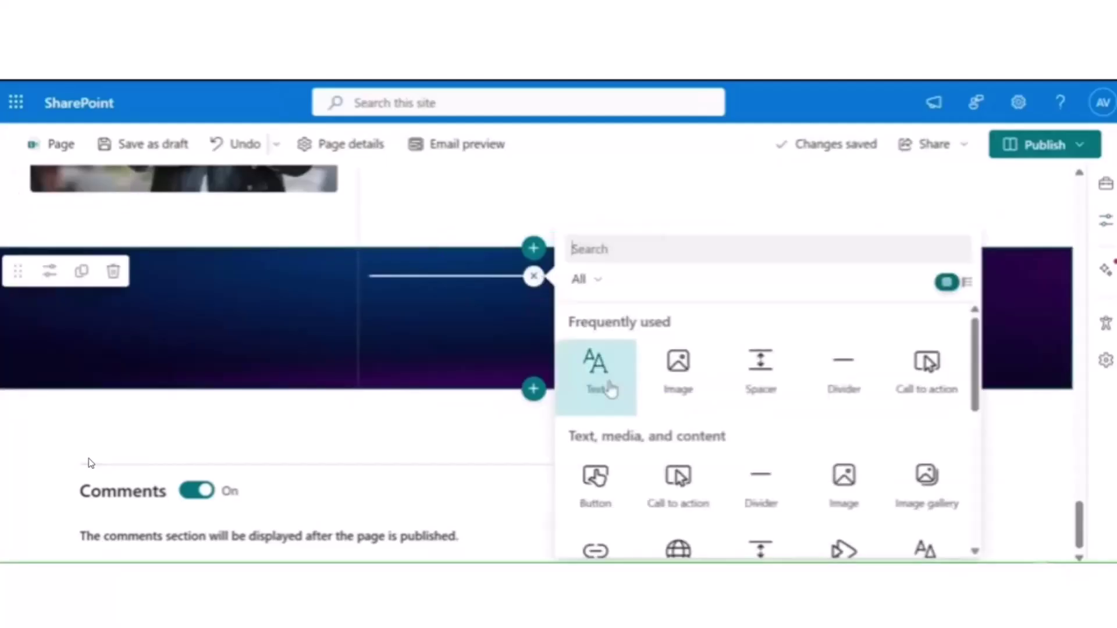
click(184, 276)
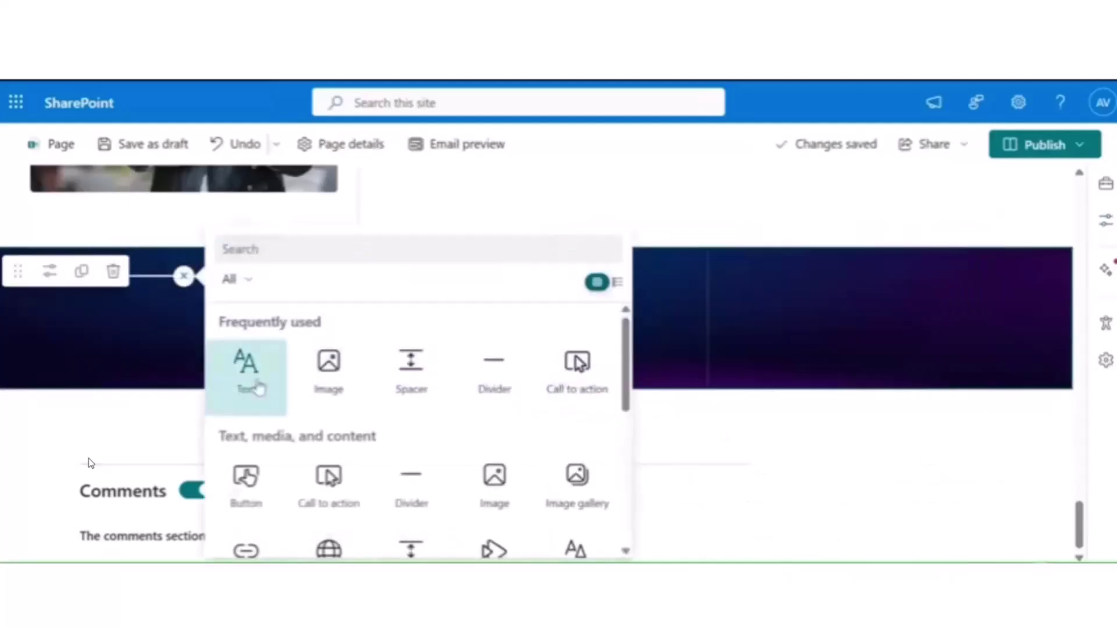
click(251, 381)
text(About )
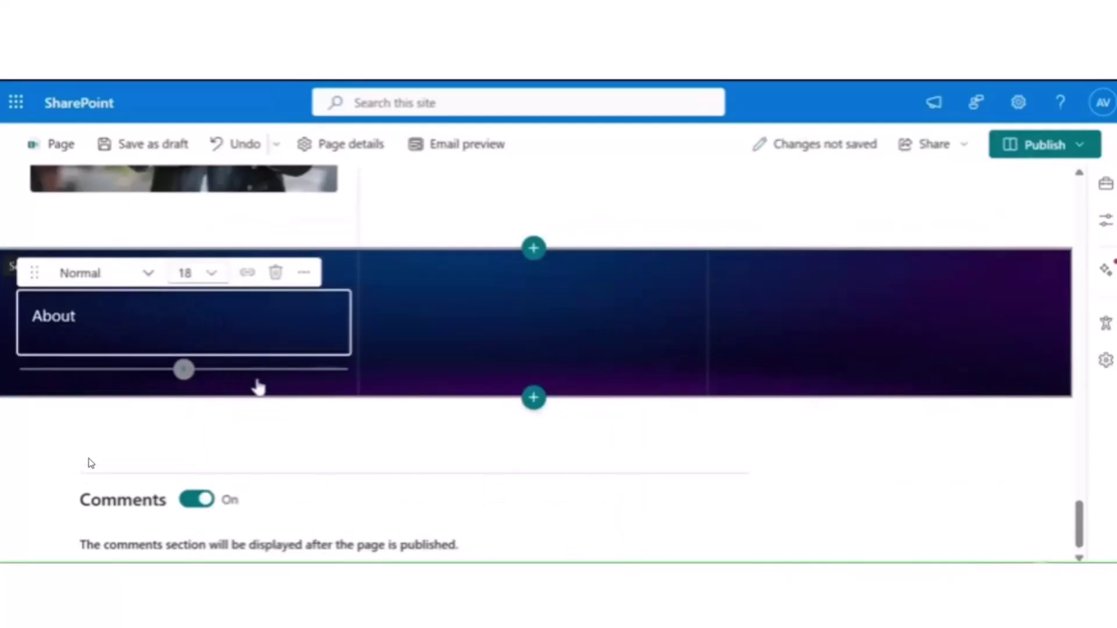
text(your account)
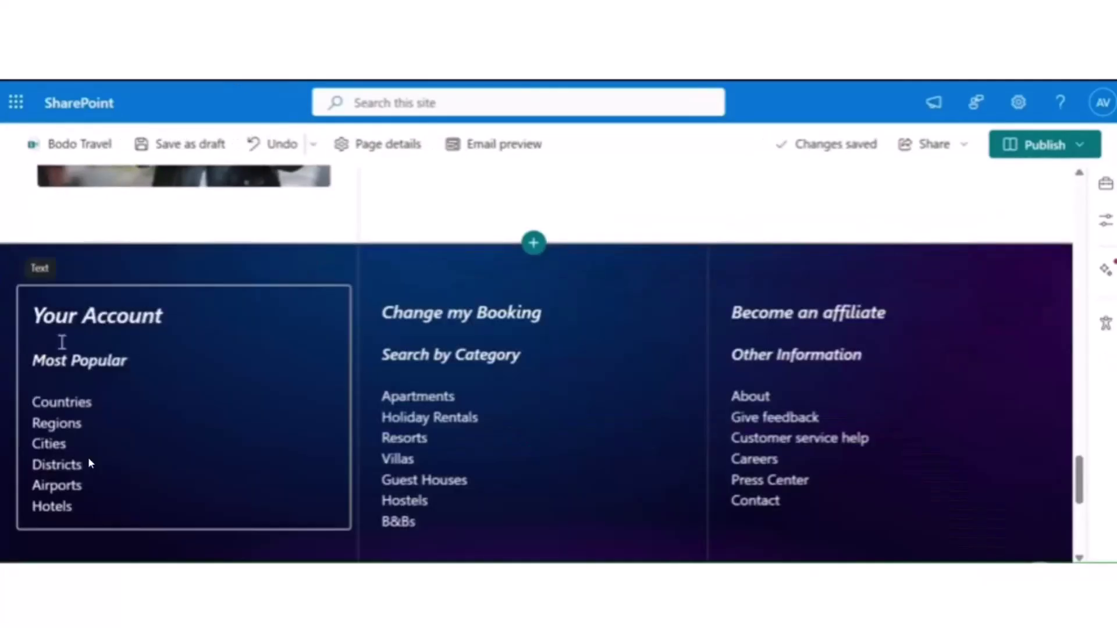
drag(28, 356, 88, 523)
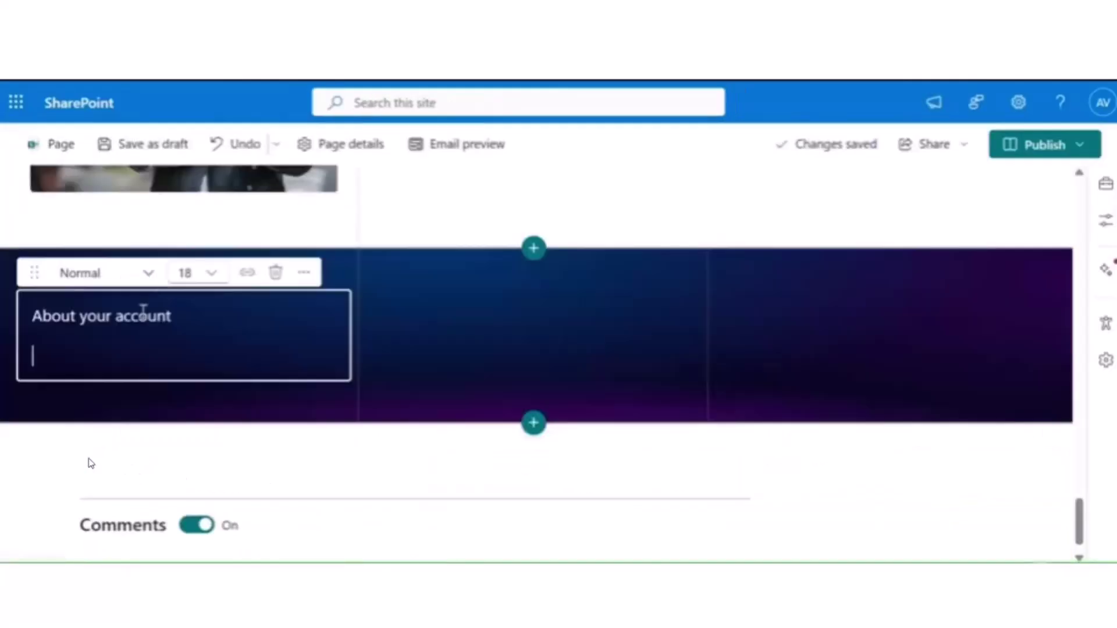
text(Most Popular  Countries Regions Cities Districts Airports Hotels)
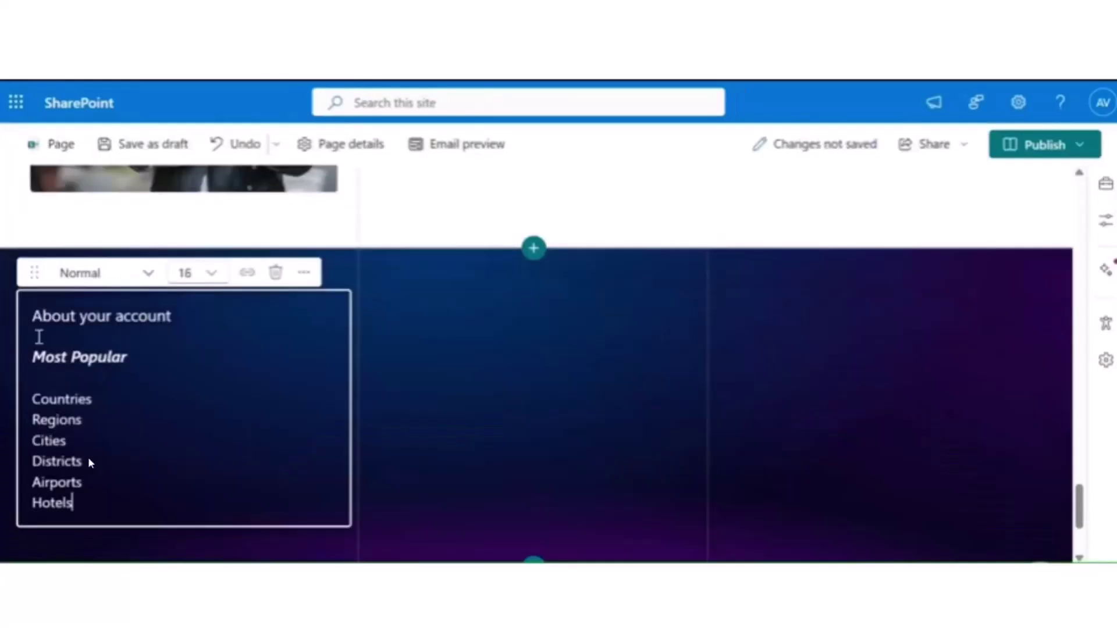
- Format the 'About your account' heading as size 20, bold and italic
drag(32, 316, 172, 325)
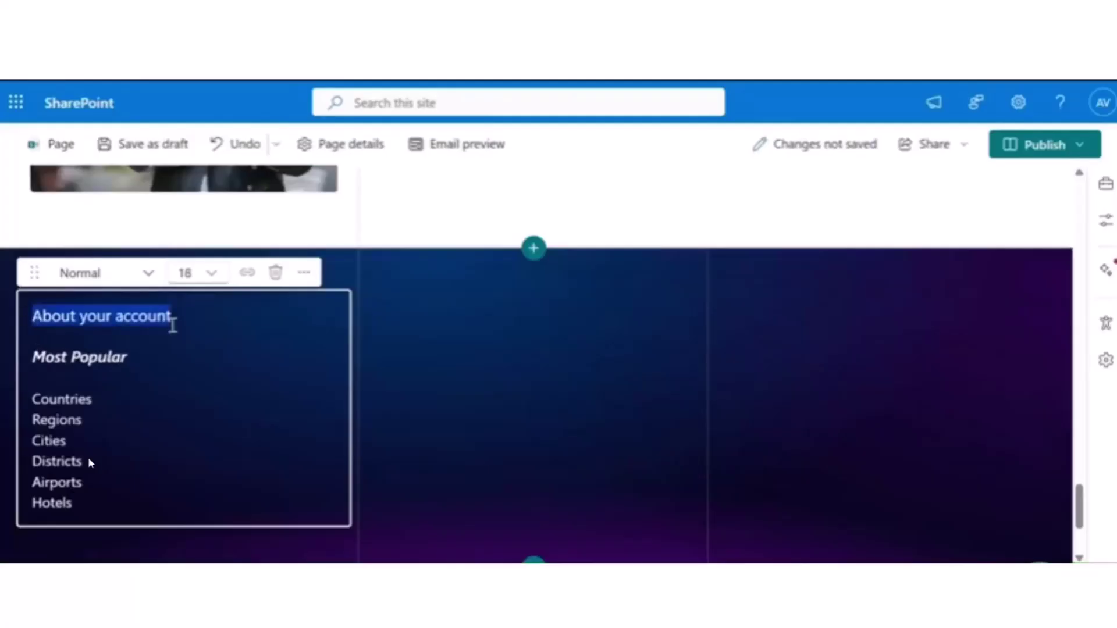
click(210, 274)
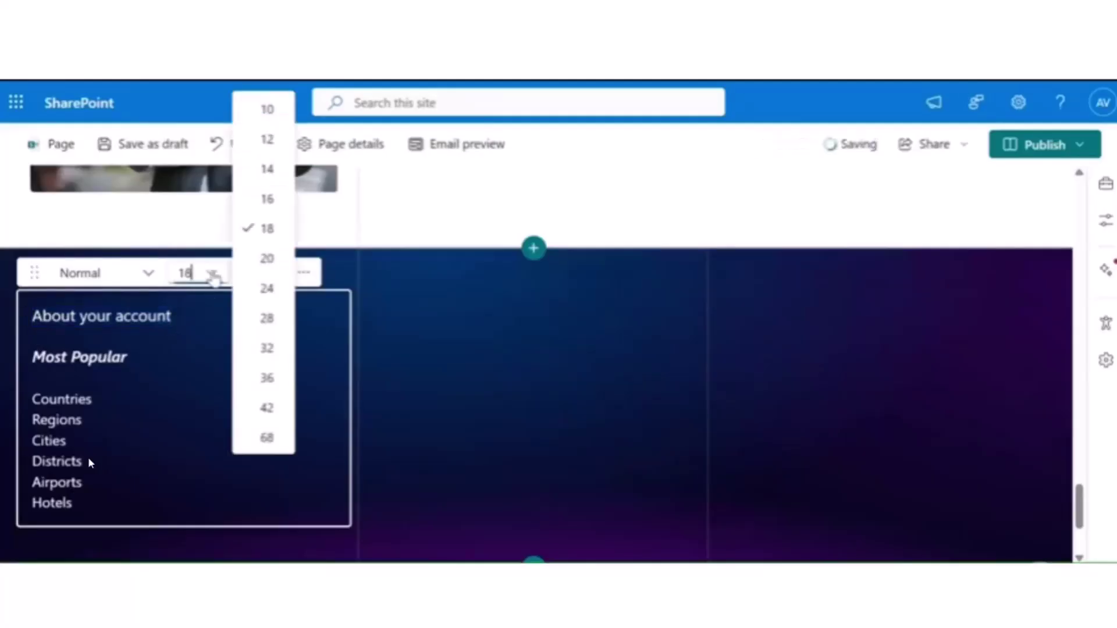
click(268, 263)
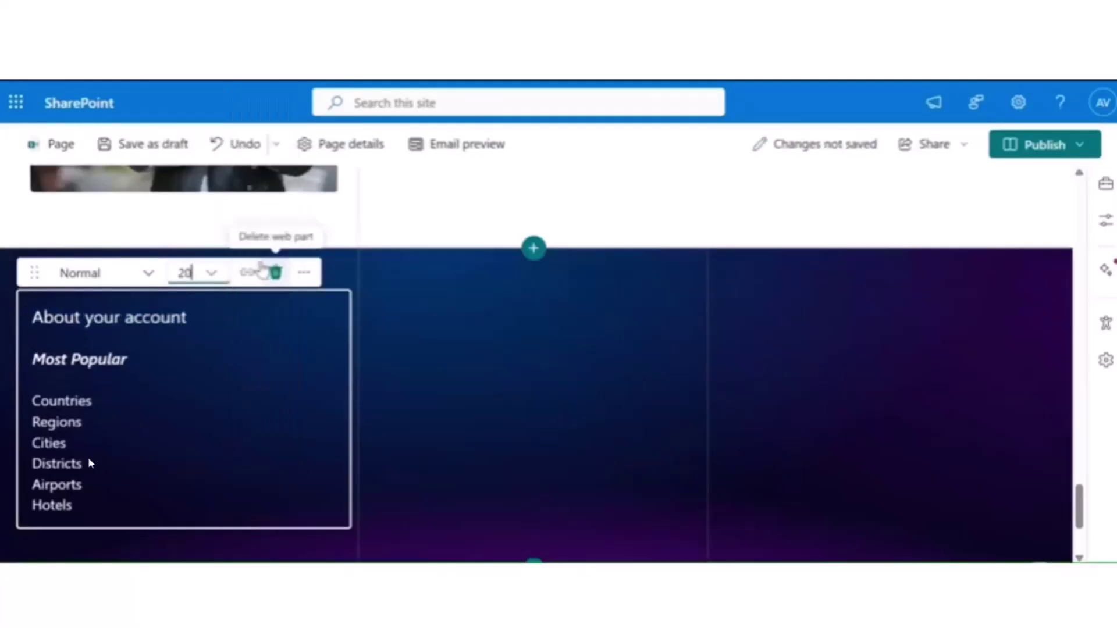
click(102, 282)
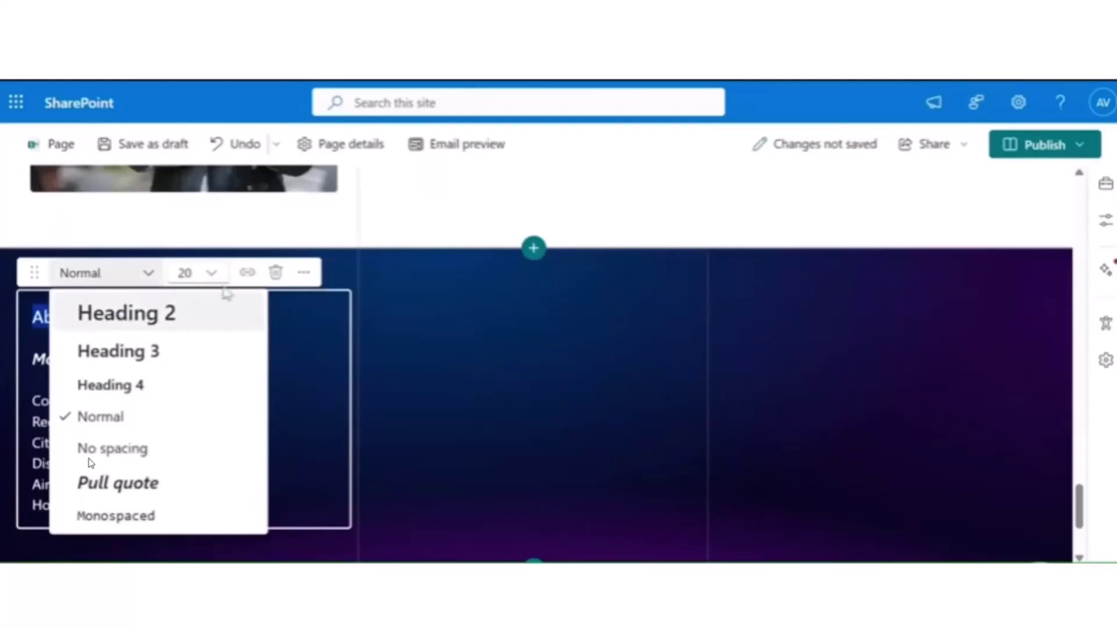
click(303, 273)
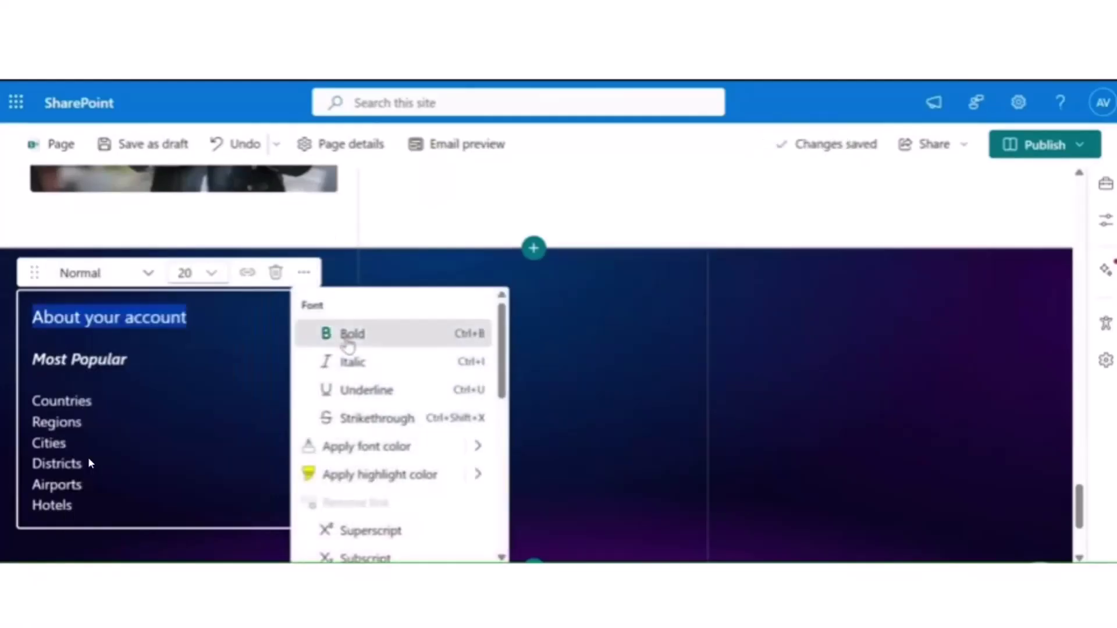
click(343, 333)
click(351, 362)
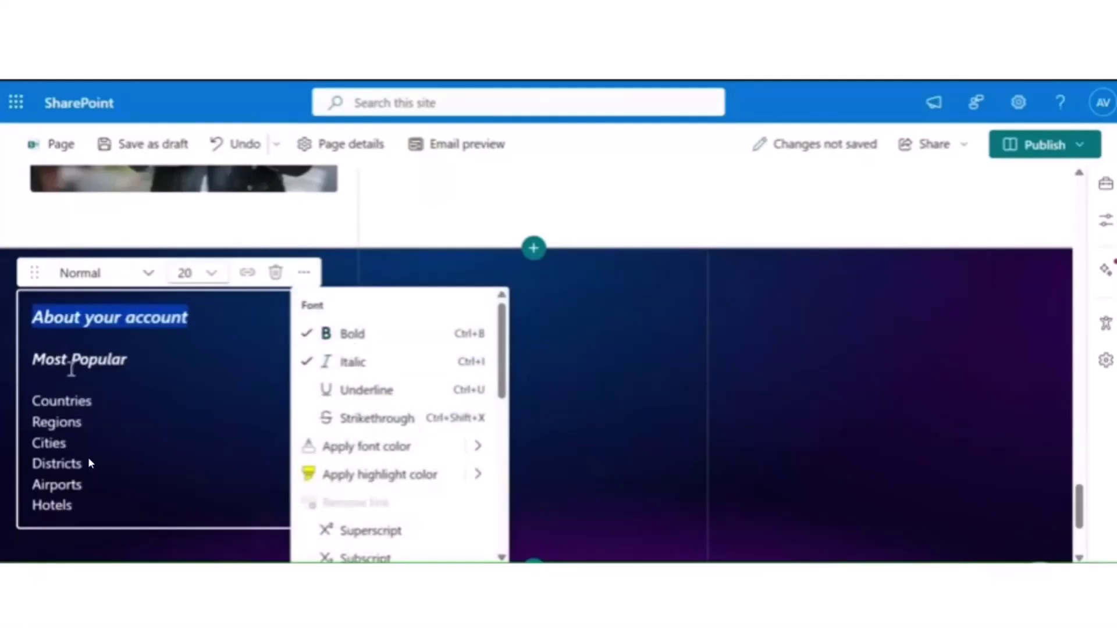
click(86, 373)
click(540, 294)
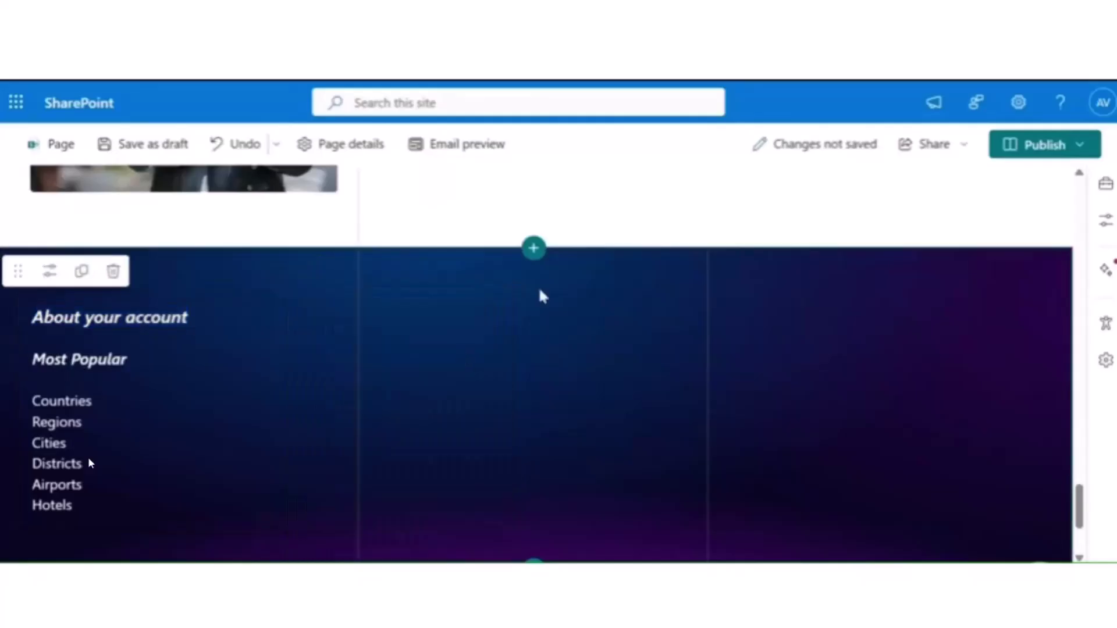
click(533, 277)
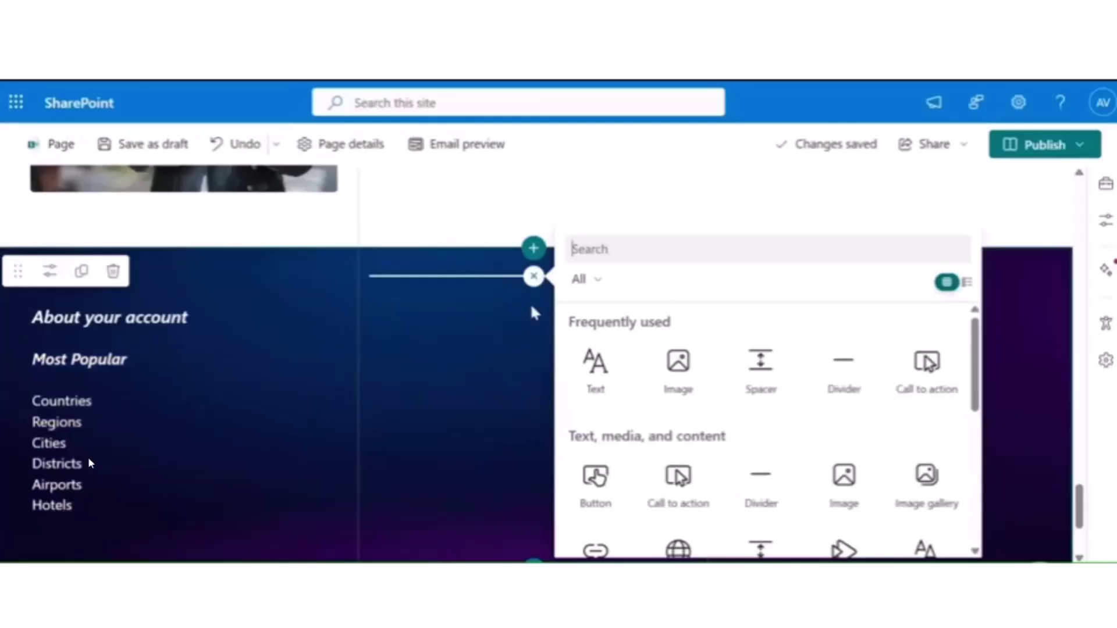
- Add a 'Change my Booking' heading in column two, set to size 20, bold and italic
click(594, 377)
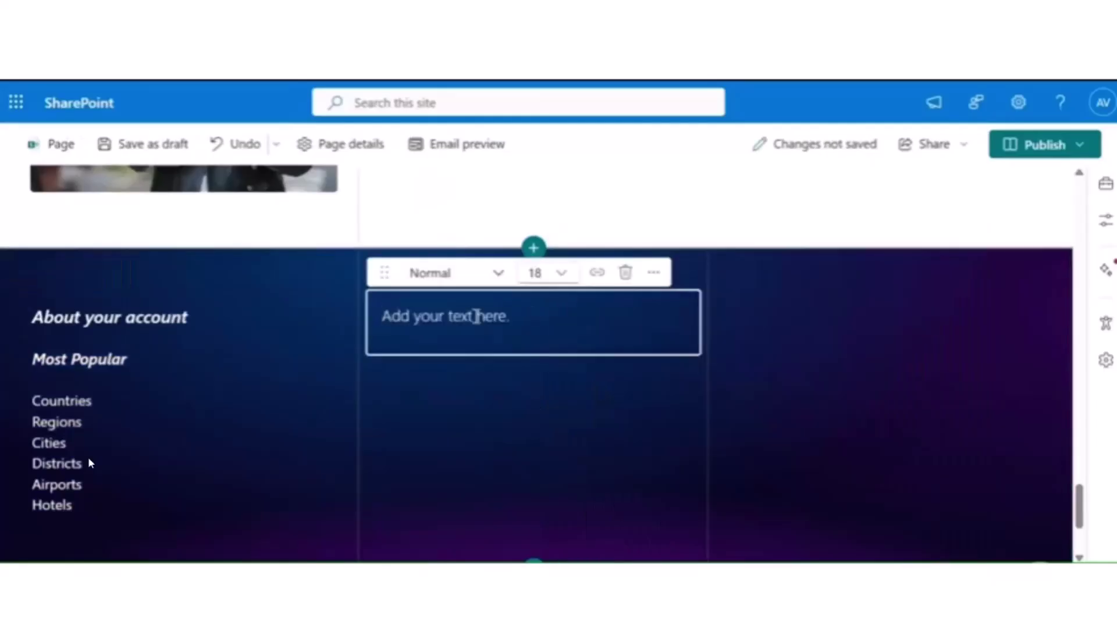
text(Change m)
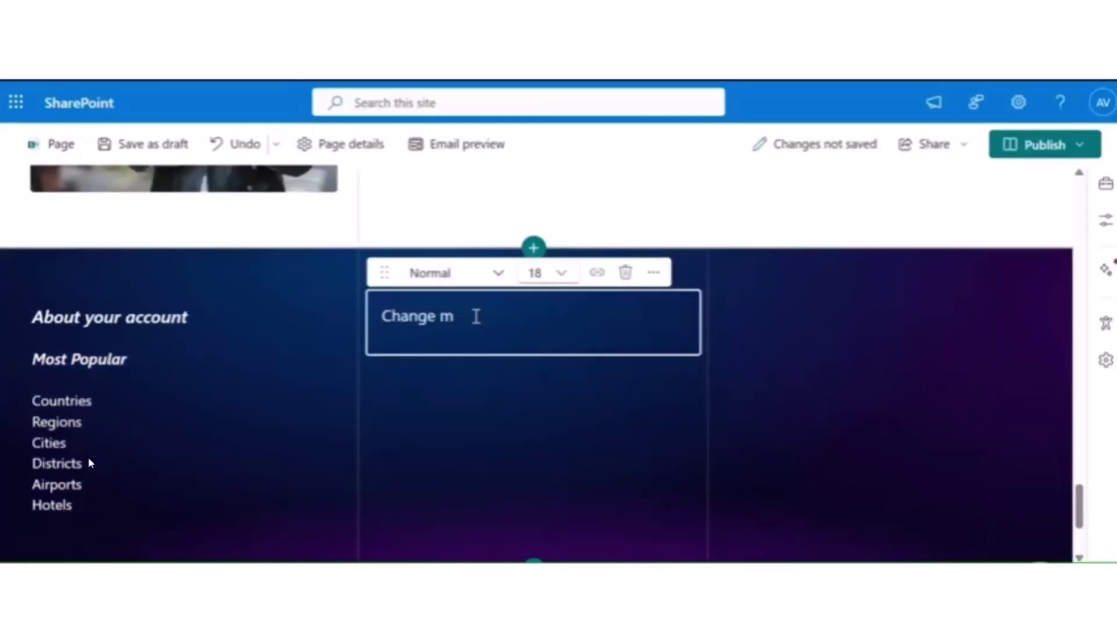
text(y Booking)
triple_click(465, 316)
click(561, 274)
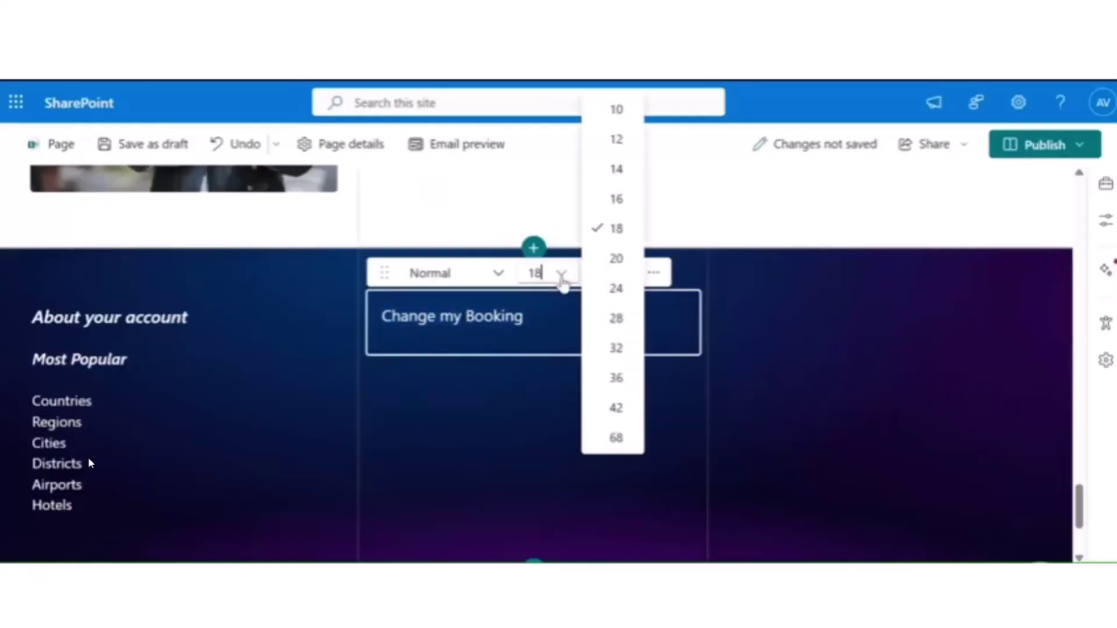
click(612, 261)
click(654, 273)
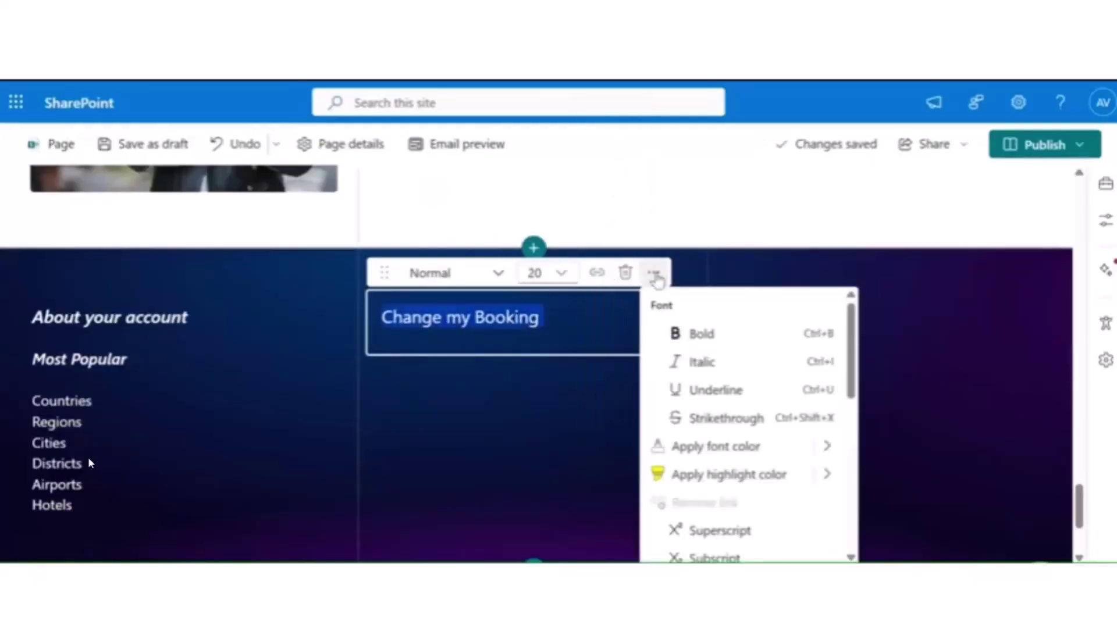
click(678, 336)
click(685, 364)
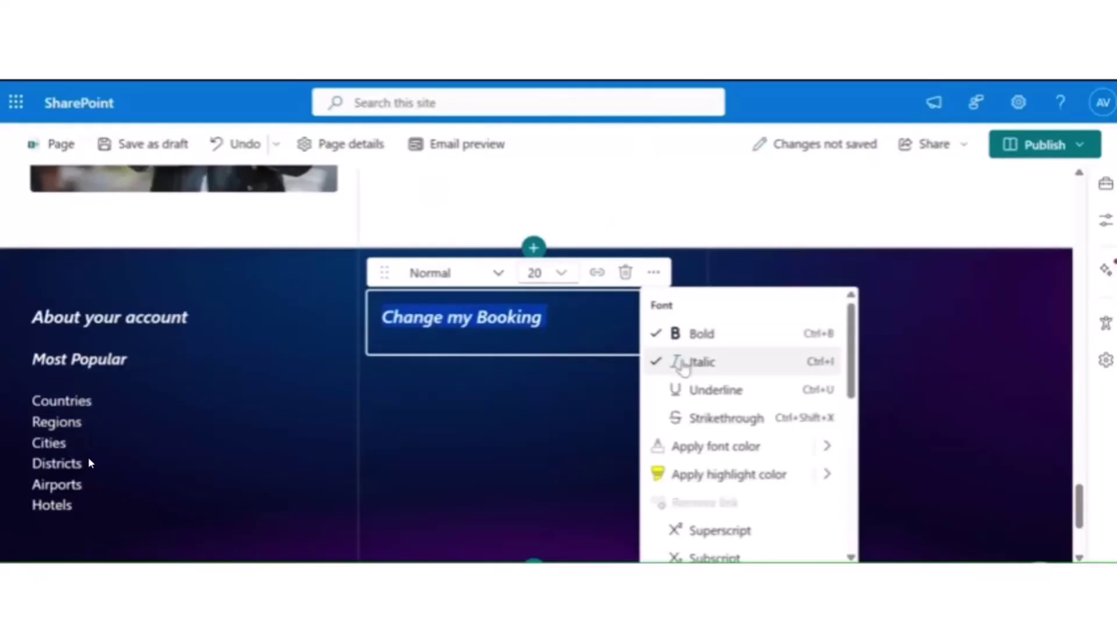
click(446, 347)
- Paste the Search by Category list on a new line below the heading
click(551, 311)
key(Return)
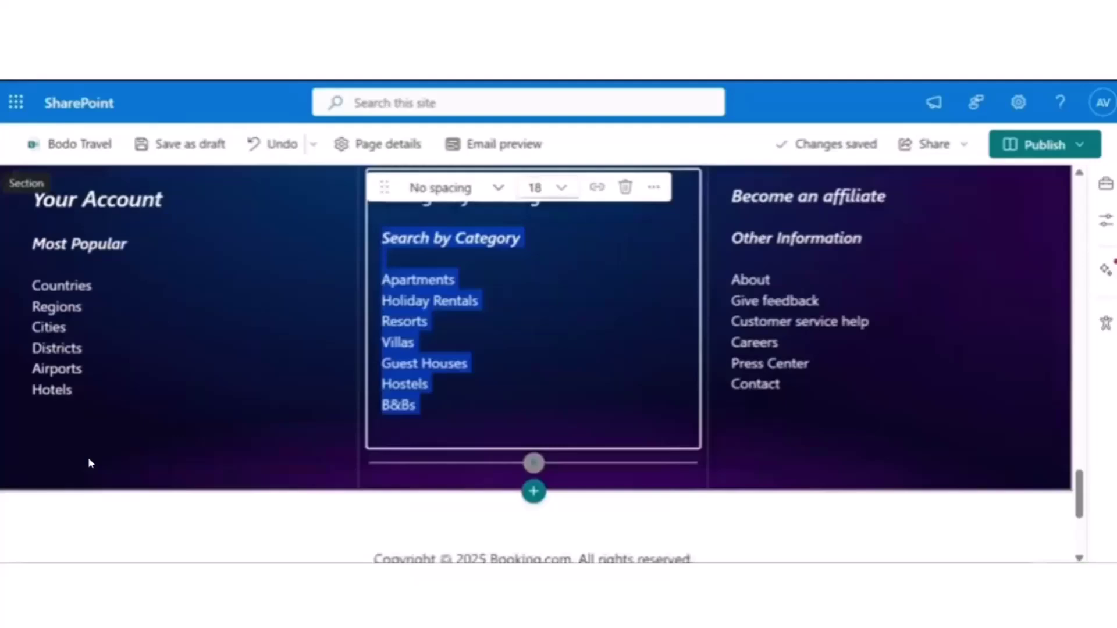
click(90, 463)
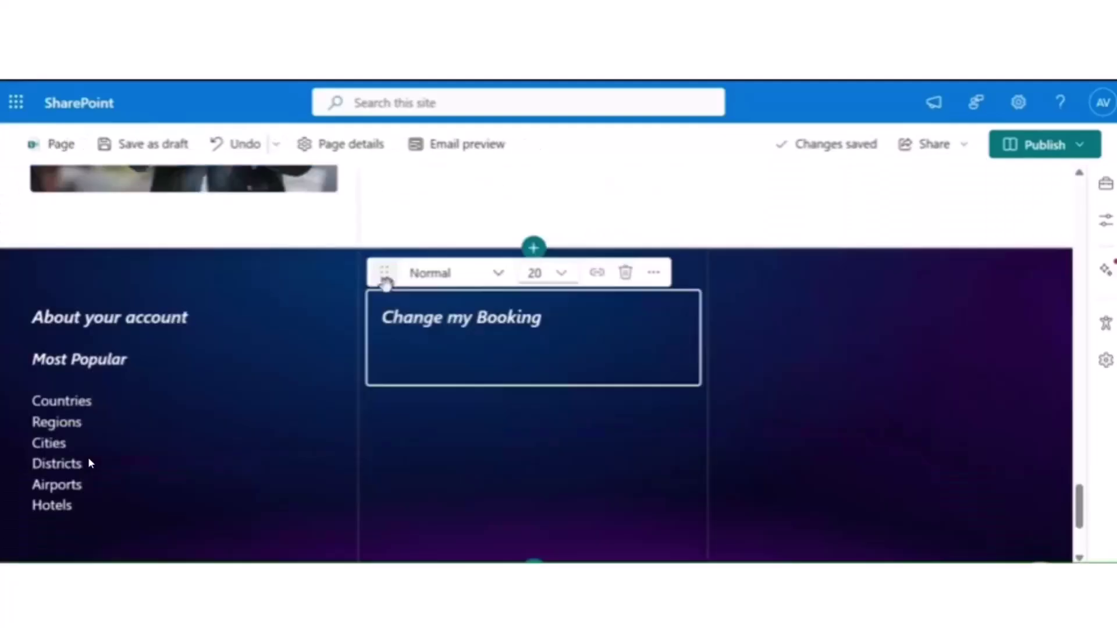
text(Search by Category  Apartments Holiday Rentals Resorts Villas Guest Houses Hostels B&Bs)
scroll(446, 437, down, 2)
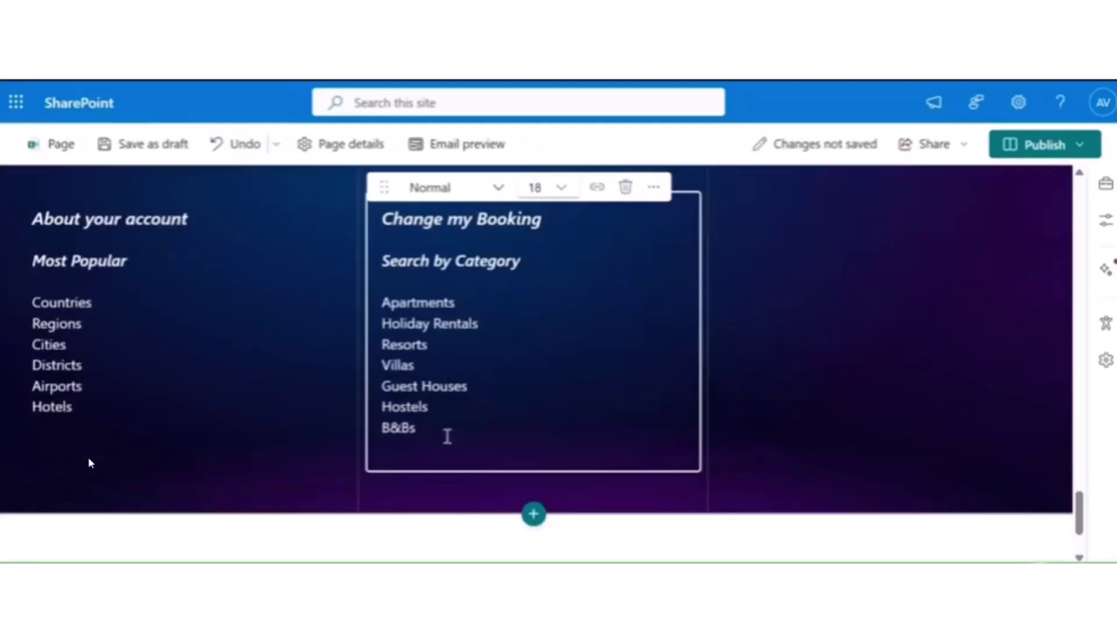
click(817, 254)
- Add a 'Become and Affiliate' text block in column three with the Other Information links below
scroll(884, 248, up, 2)
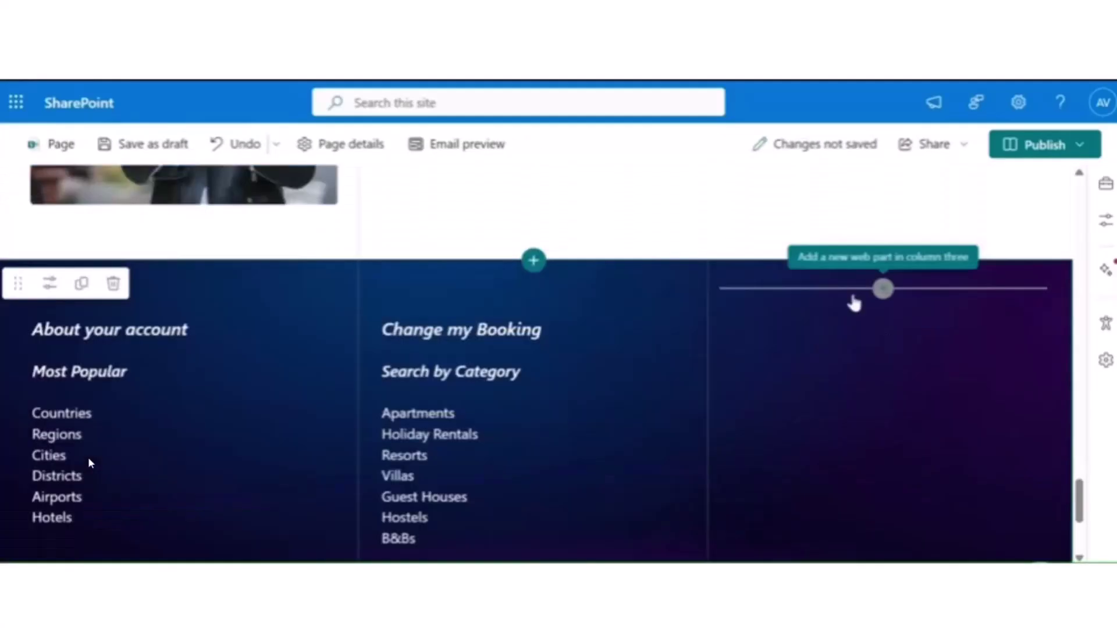
click(882, 288)
click(477, 364)
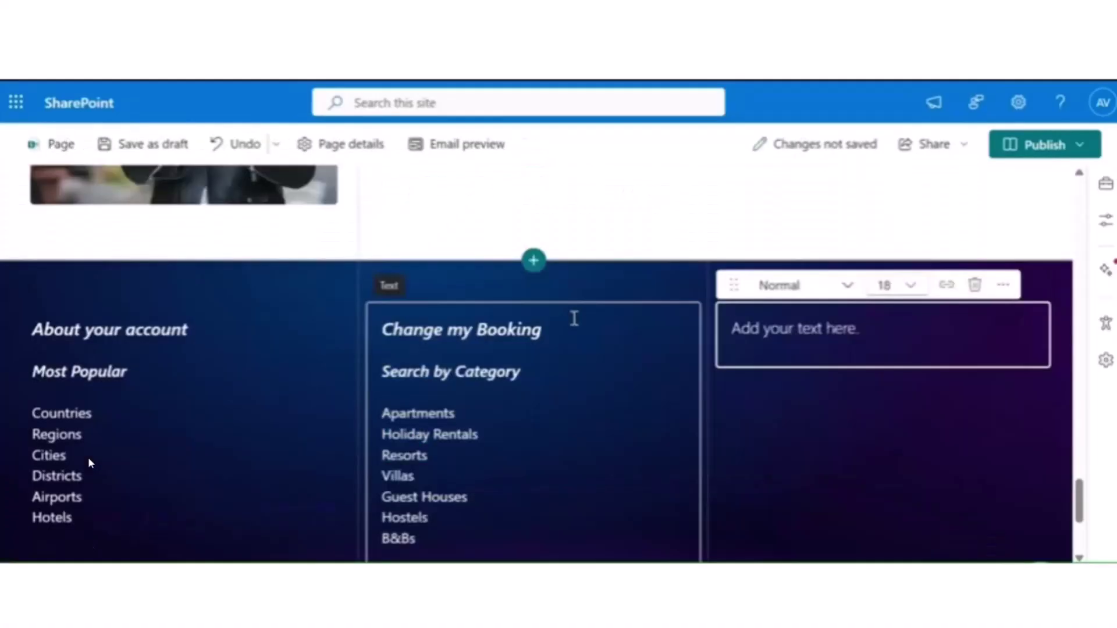
text(Become and Affi)
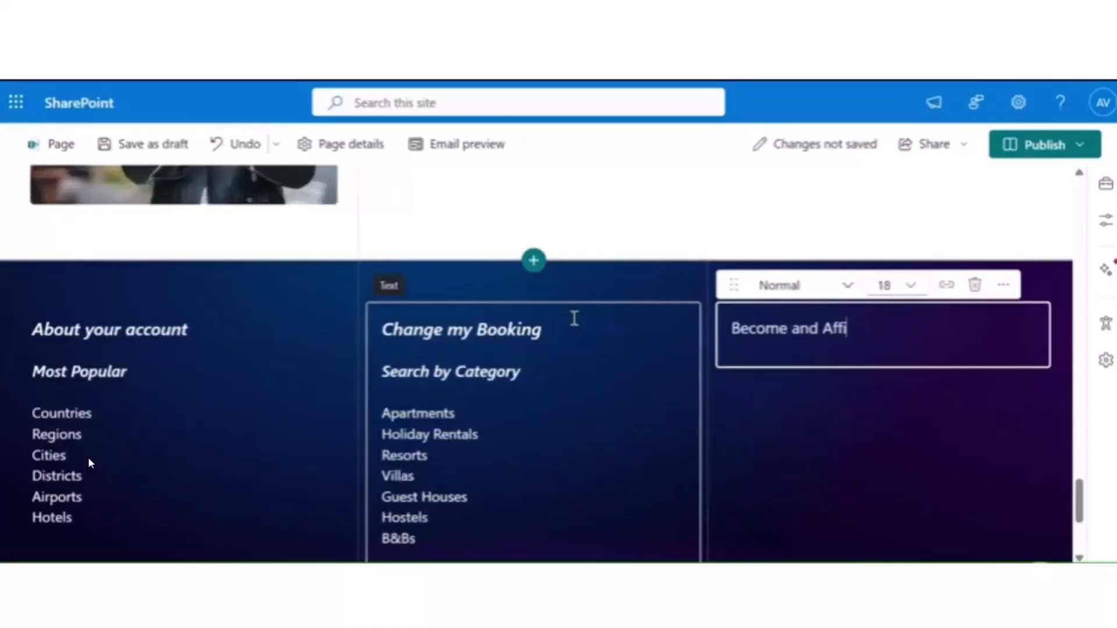
text(liate)
key(Return)
key(Return)
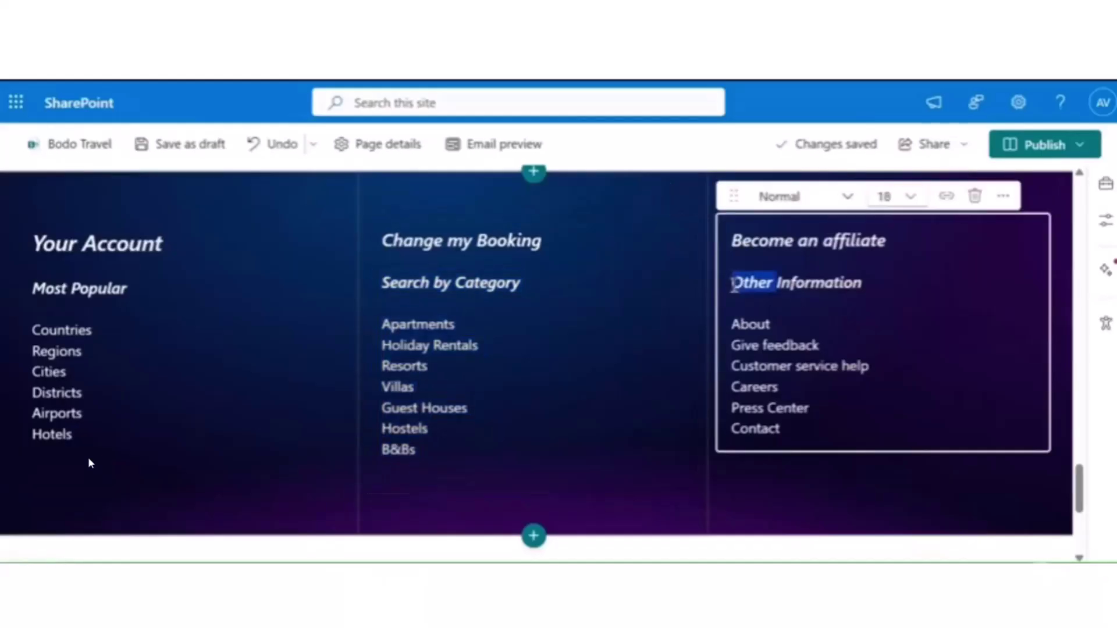
drag(734, 286, 812, 458)
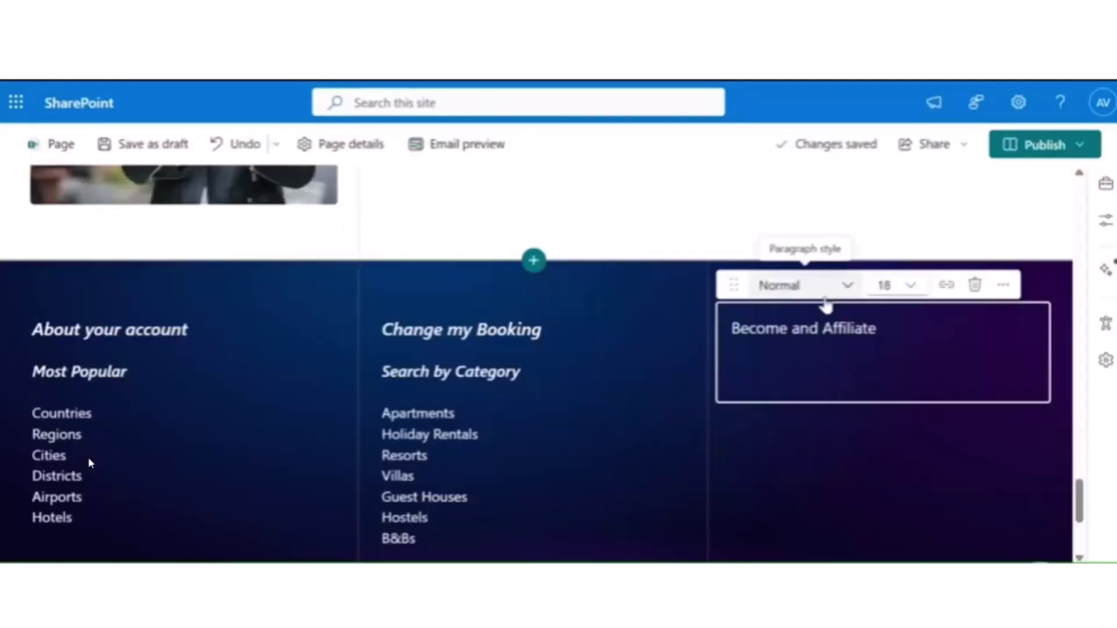
text(Other Information About Give feedback Customer service help Careers Press Center Contact)
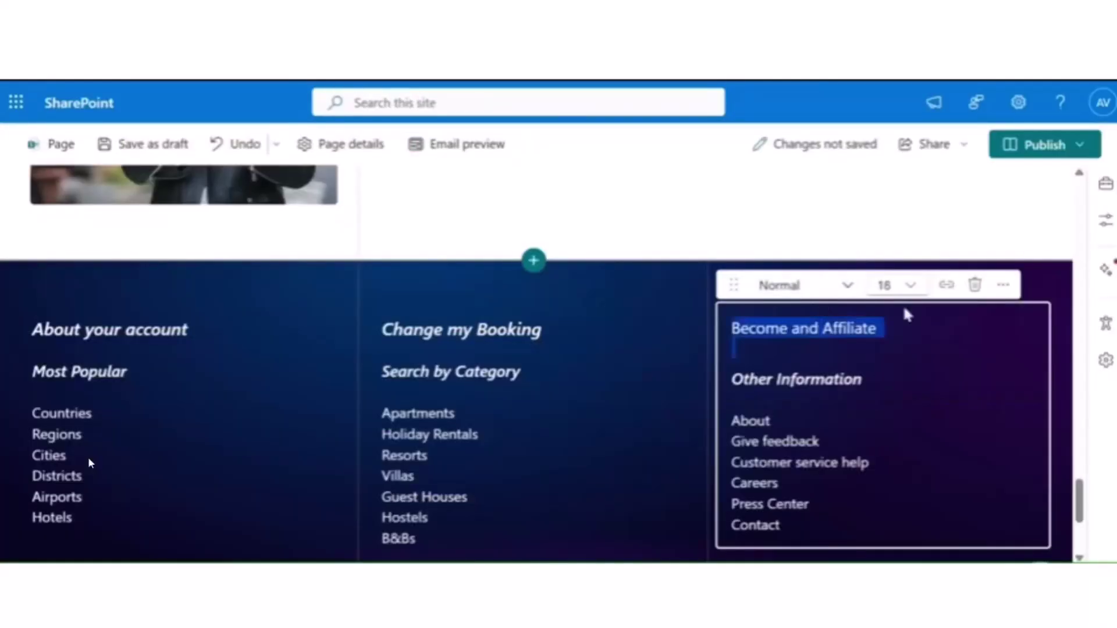
- Make the 'Become and Affiliate' heading size 20, bold and italic
click(912, 288)
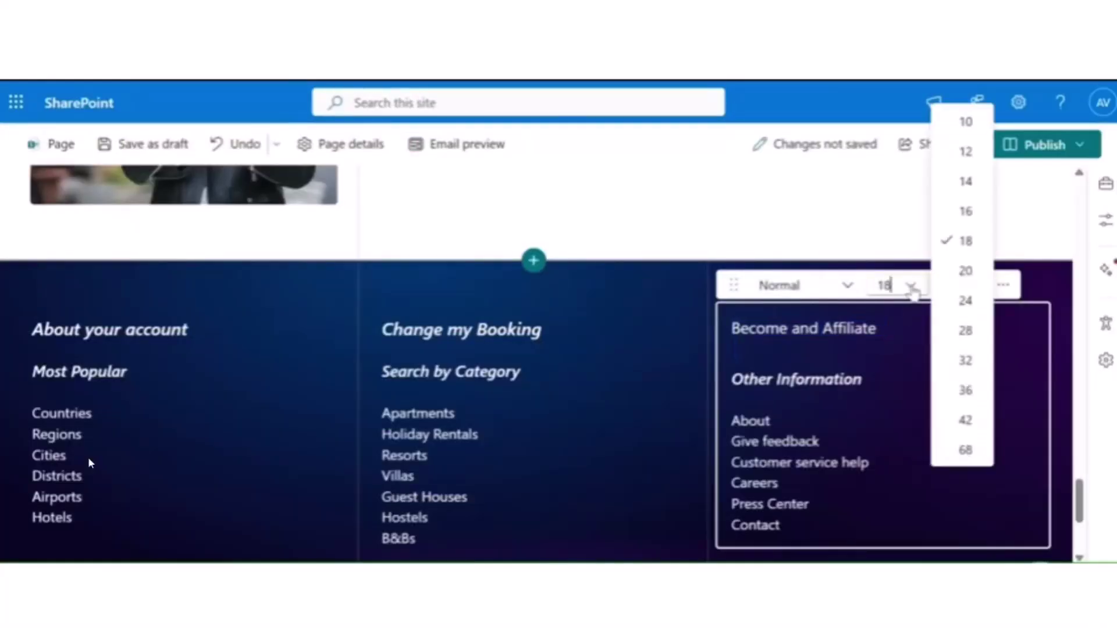
click(970, 273)
click(1003, 284)
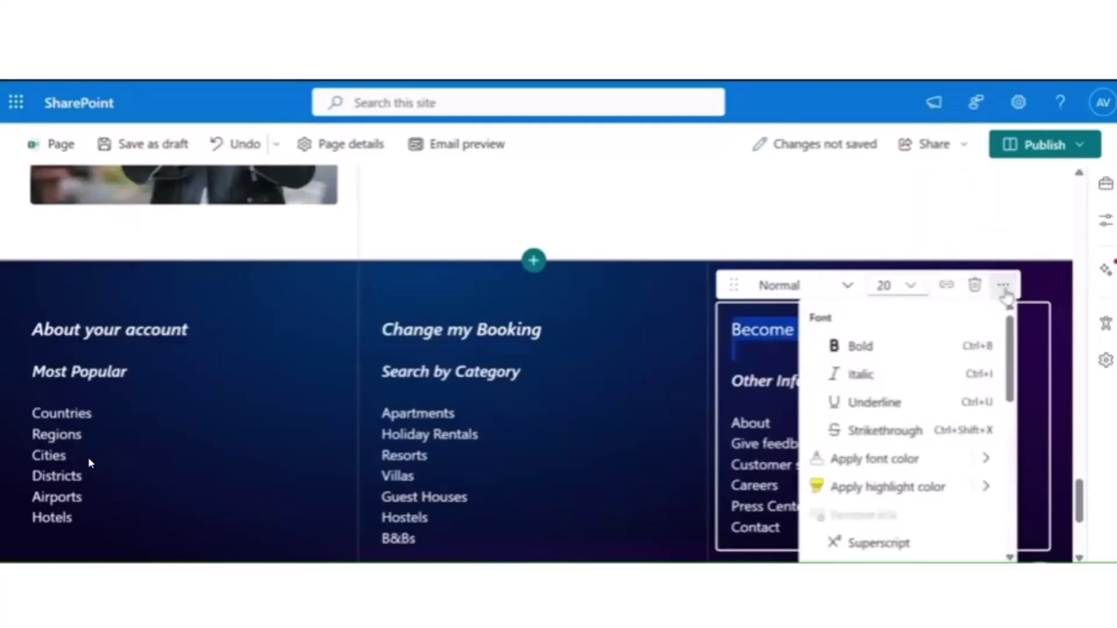
click(908, 349)
click(887, 378)
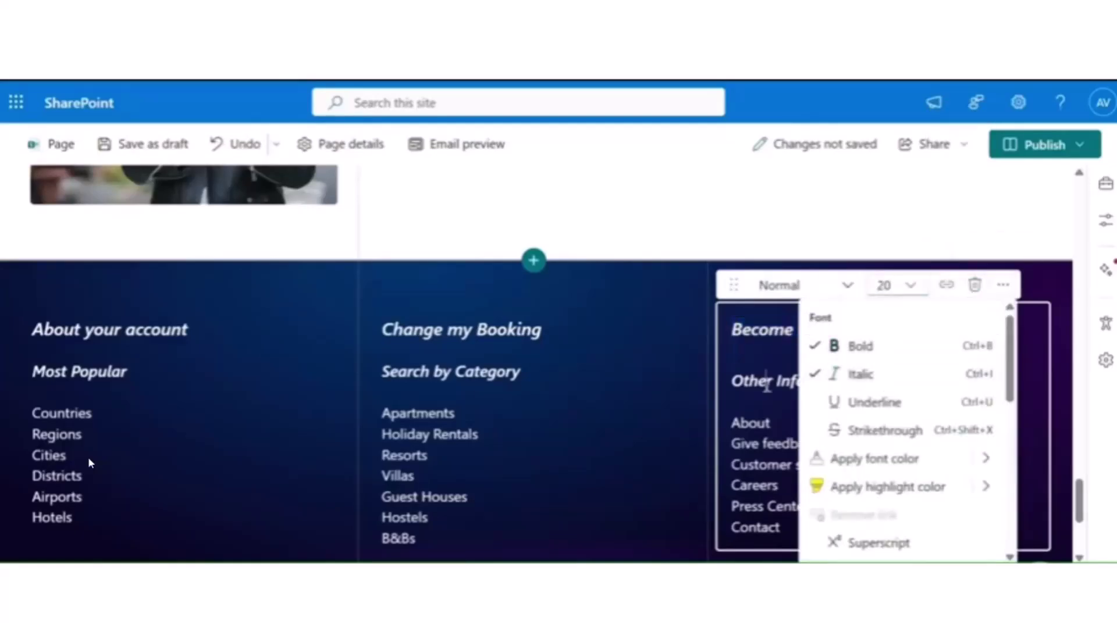
click(767, 387)
scroll(767, 387, down, 4)
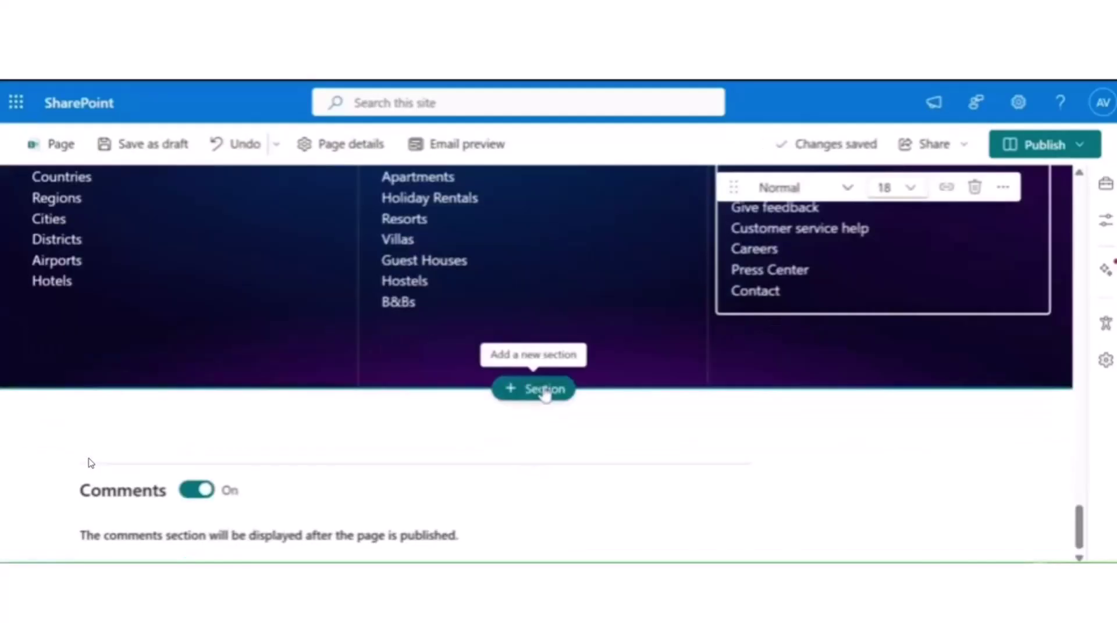
- Try adding Image and Text web parts below the footer, then close the panel
click(545, 390)
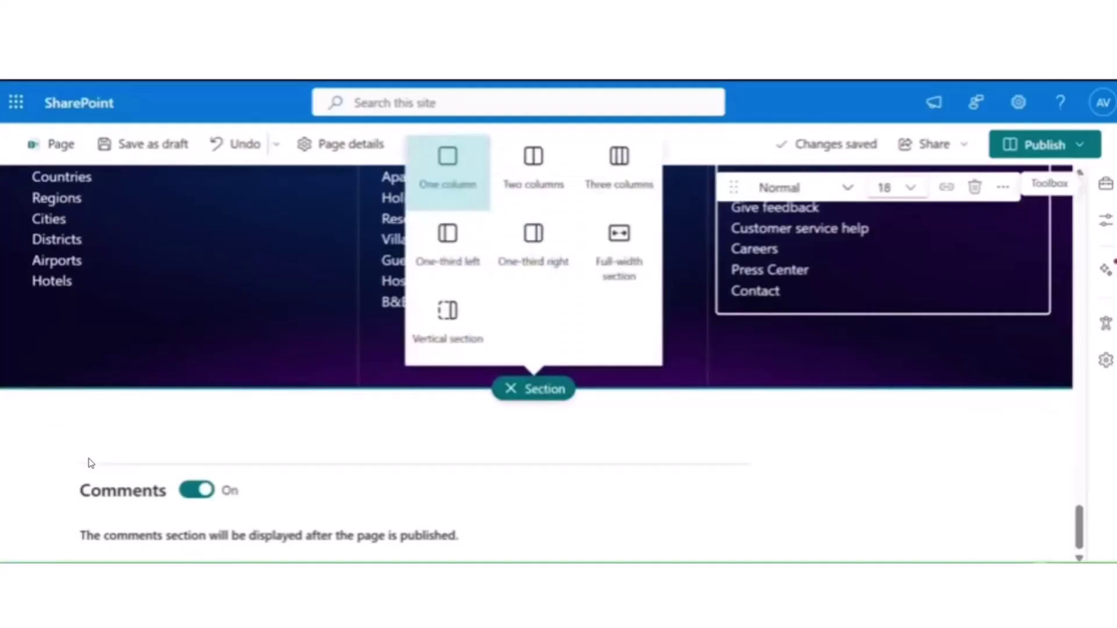
click(1105, 187)
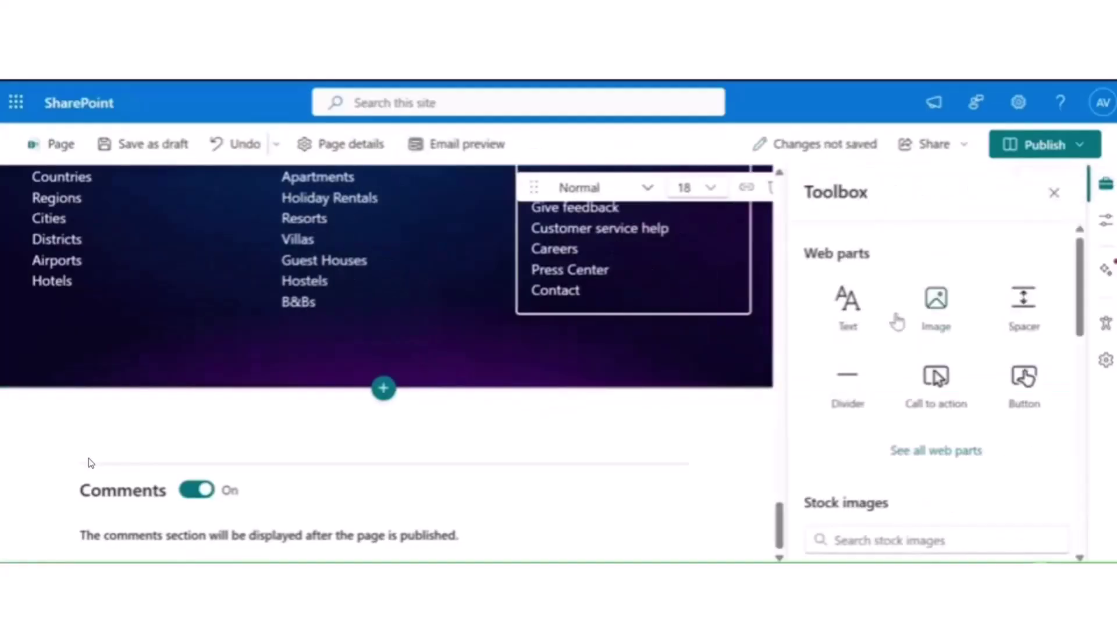
click(937, 303)
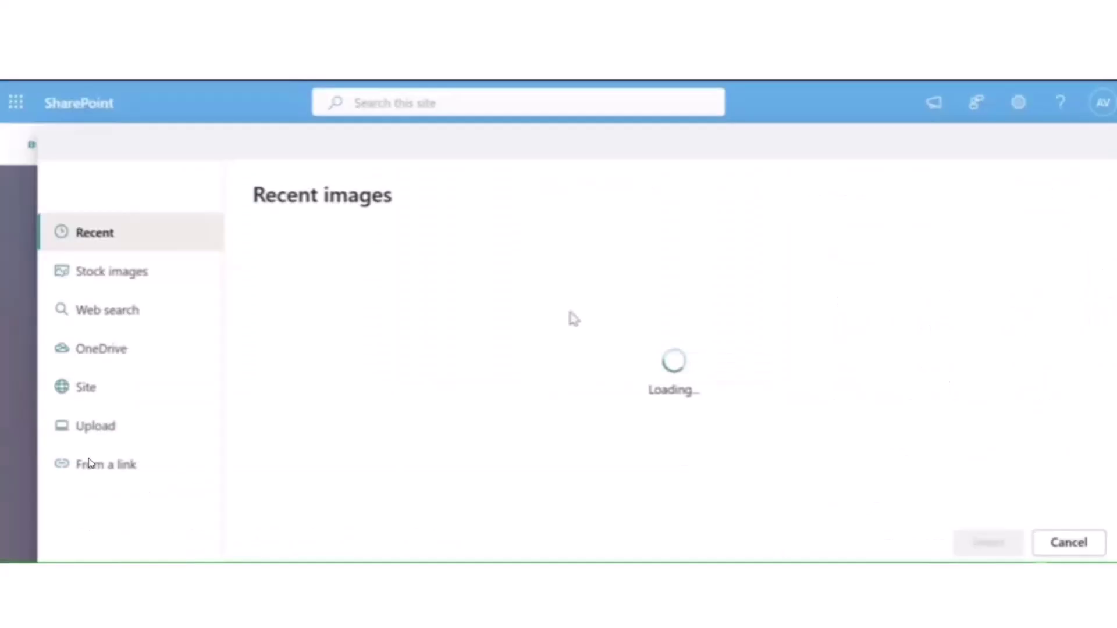
click(1080, 541)
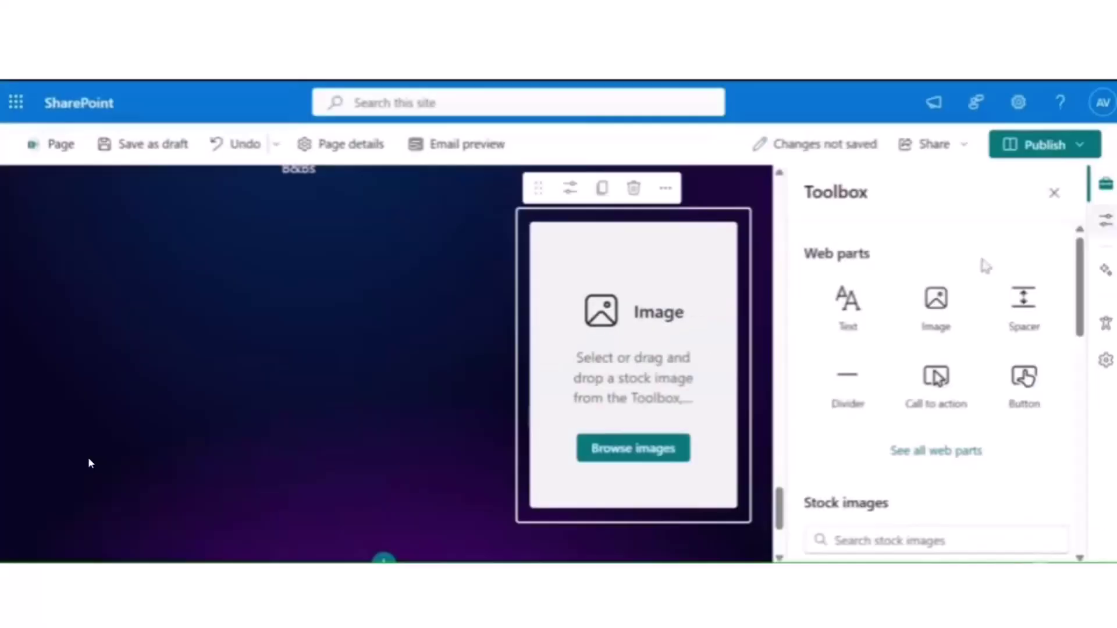
click(848, 306)
scroll(524, 407, up, 8)
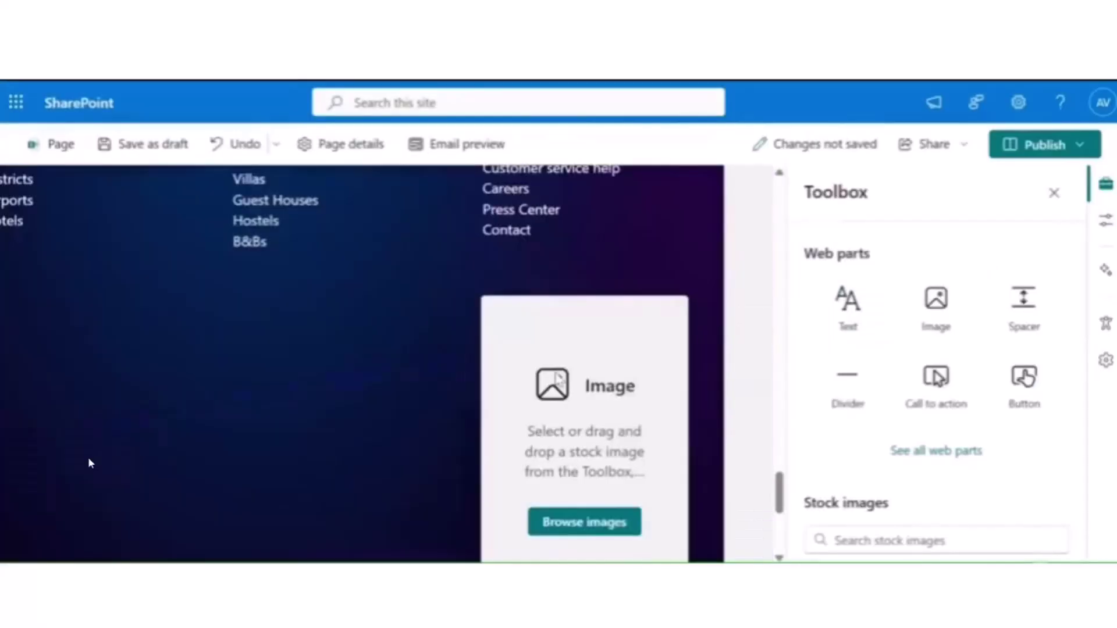
click(1054, 192)
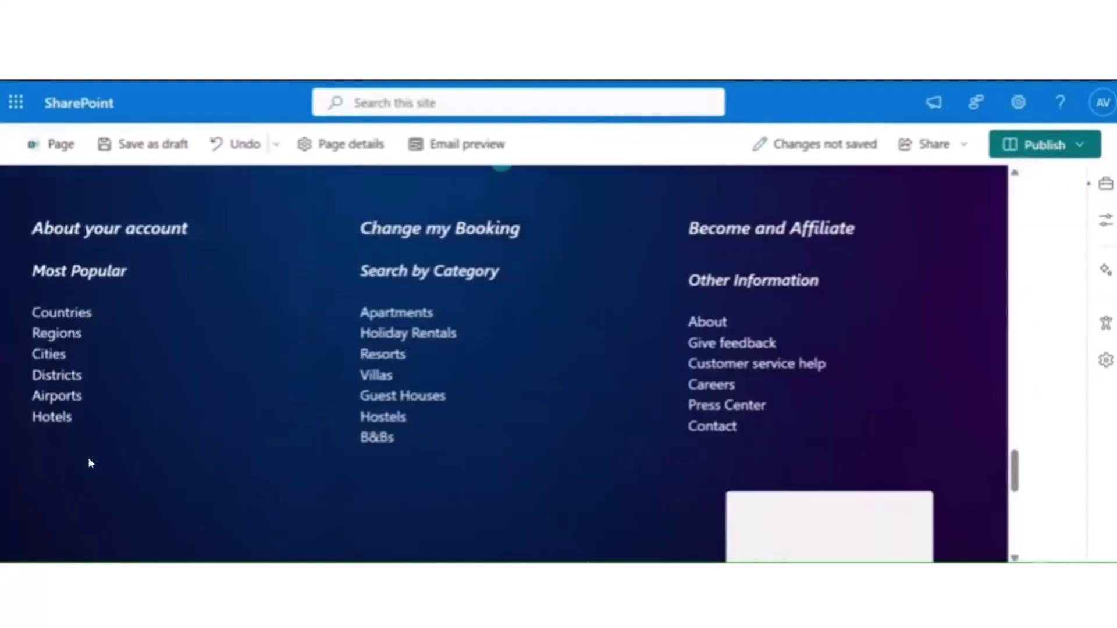
scroll(1048, 233, down, 5)
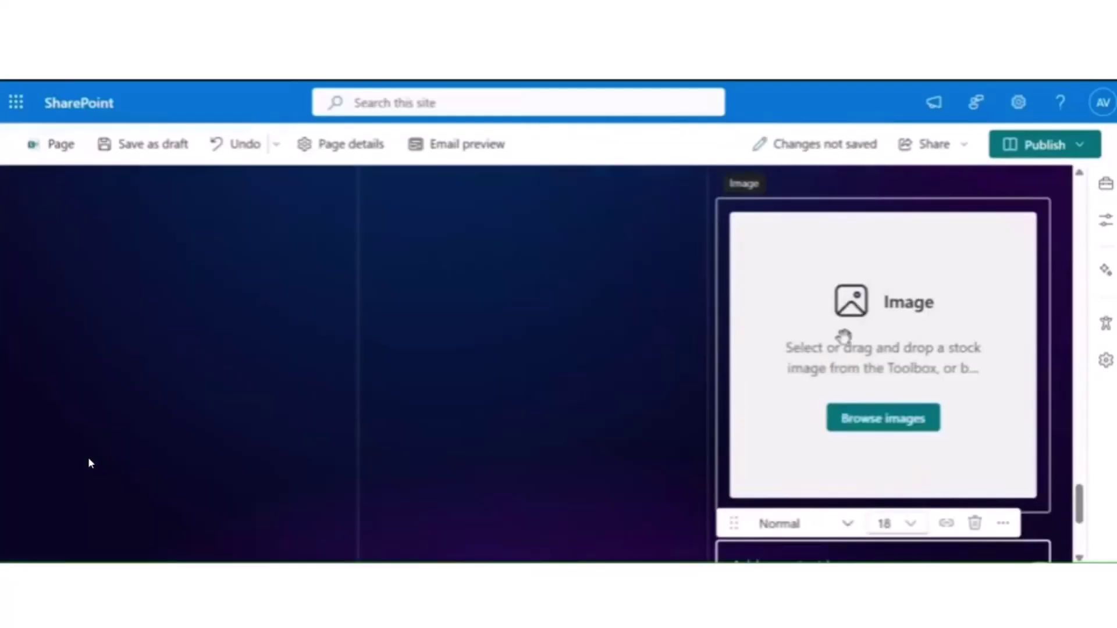
click(611, 437)
scroll(611, 436, down, 5)
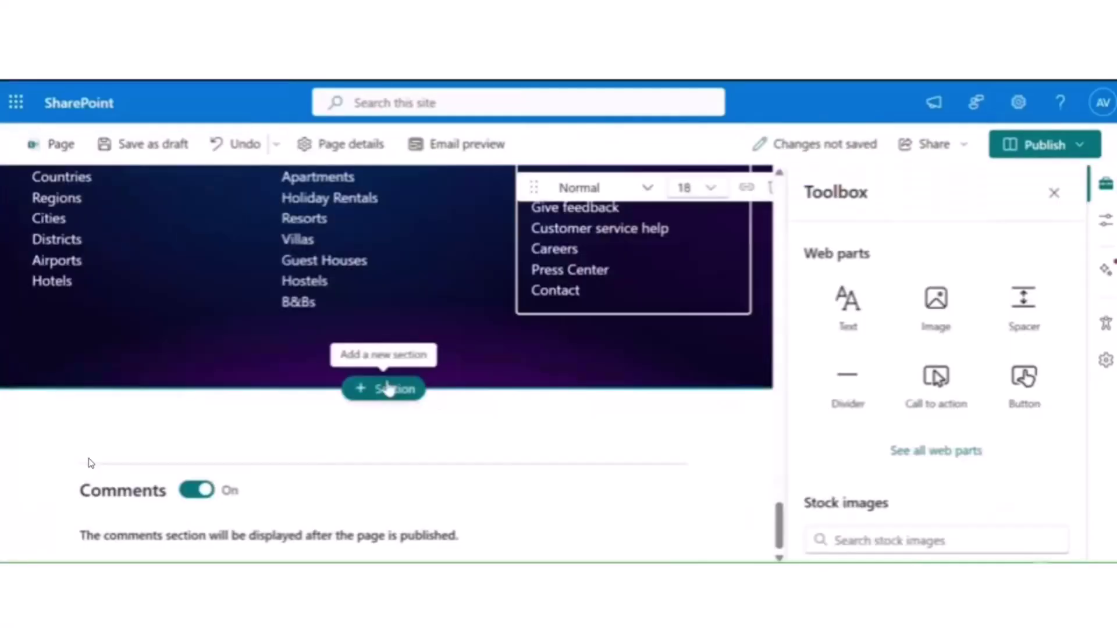
- Add a one-column section below the dark footer
click(386, 388)
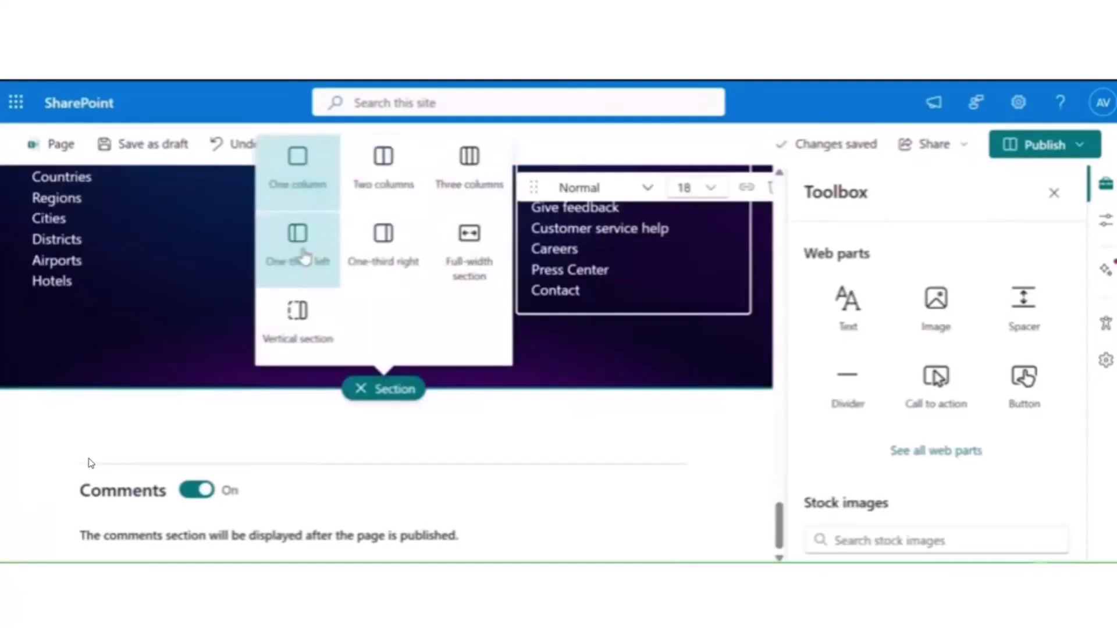
click(483, 259)
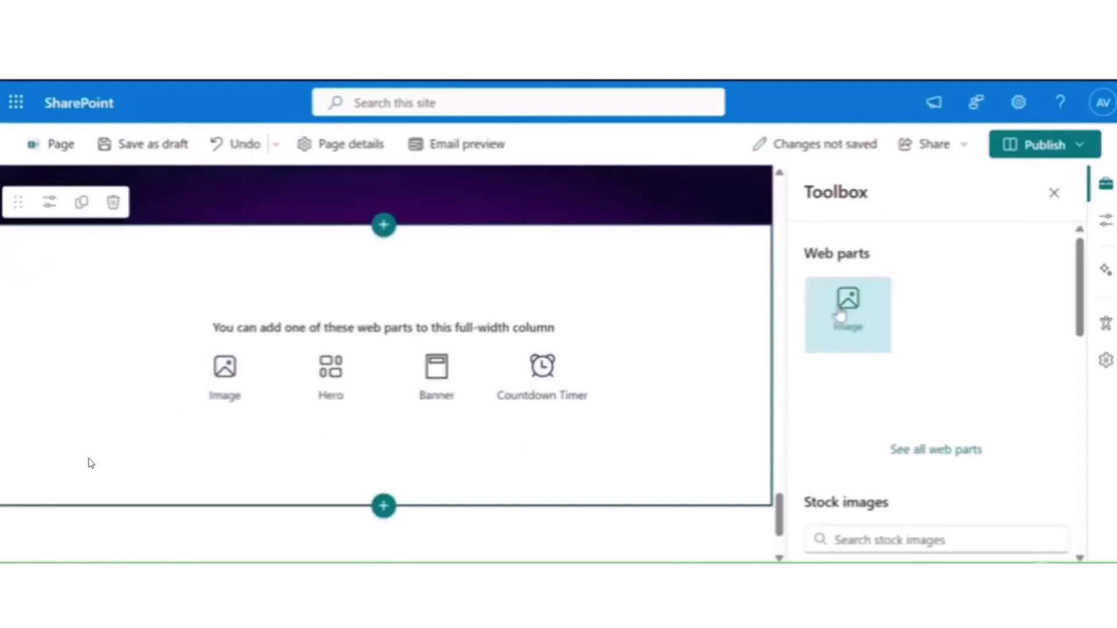
click(1053, 193)
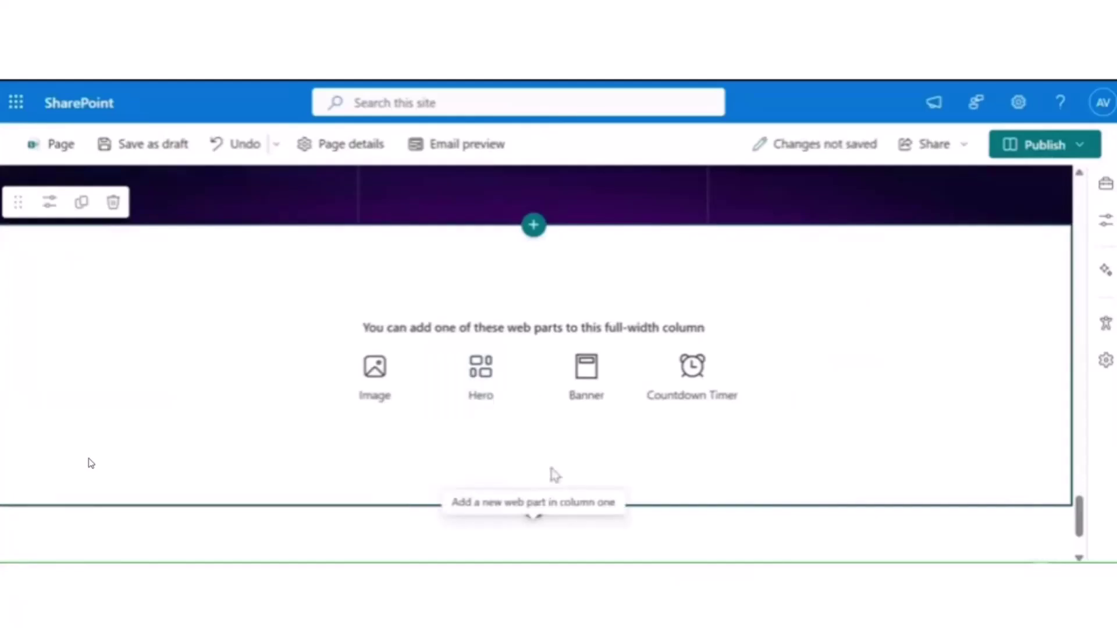
click(538, 228)
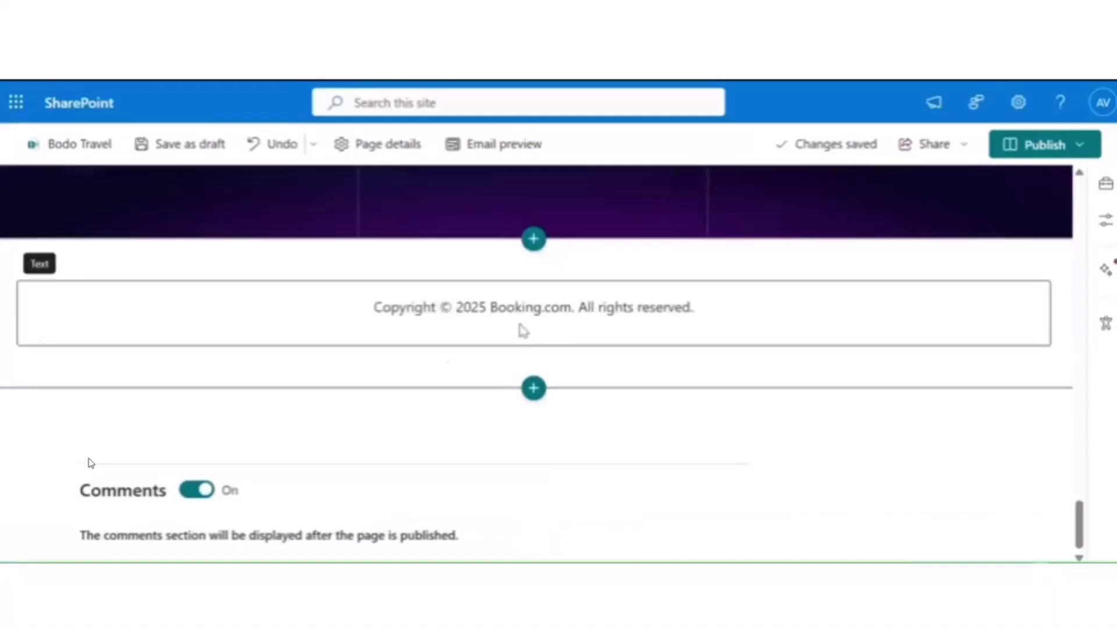
click(523, 330)
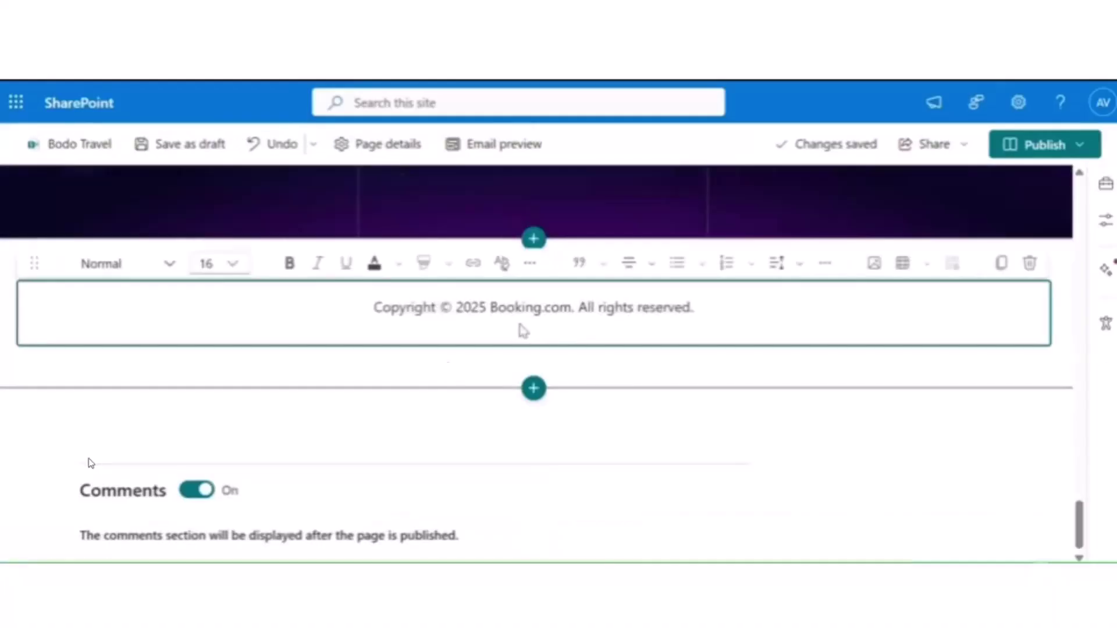
click(534, 240)
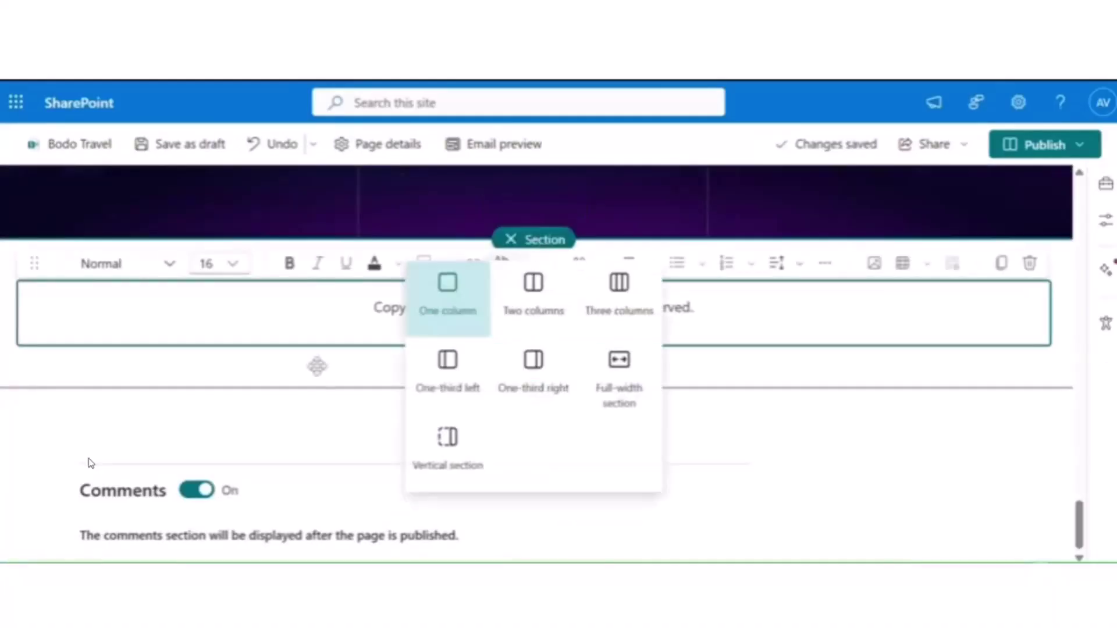
key(Escape)
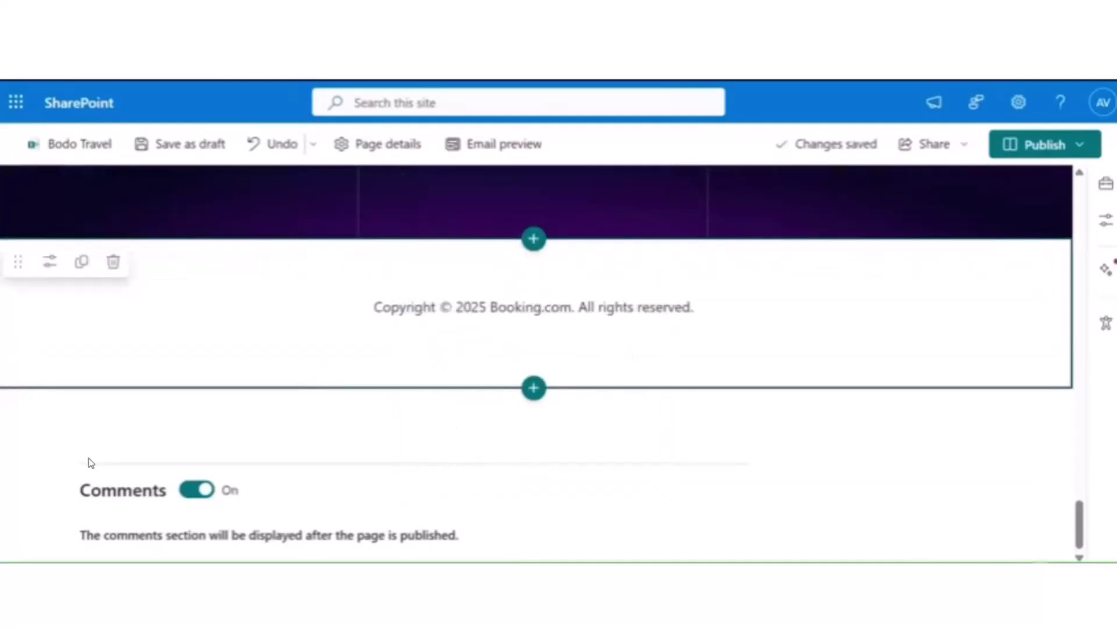
click(534, 239)
click(449, 273)
scroll(471, 351, up, 1)
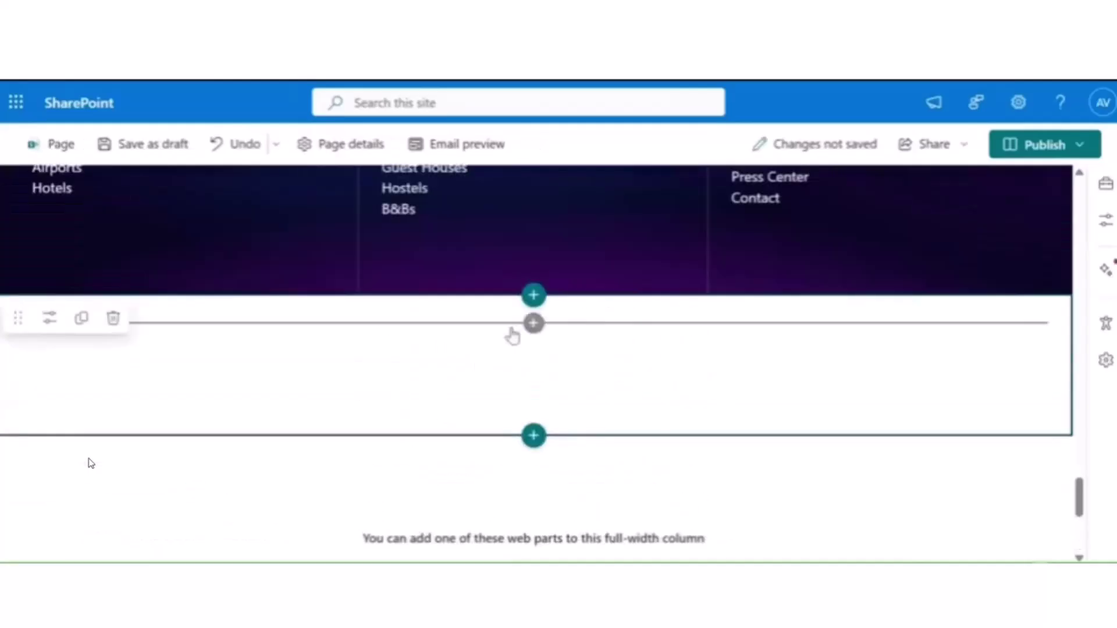
- Add a centered text line reading 'Copyright © 2025 Booking.com. All rights reserved.'
click(533, 324)
click(592, 366)
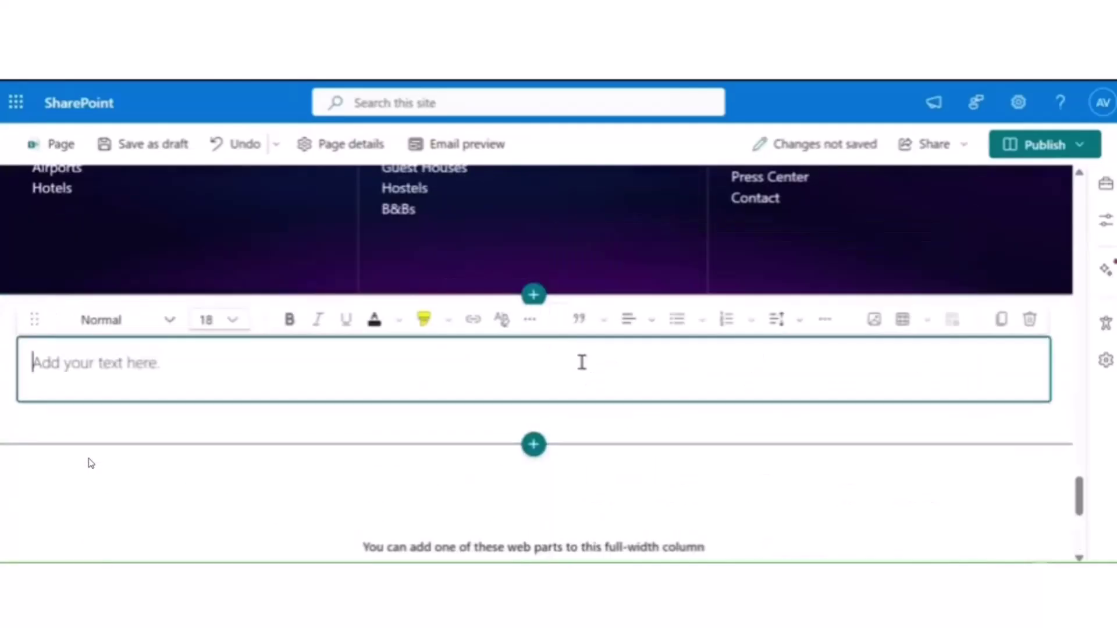
text(Copyright © 2025 Booking.com. All rights reserved.)
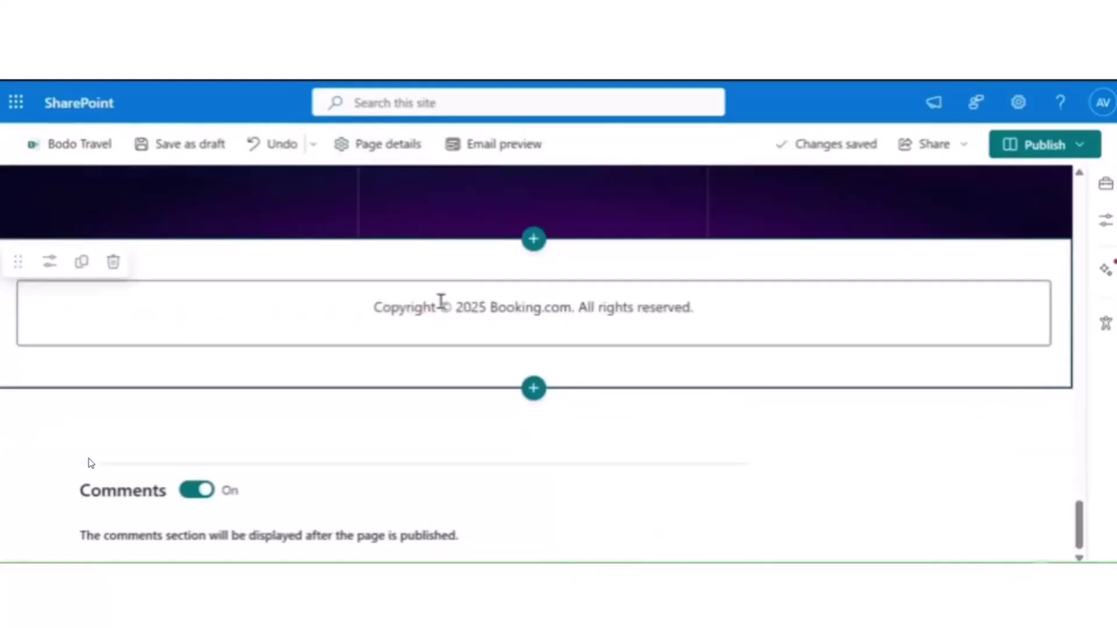
triple_click(441, 301)
key(ctrl+c)
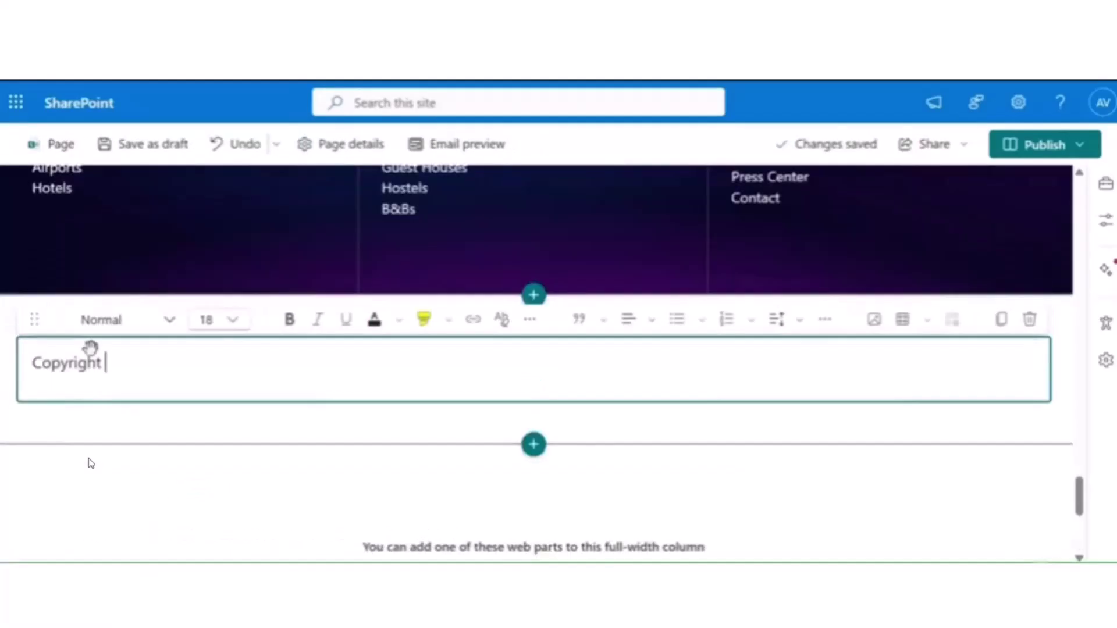
double_click(83, 362)
key(ctrl+v)
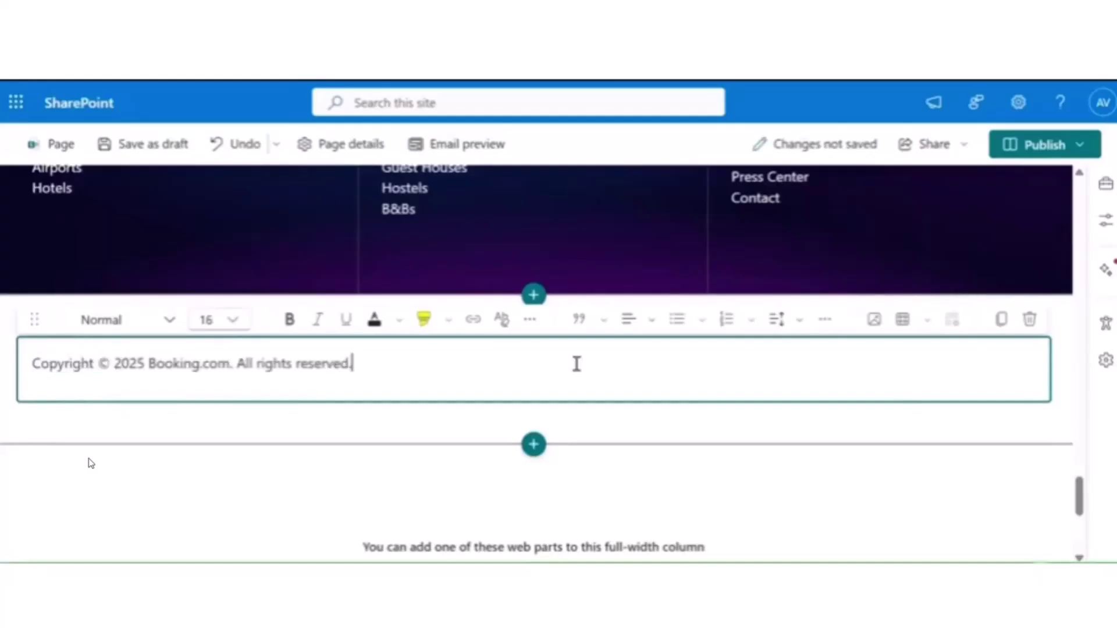
click(651, 319)
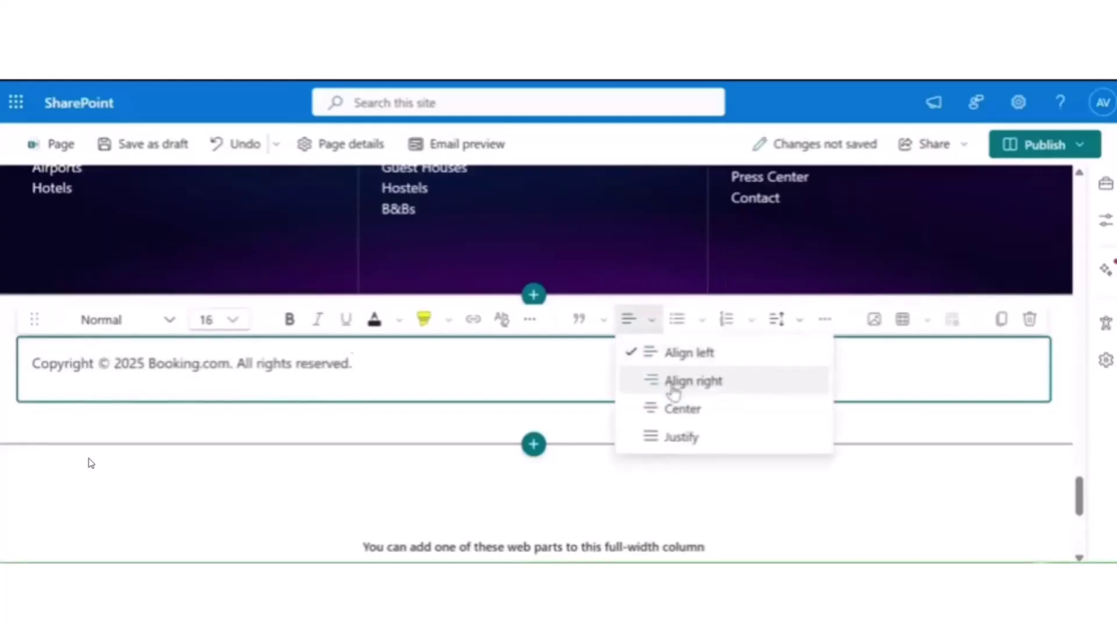
click(677, 409)
- Delete the empty full-width section below the copyright line
click(523, 491)
scroll(532, 418, down, 2)
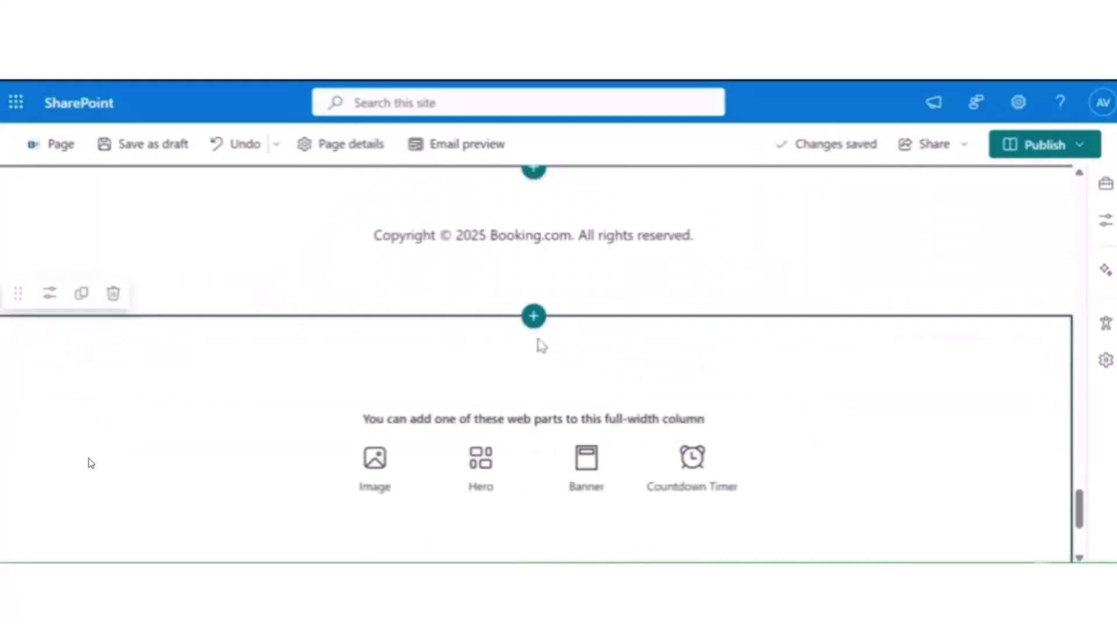
click(113, 293)
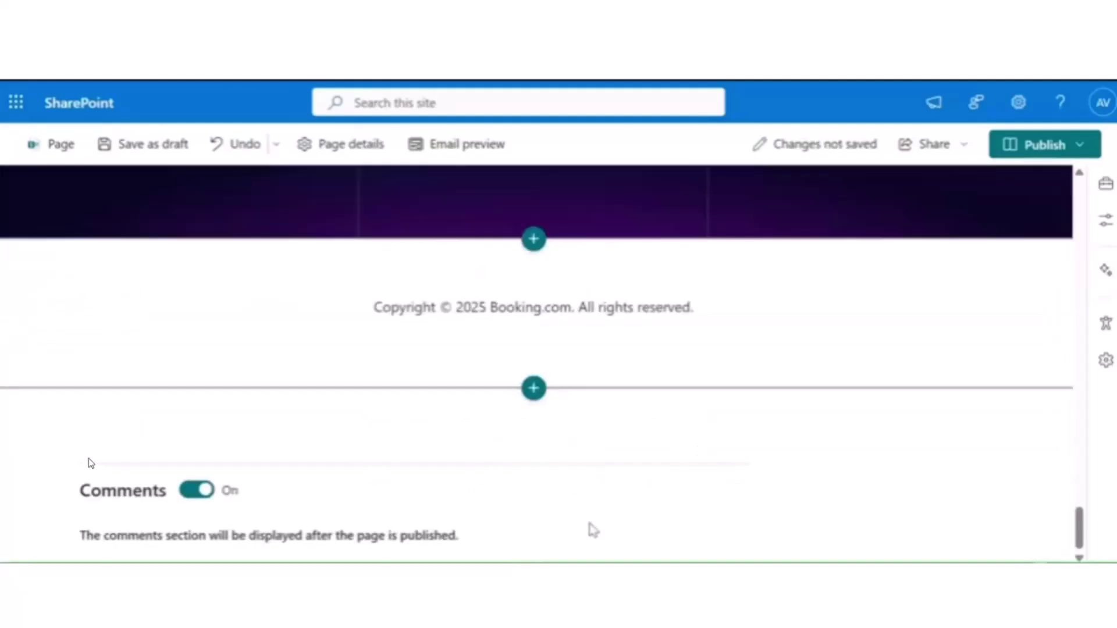
- Remove the blank text block above the cliff image, restoring the accidentally deleted section
scroll(590, 526, up, 20)
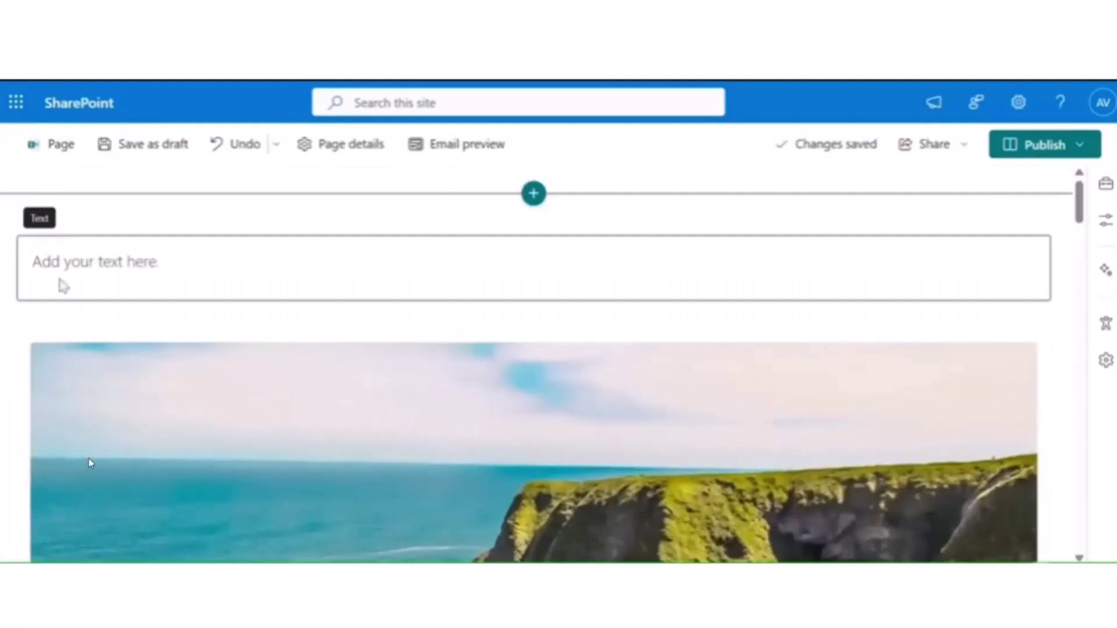
click(279, 204)
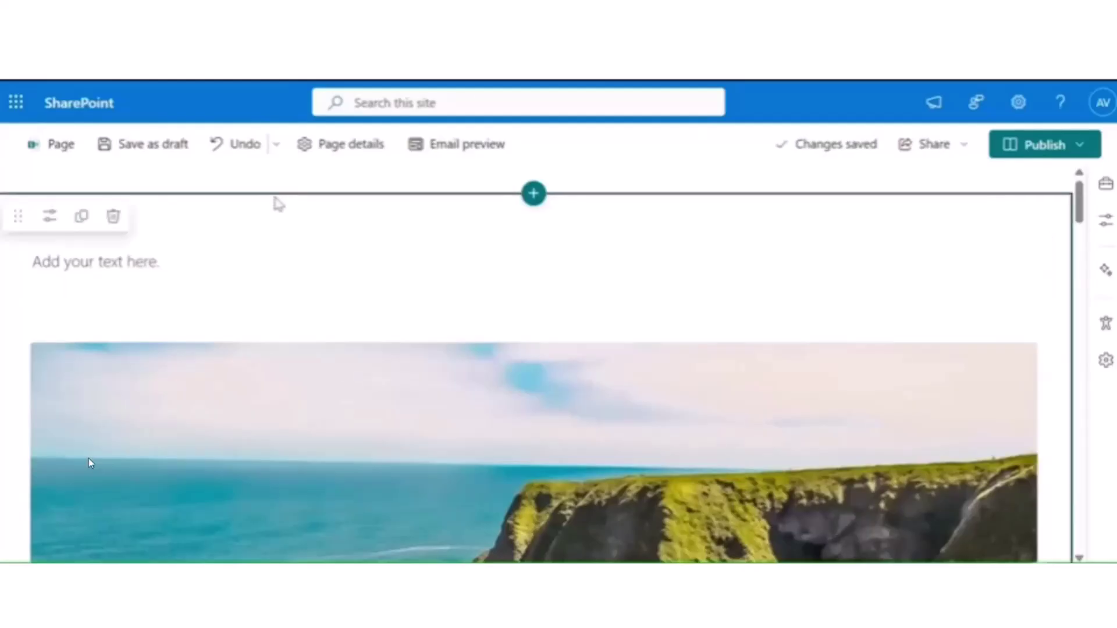
click(123, 223)
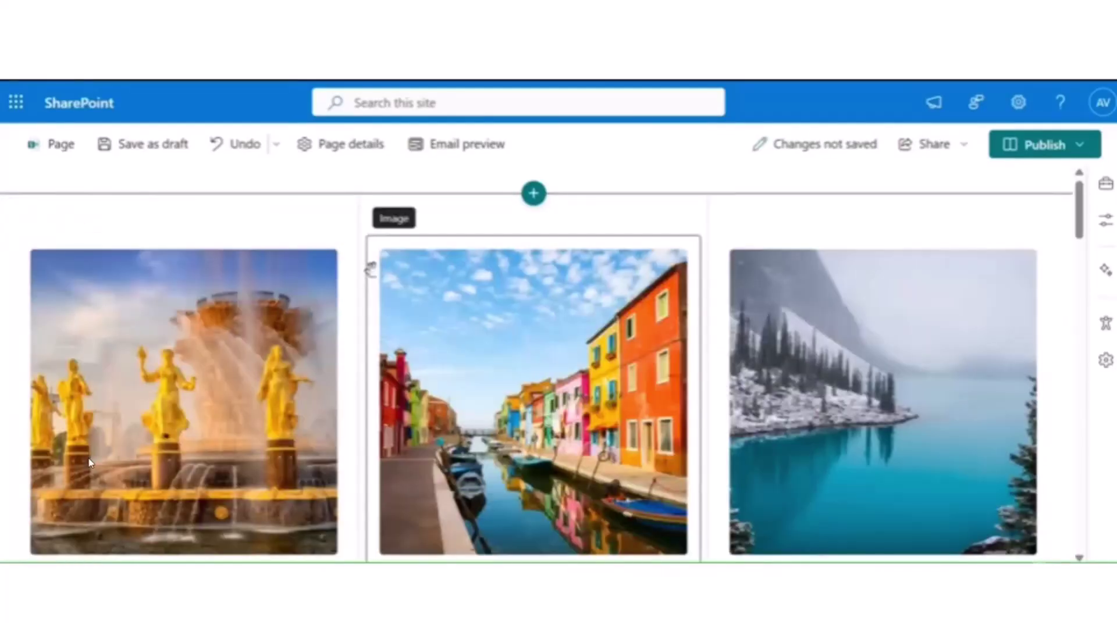
key(ctrl+z)
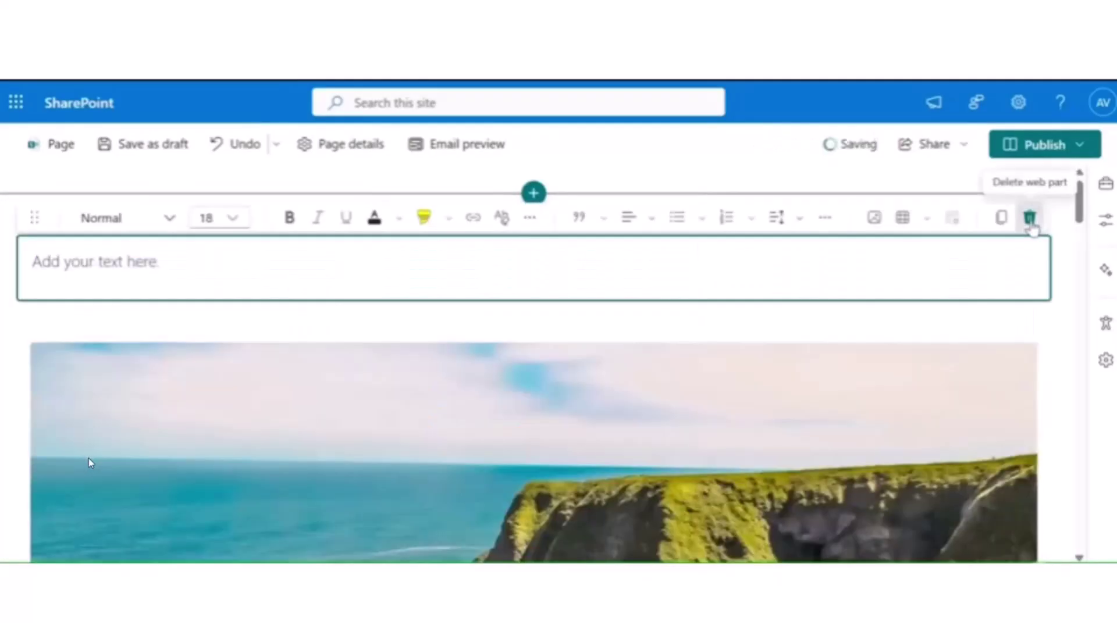
click(1030, 219)
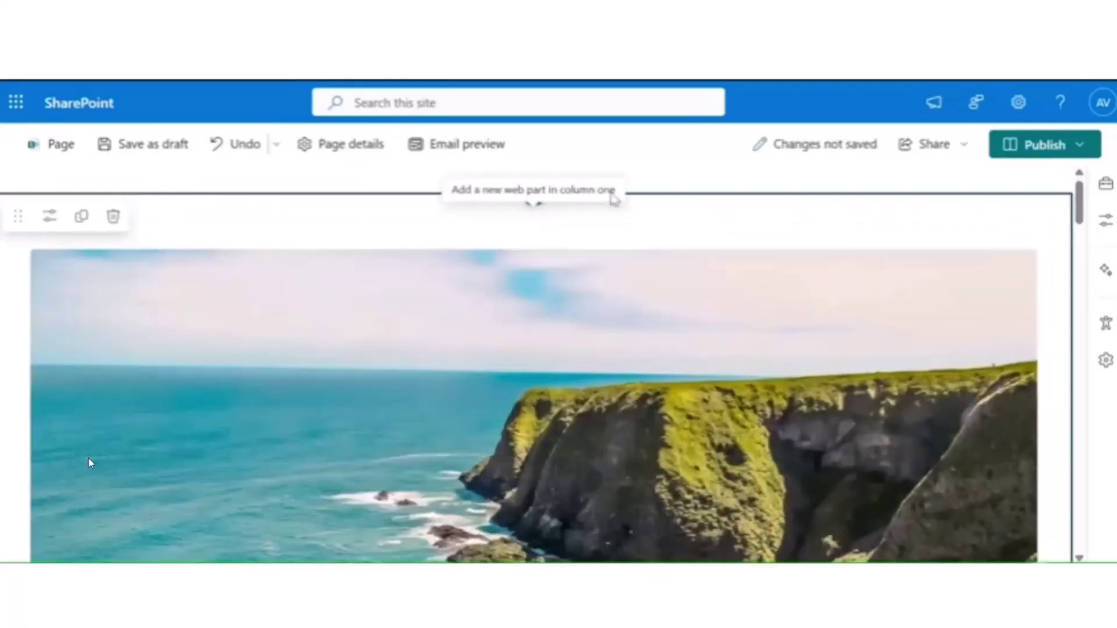
scroll(91, 462, down, 3)
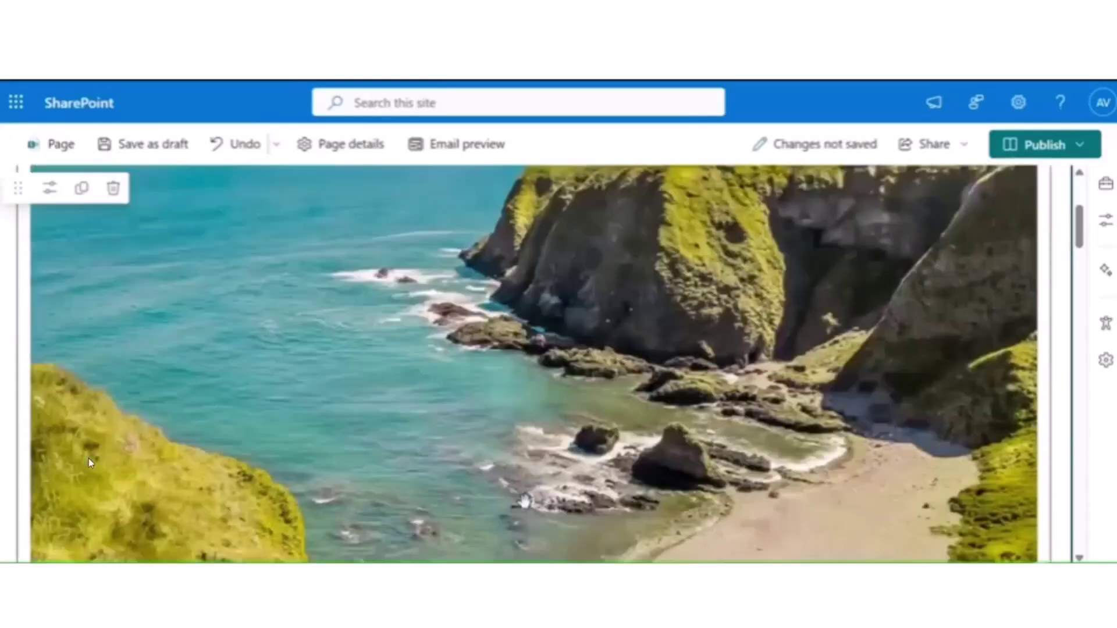
scroll(525, 500, down, 10)
scroll(525, 501, down, 10)
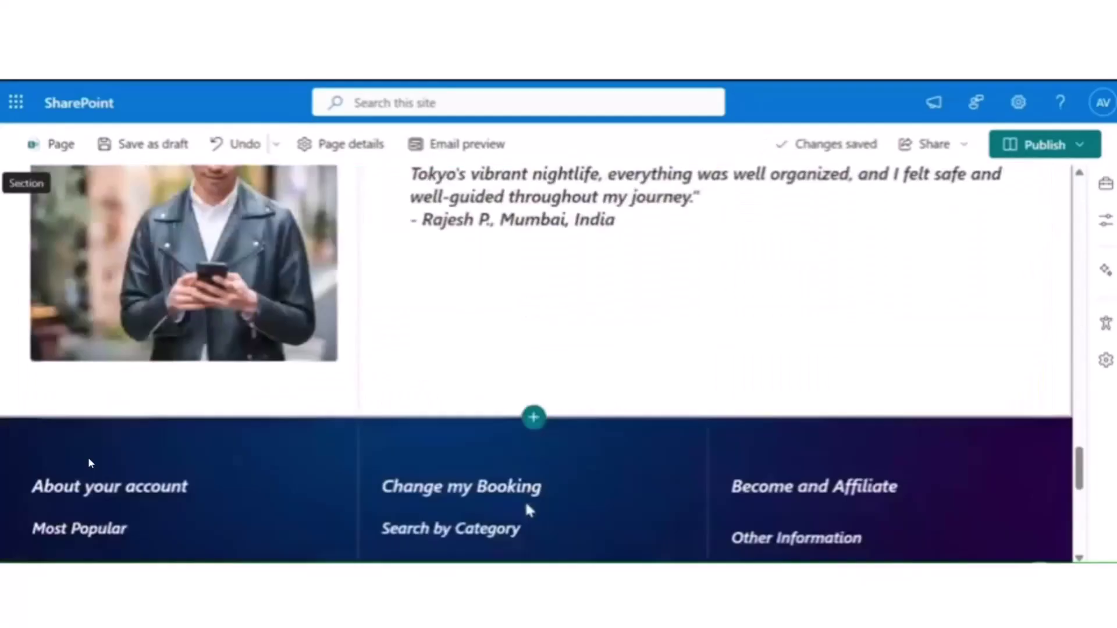
scroll(522, 496, up, 20)
- Publish the page and enter 'Bookimg.com' as its title
click(1025, 145)
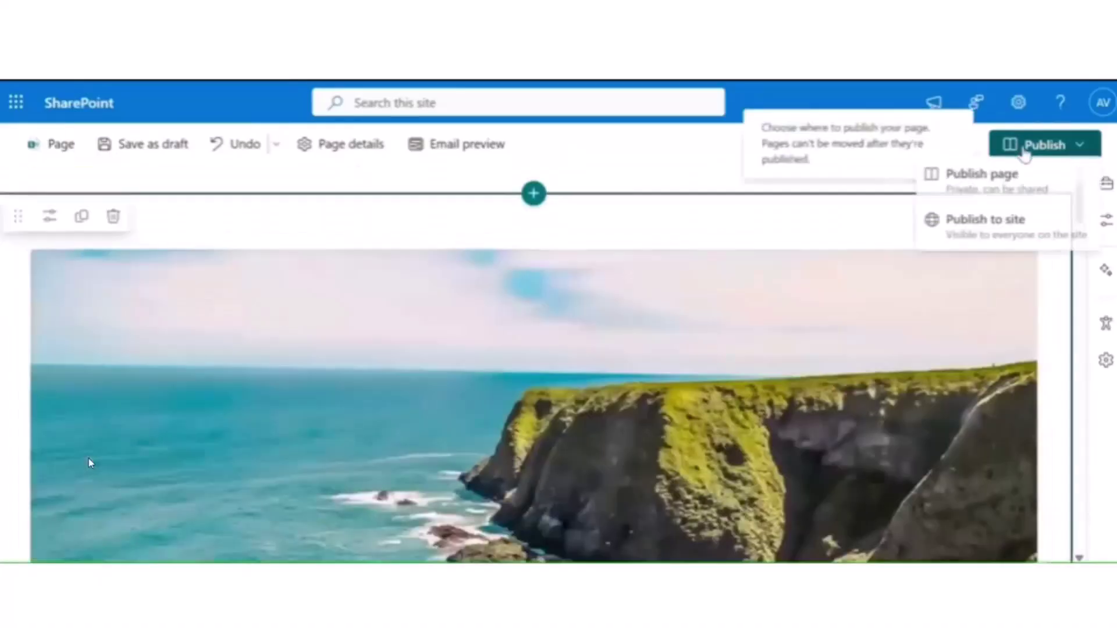
click(988, 192)
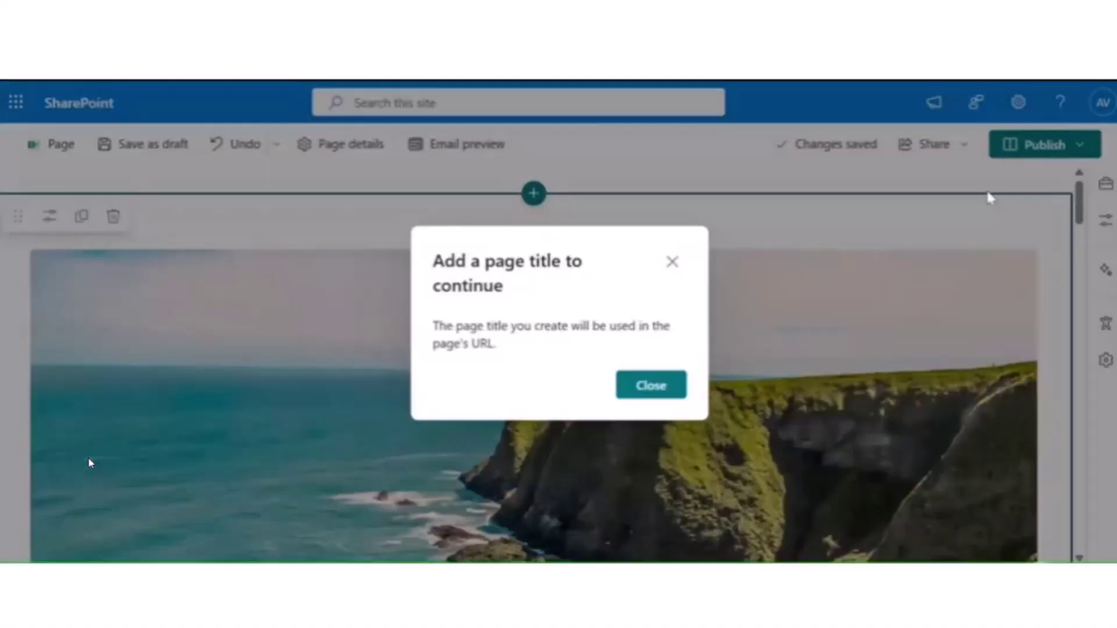
click(675, 387)
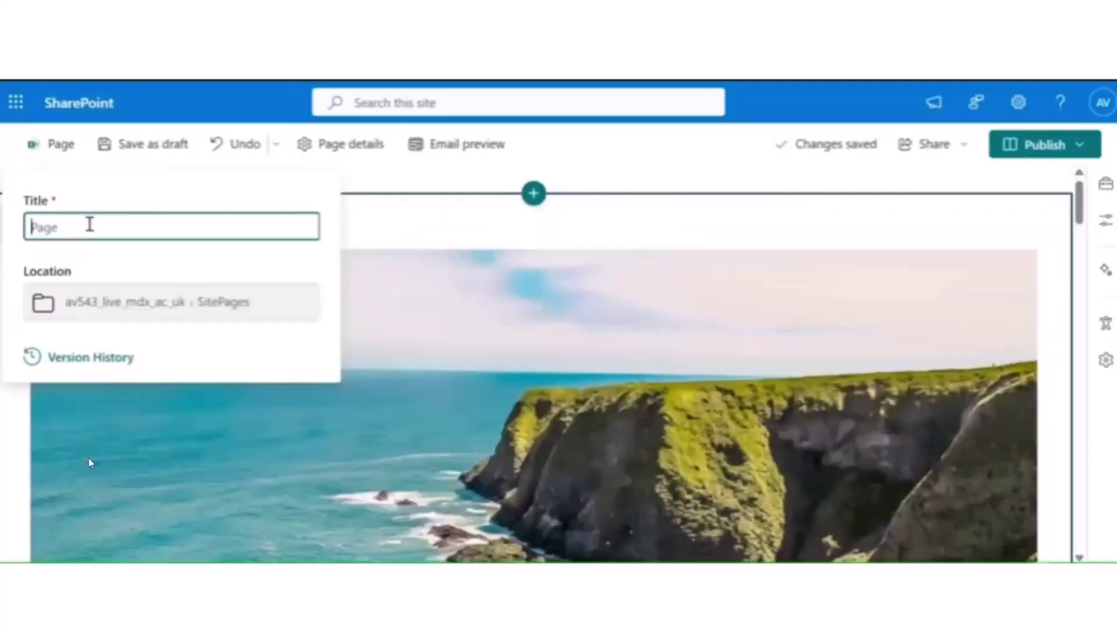
text(Bookimg.com)
click(454, 330)
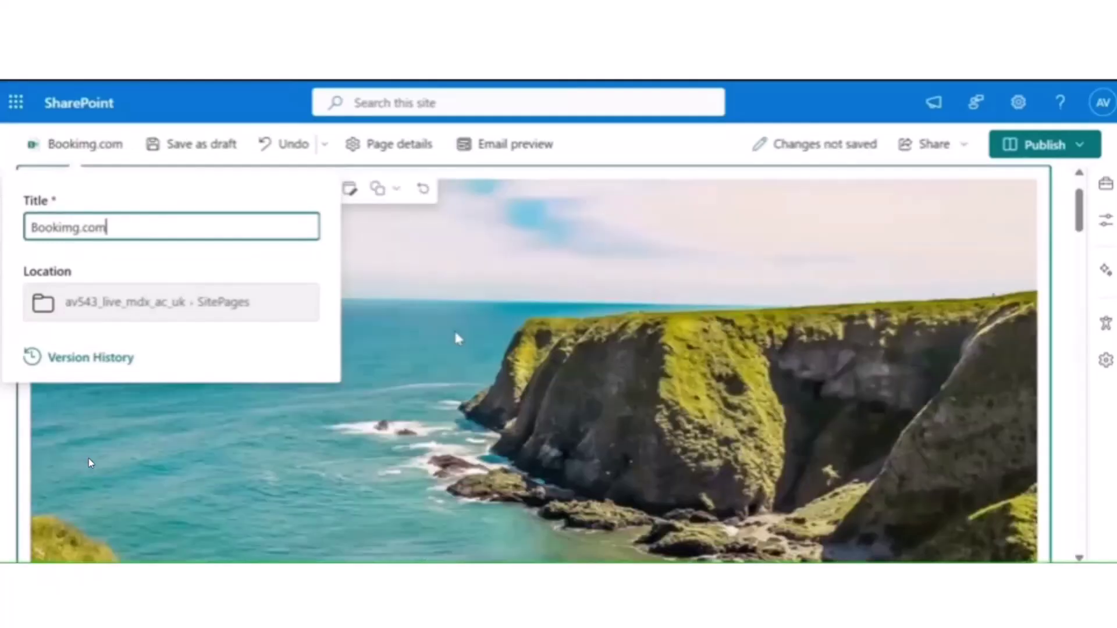
- Check the page details panel, then close it
scroll(1079, 316, down, 3)
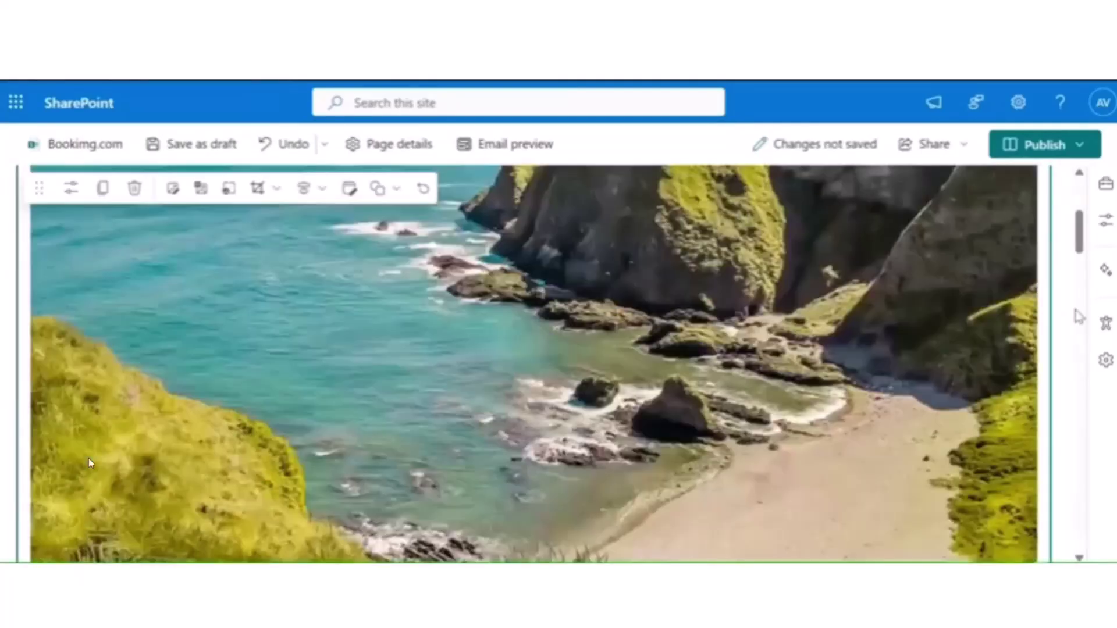
scroll(661, 373, up, 3)
scroll(661, 373, up, 5)
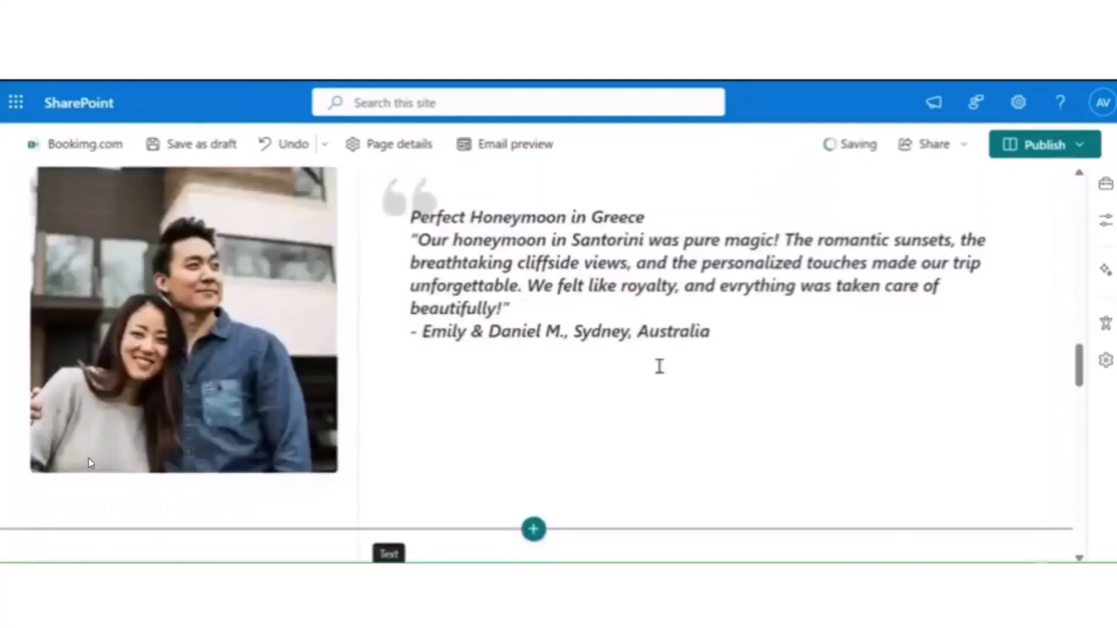
scroll(658, 367, down, 4)
click(384, 144)
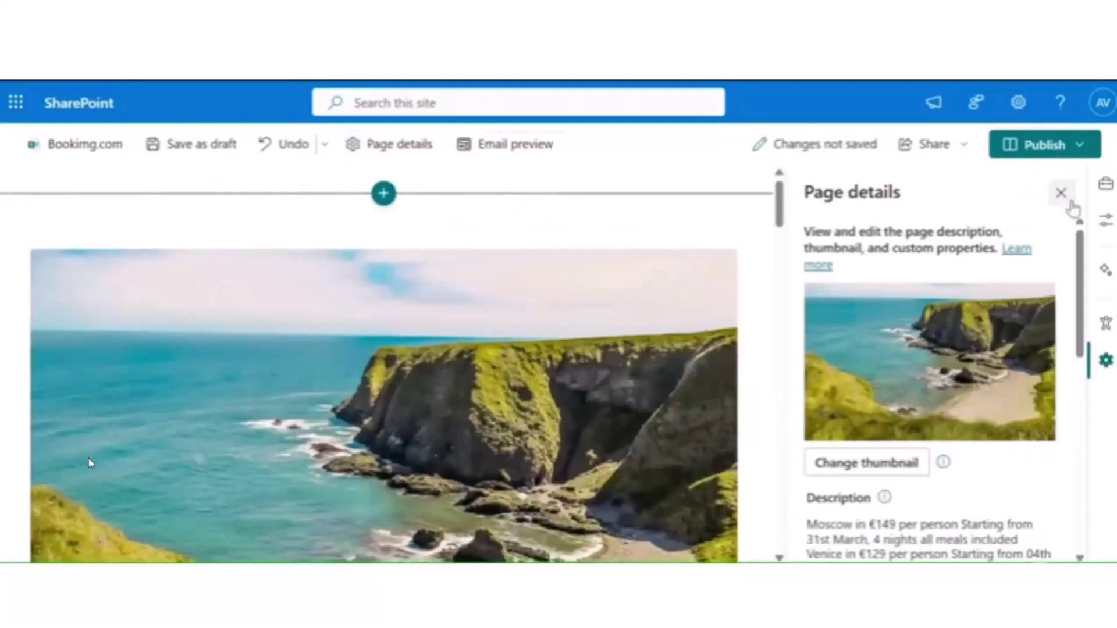
scroll(937, 499, down, 10)
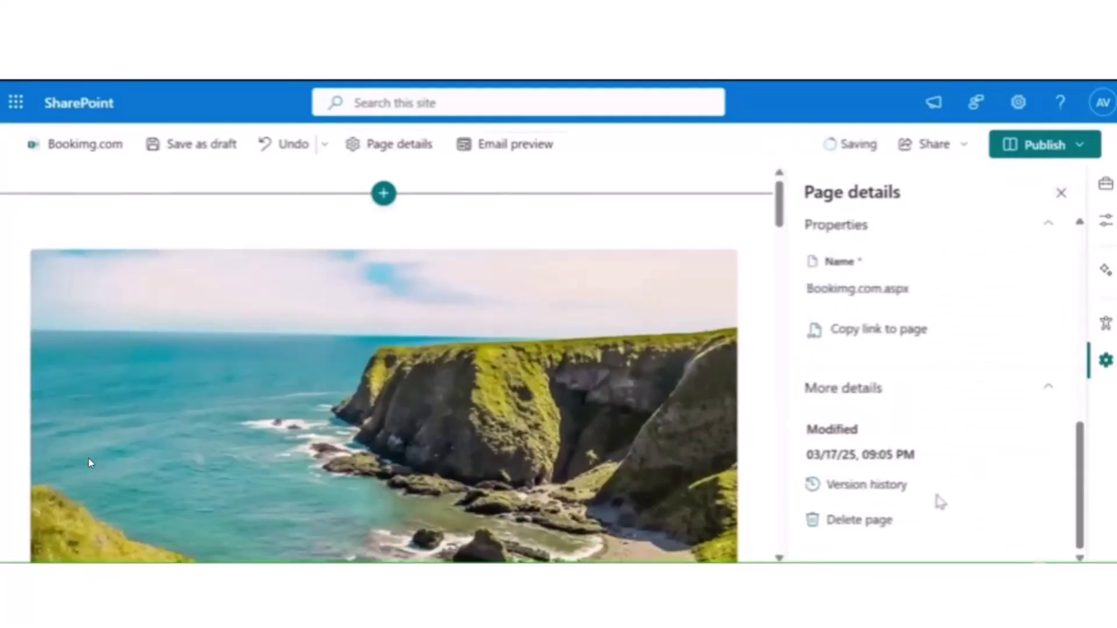
click(1060, 193)
- Scroll the email preview from the Booking.com banner down to the footer links and back
click(525, 144)
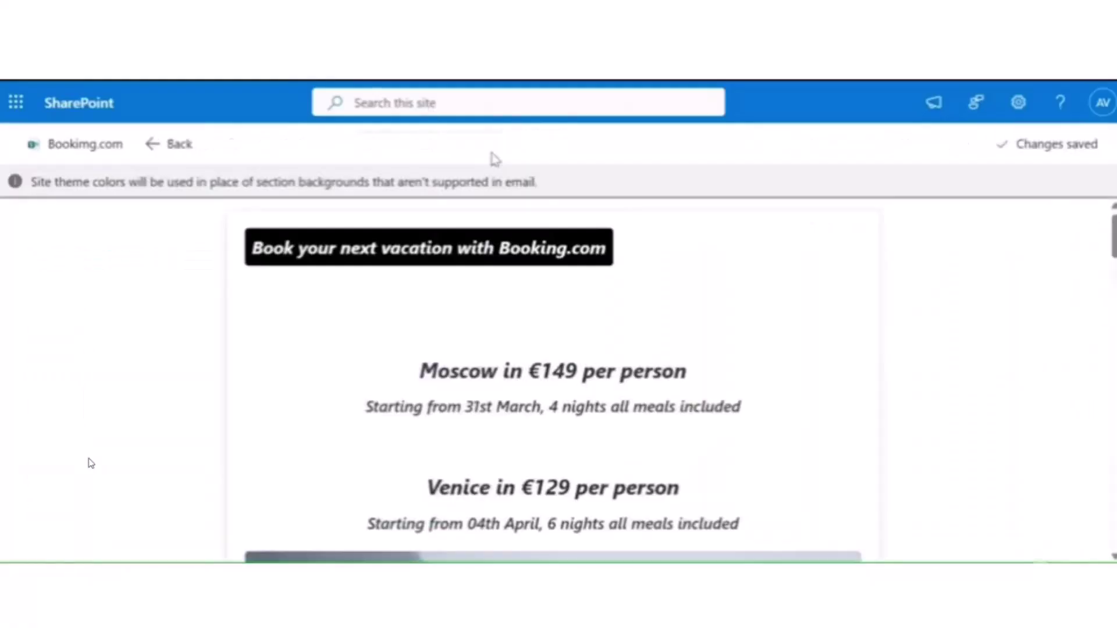
scroll(538, 503, down, 15)
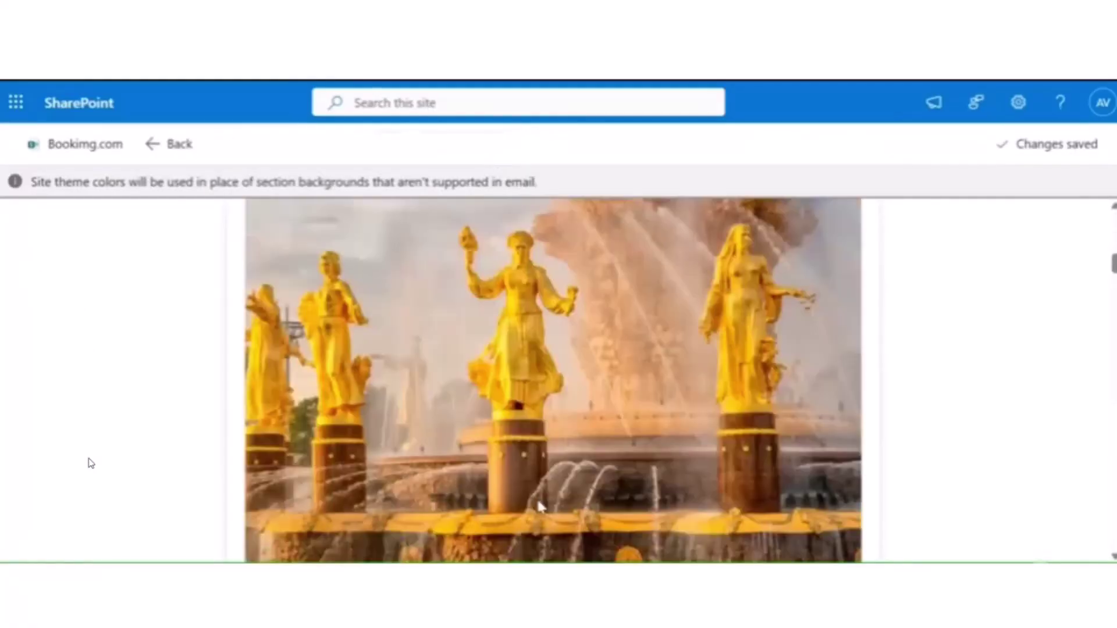
scroll(540, 508, down, 15)
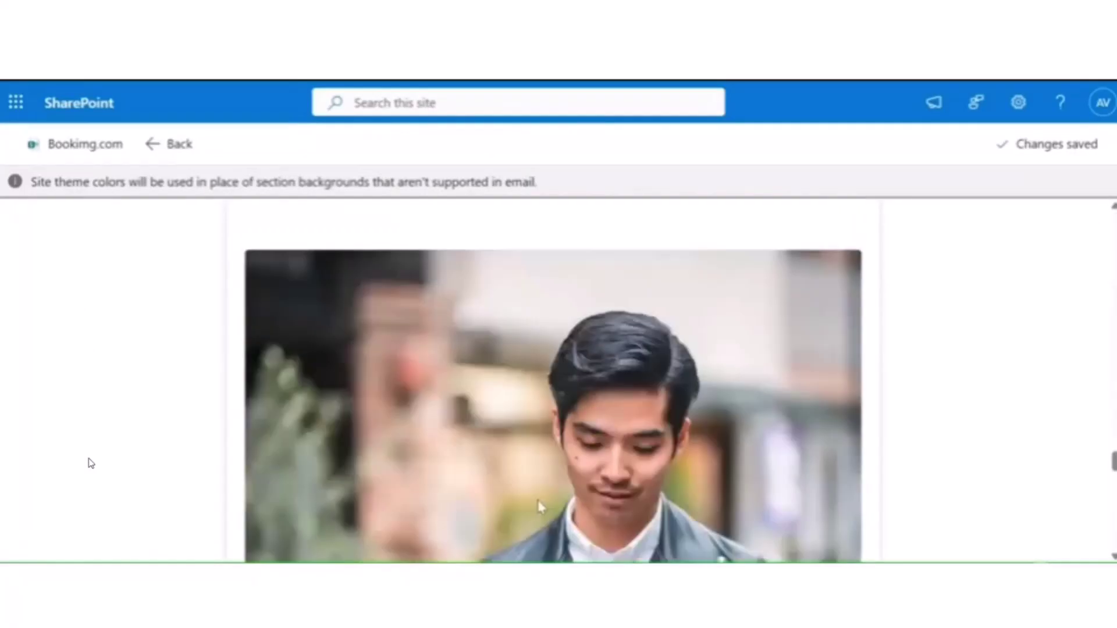
scroll(539, 501, up, 5)
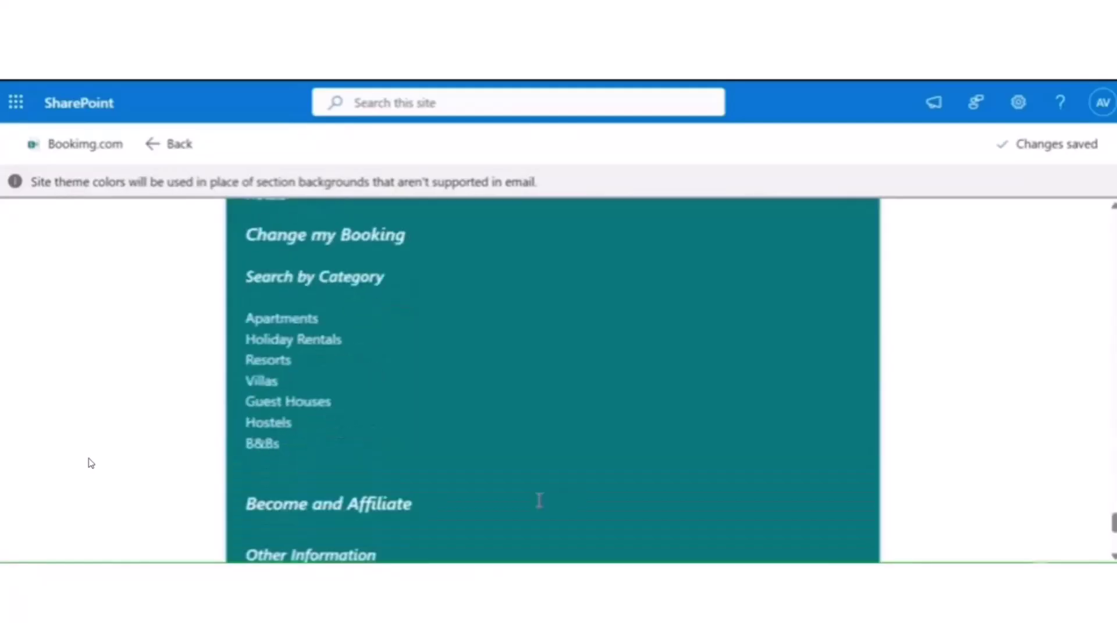
scroll(539, 500, up, 20)
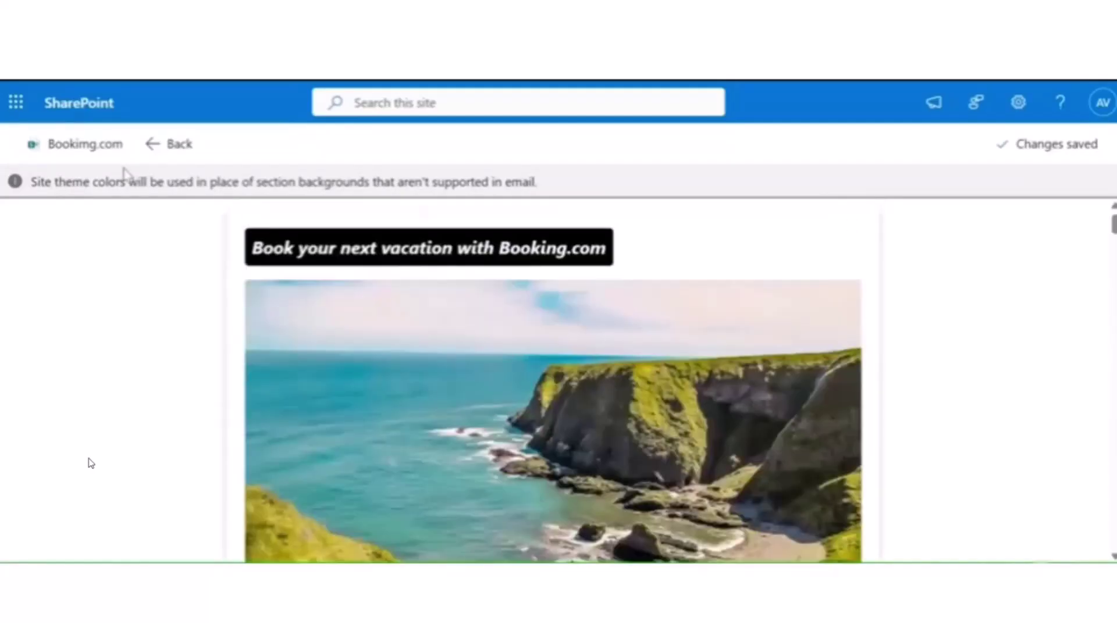
- Return to the editor and open the 'Bookimg.com' title to correct its spelling
click(160, 143)
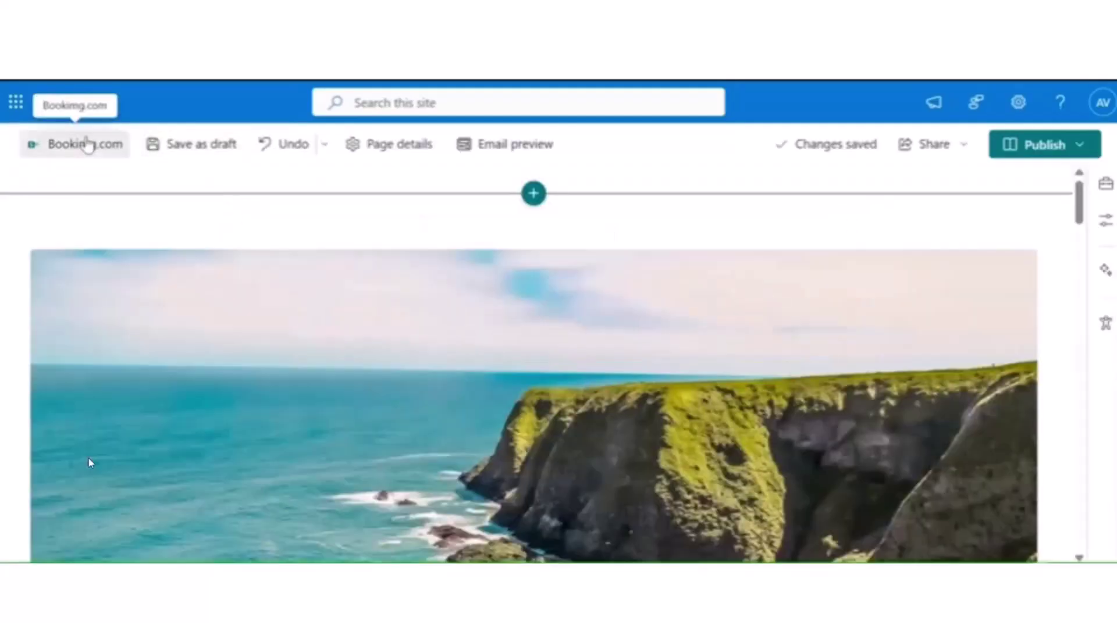
click(87, 146)
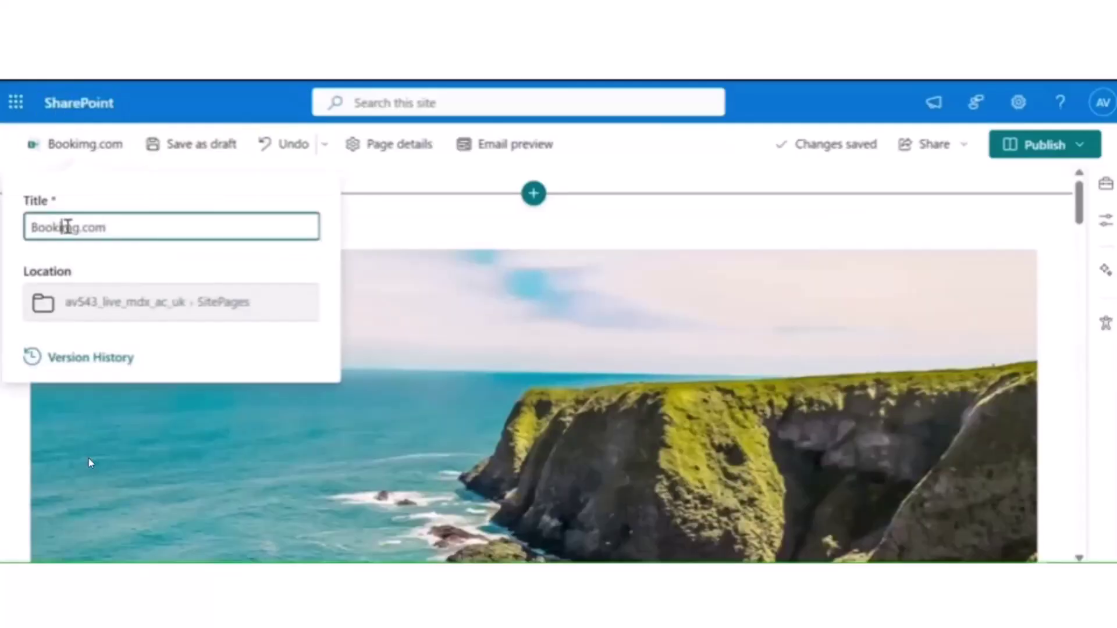
click(66, 227)
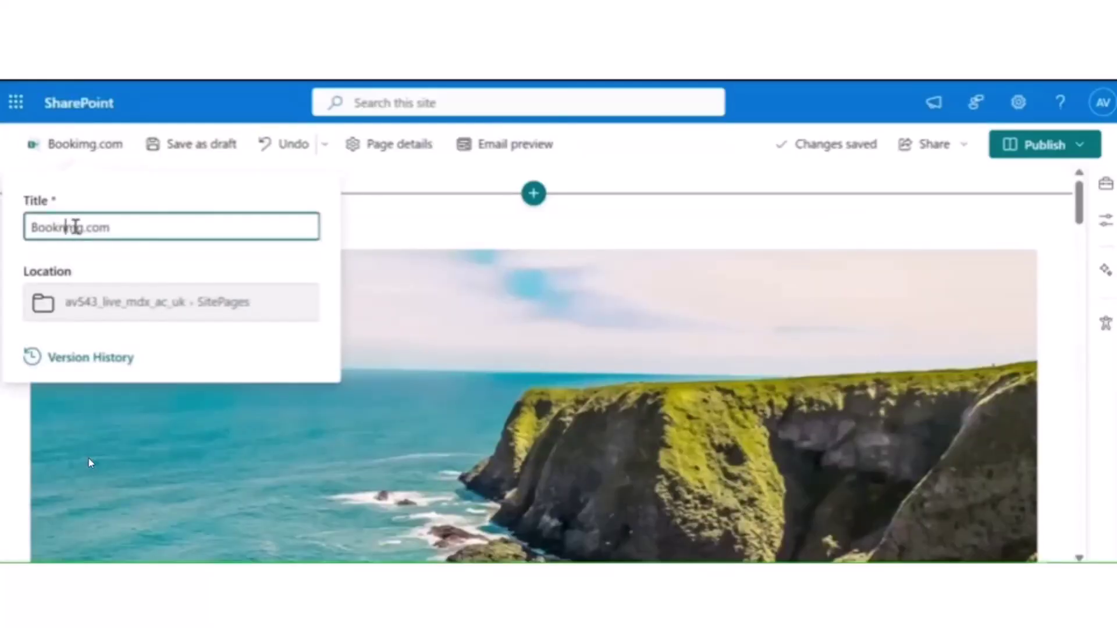